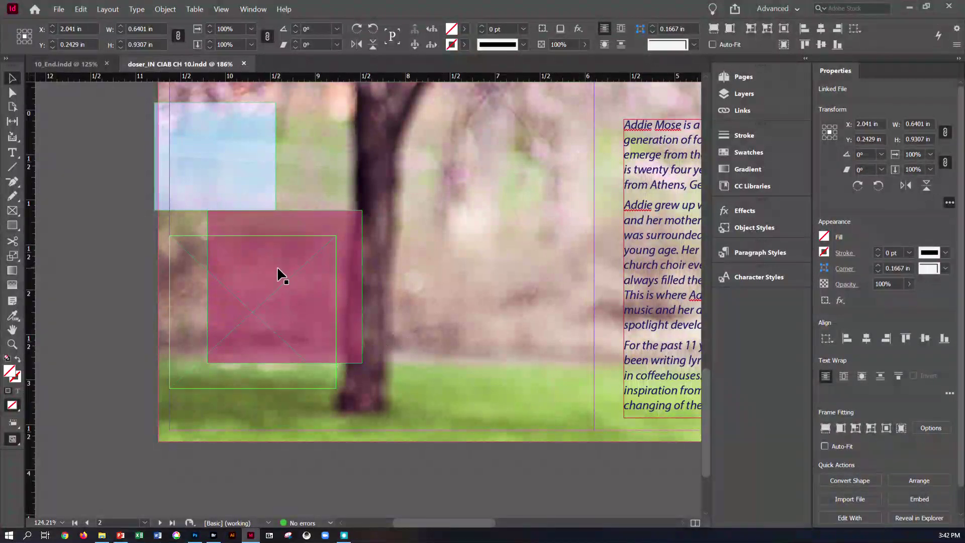
Draw an empty rectangular graphic frame about 3.59 × 2.56 in below the second text column, extending past the page's lower edge
mouse_move(441, 525)
mouse_down()
mouse_move(654, 521)
mouse_move(425, 519)
mouse_up()
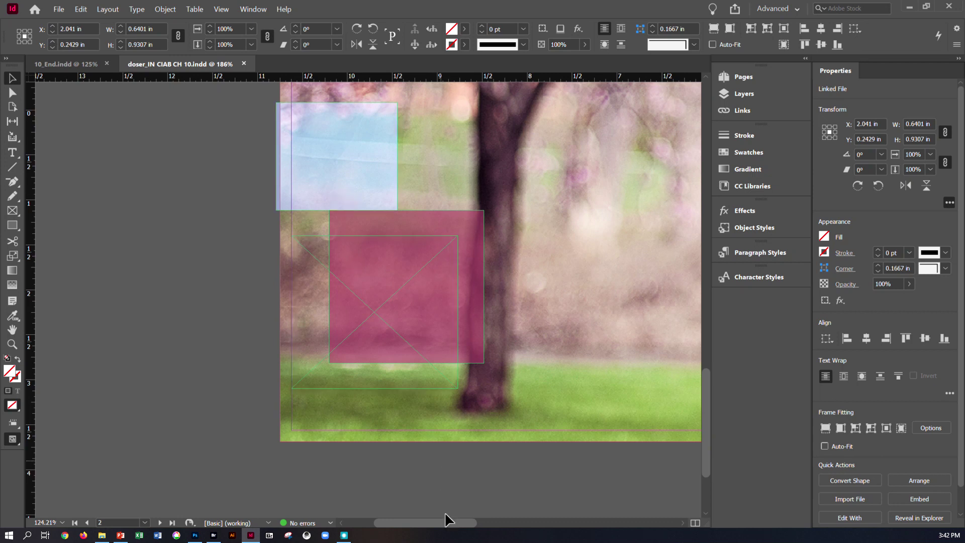
drag(449, 524, 550, 521)
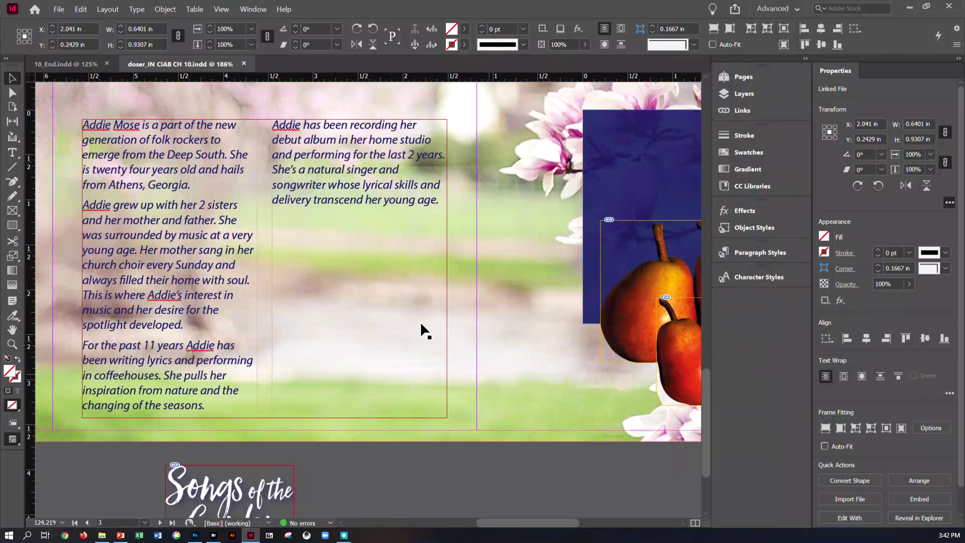
click(89, 62)
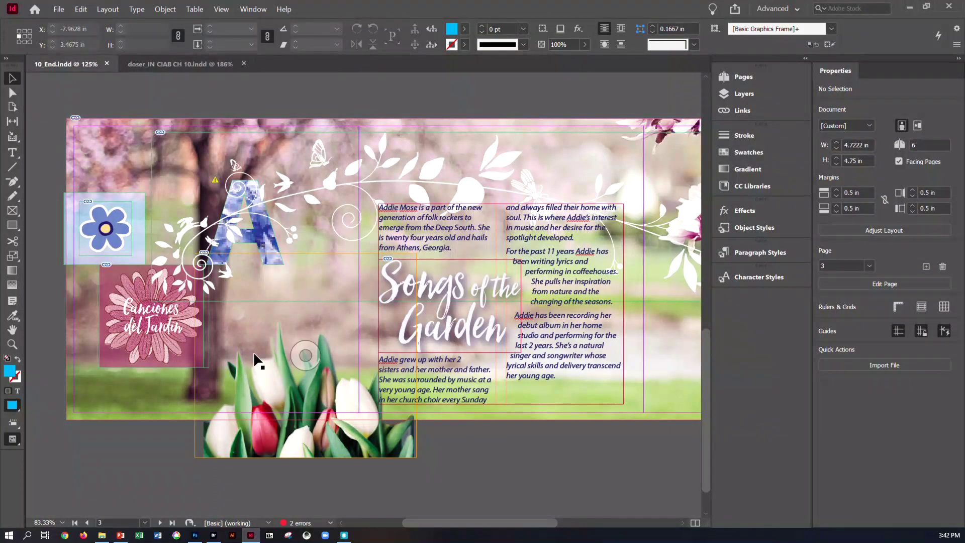
click(155, 64)
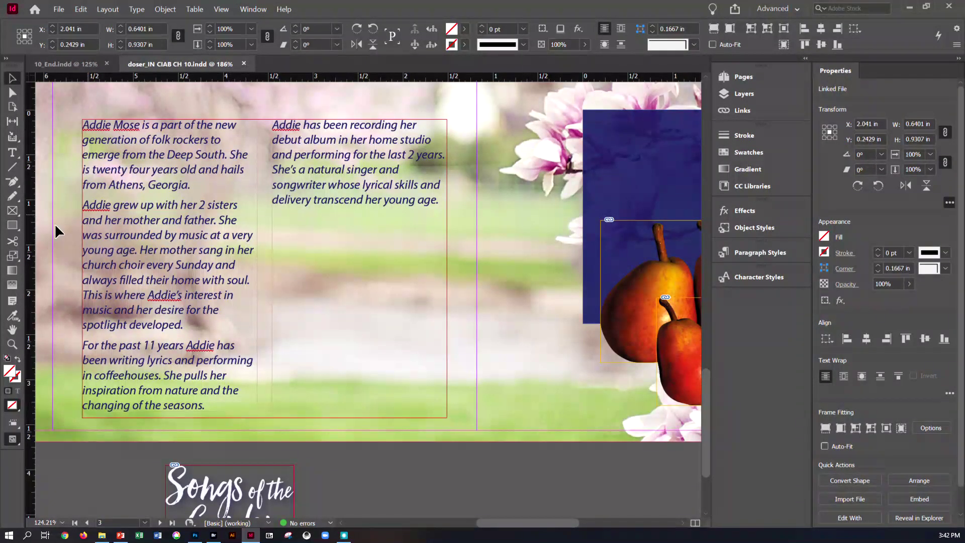
click(11, 213)
drag(277, 286, 599, 516)
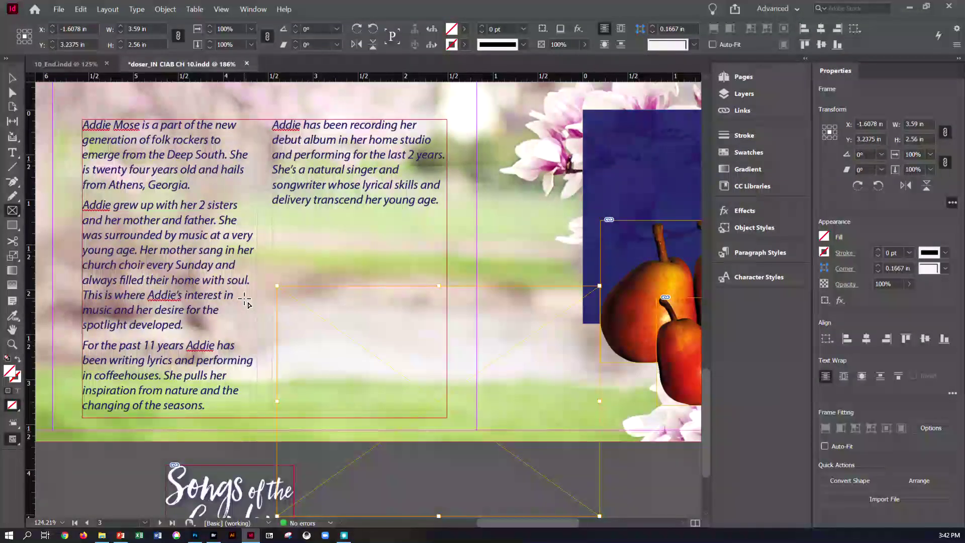
Set the empty frame's fitting to Fit Content Proportionally, aligned from the top center
click(177, 12)
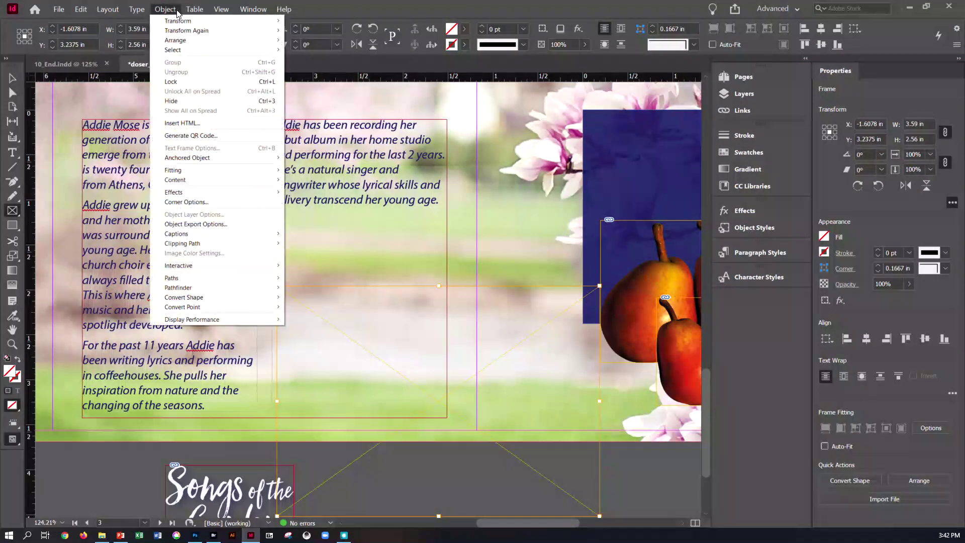
mouse_move(199, 172)
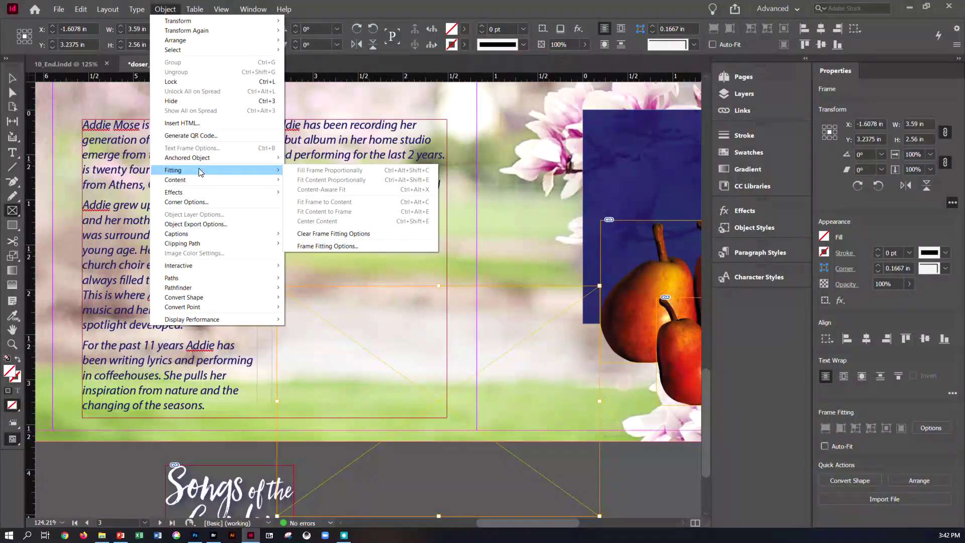
mouse_move(276, 181)
click(322, 243)
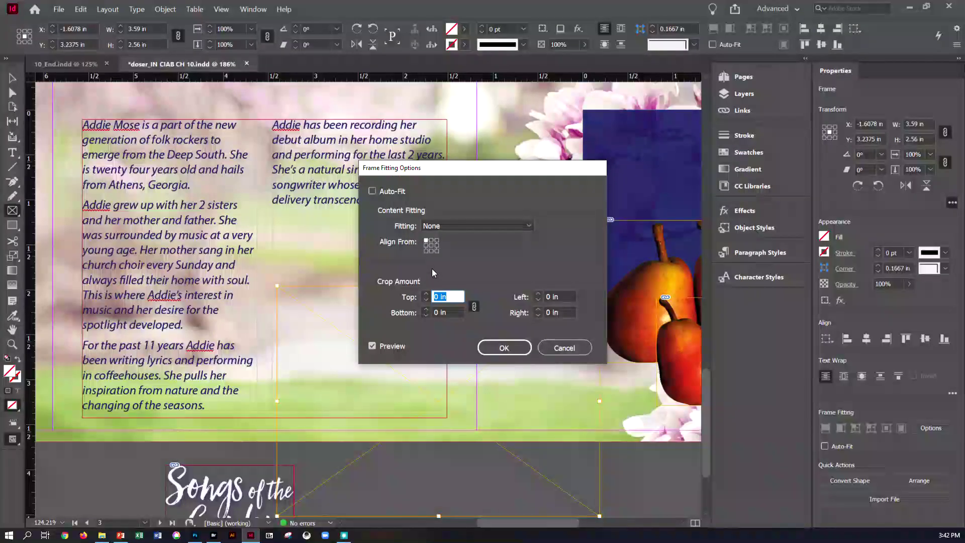
click(441, 225)
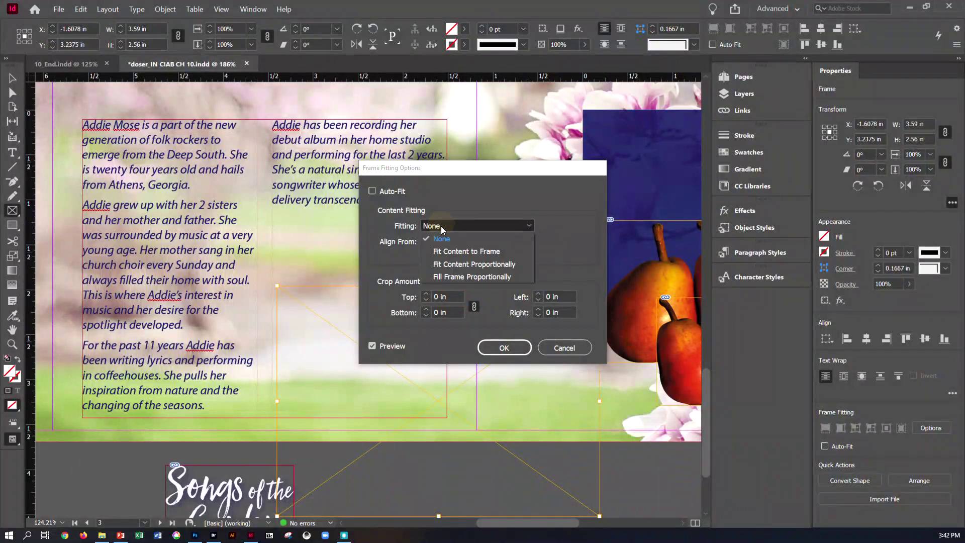
click(450, 264)
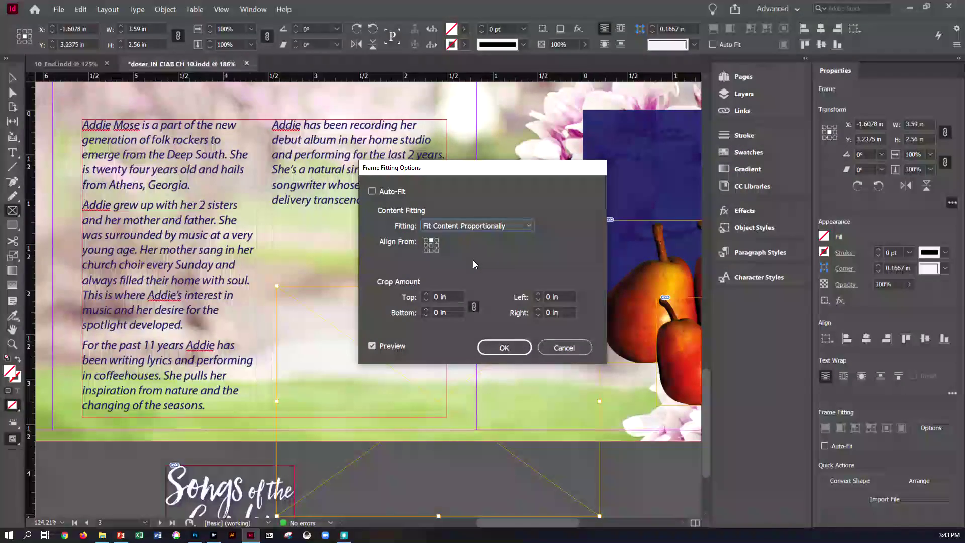
click(497, 348)
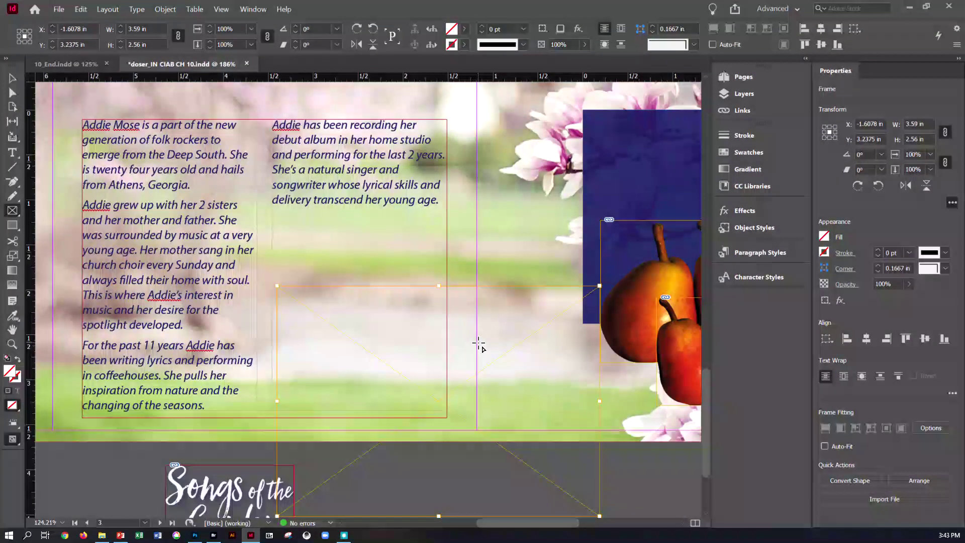
Place Tulips.psd in the new frame and select the image inside it
click(58, 9)
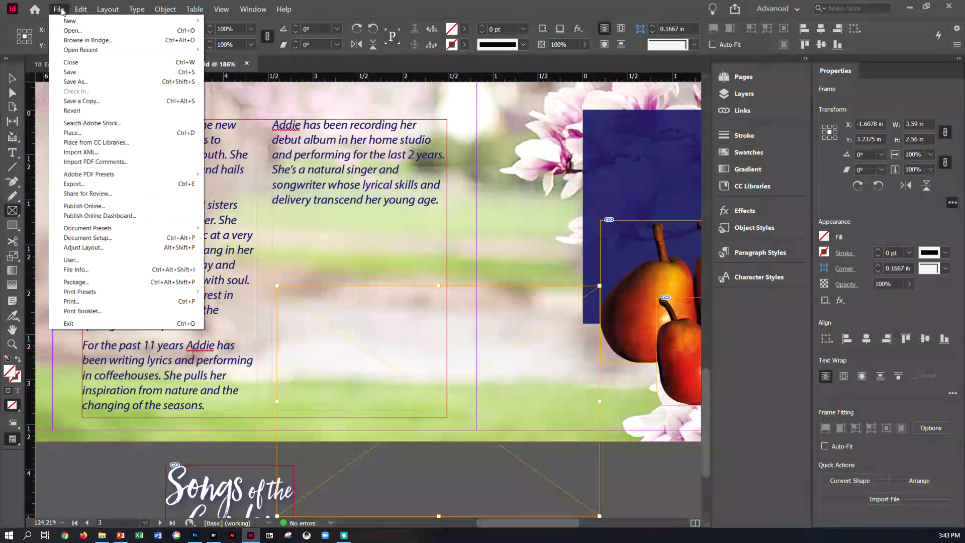
click(82, 134)
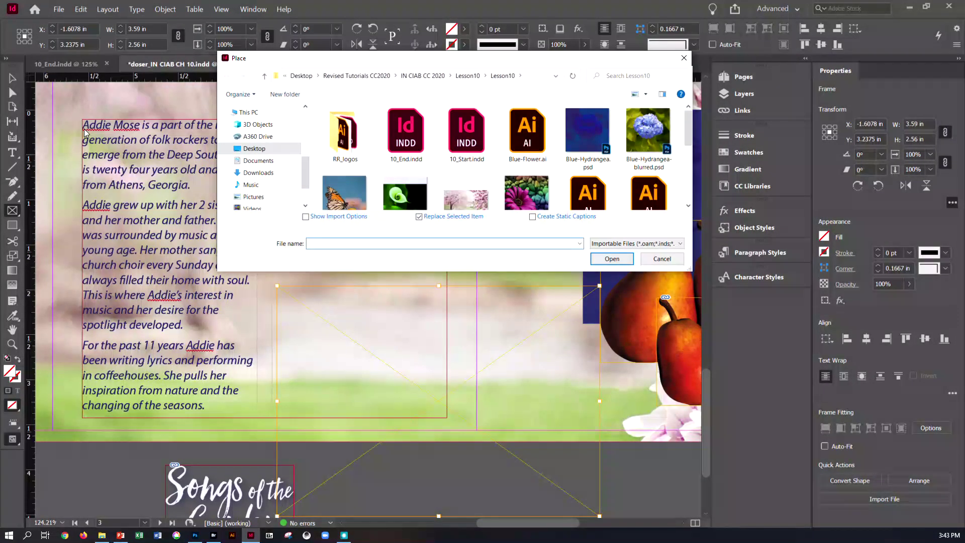
scroll(602, 172, down, 1)
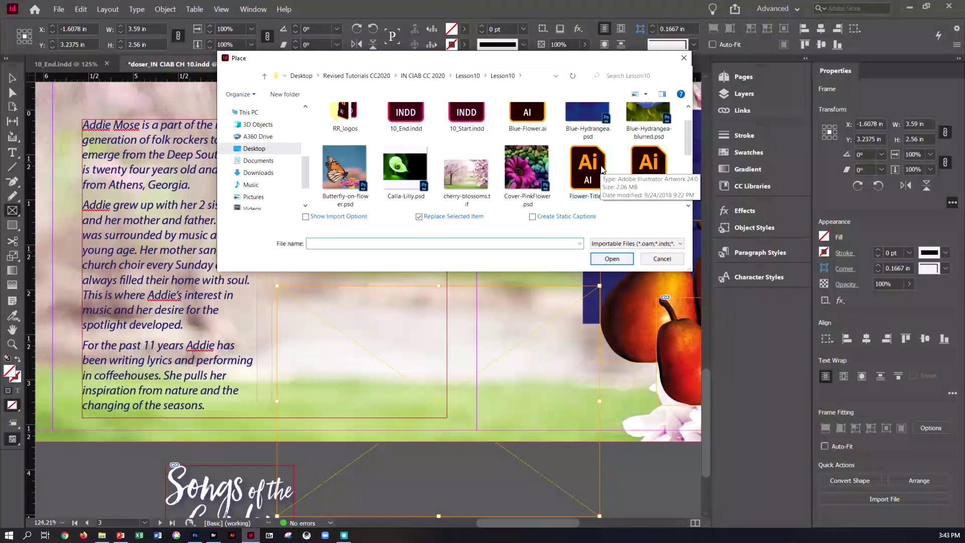
scroll(598, 170, down, 4)
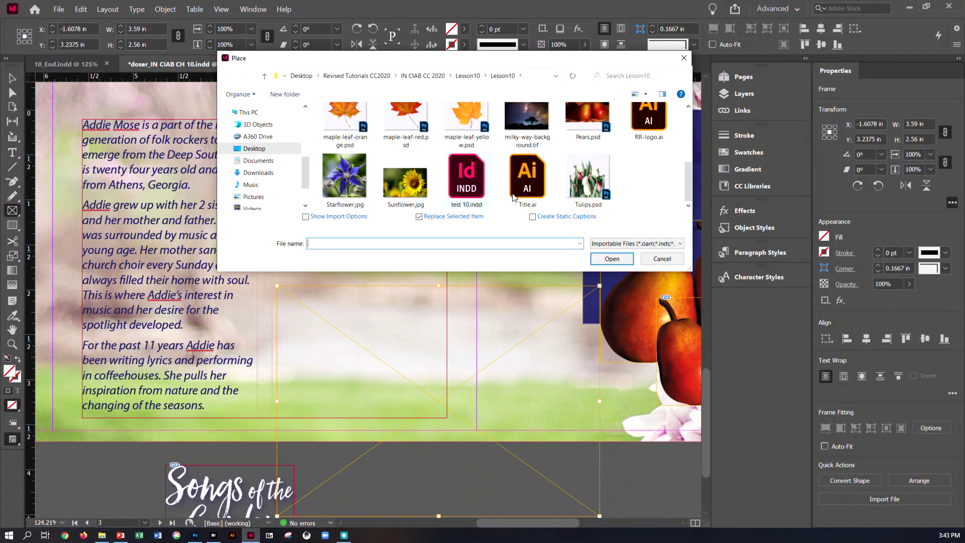
click(580, 190)
click(612, 259)
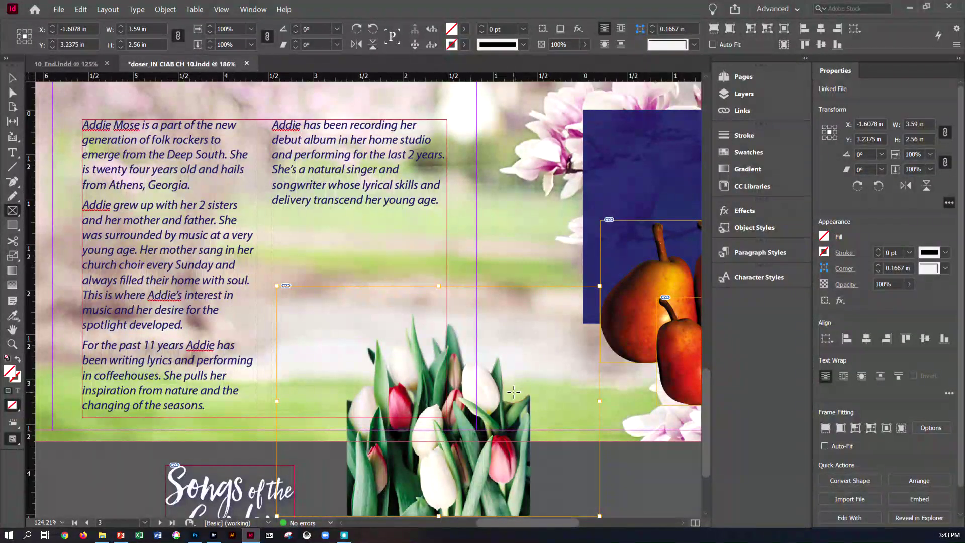
scroll(514, 392, down, 3)
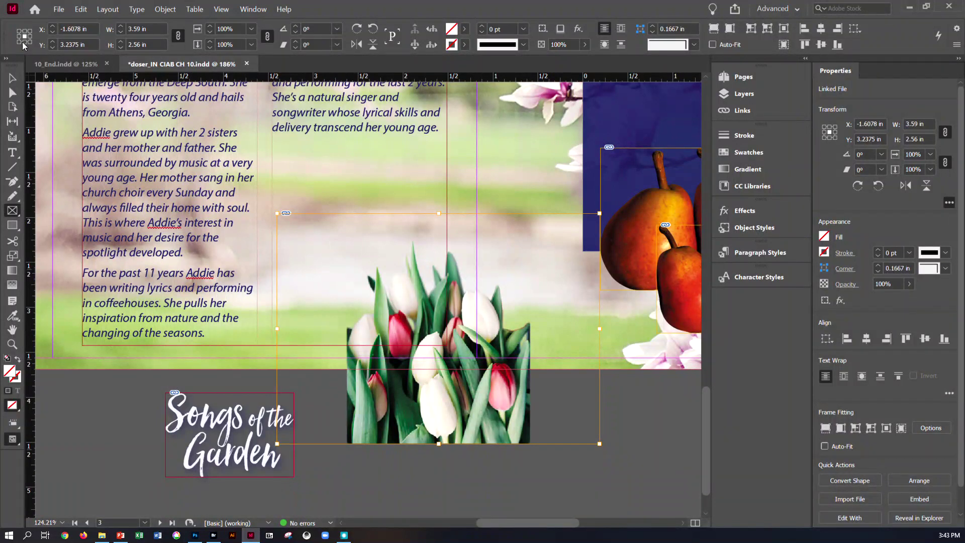
click(12, 79)
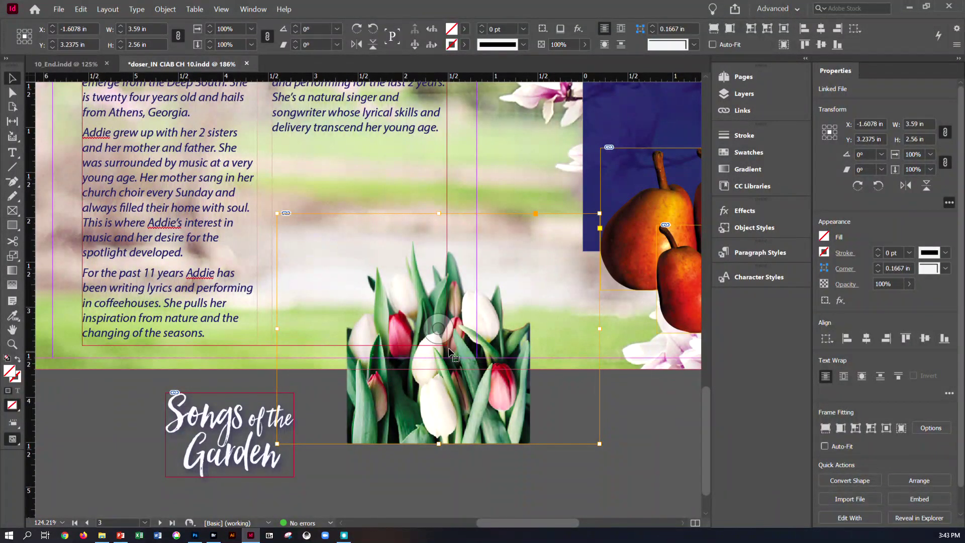
click(438, 329)
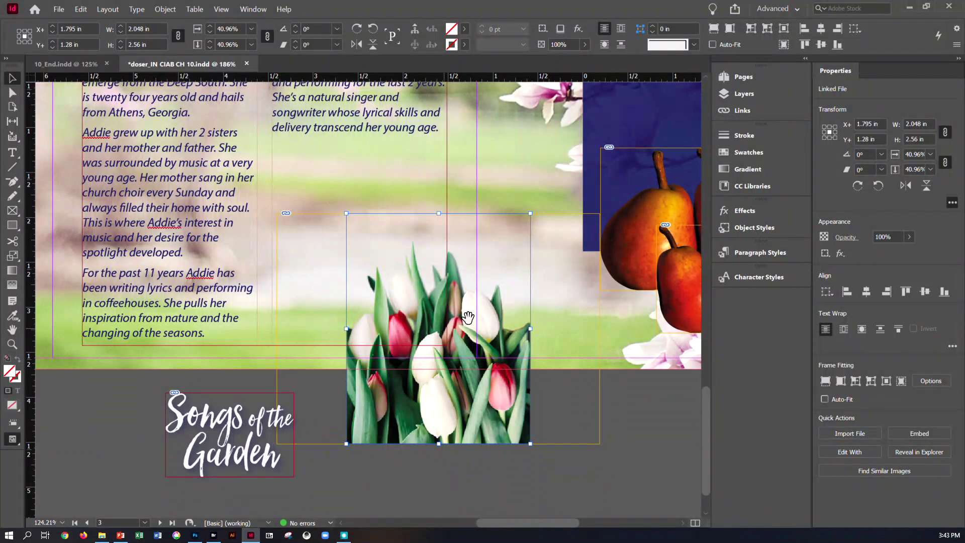
Try scaling the tulip image to 70% about its center, and restore its scale to 40.96%
double_click(918, 154)
text(70)
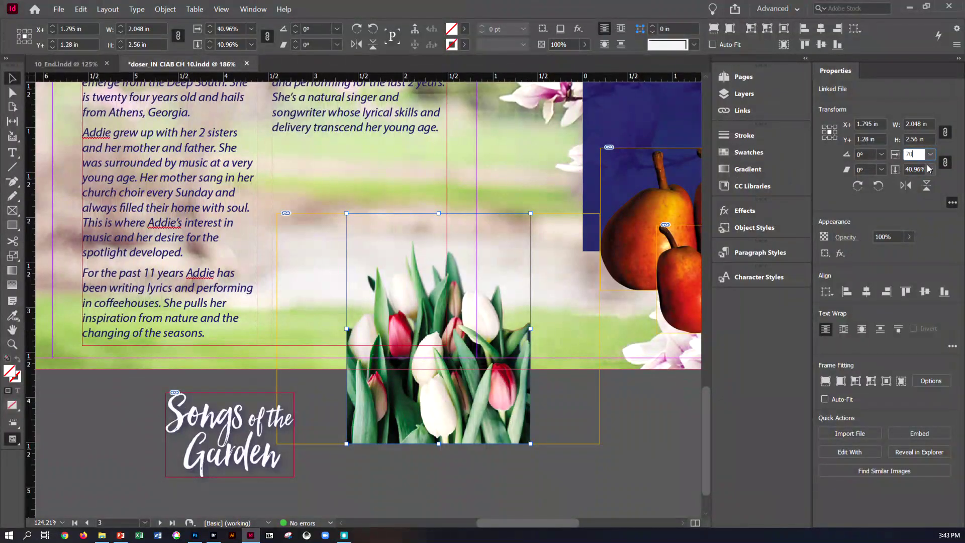
double_click(910, 169)
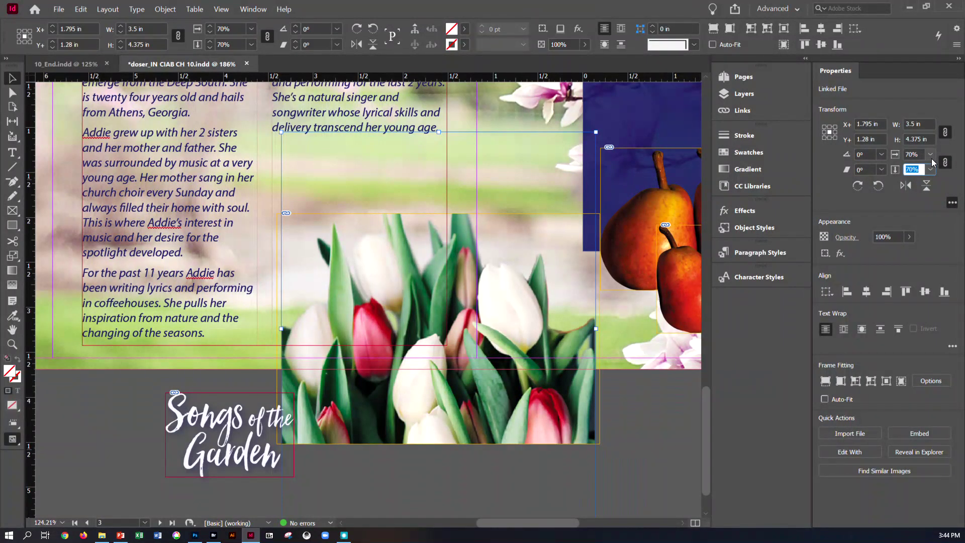
text(40.96)
key(Return)
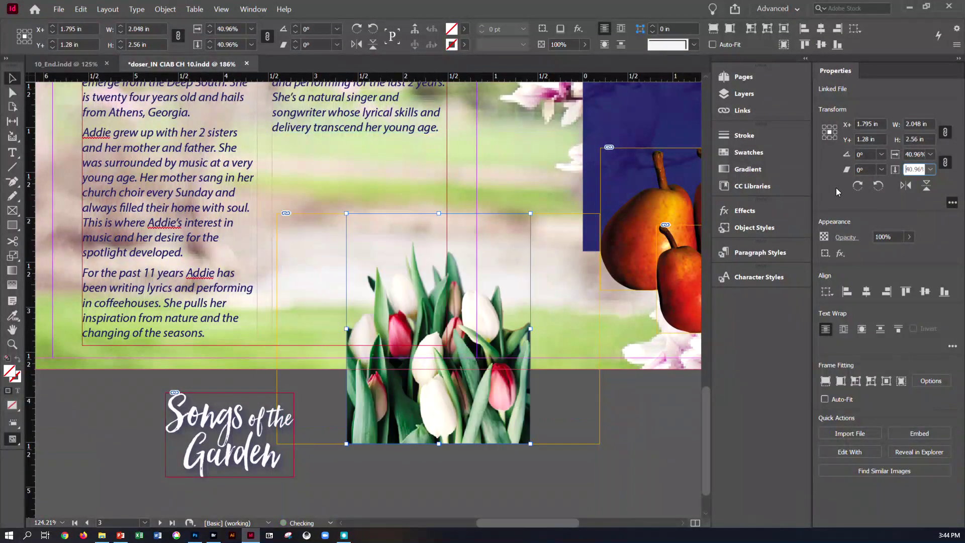
Scale the tulip image to 70% from its top-center reference point and shift it up in its frame to about X+ 1.7, Y+ -0.82 in
click(830, 127)
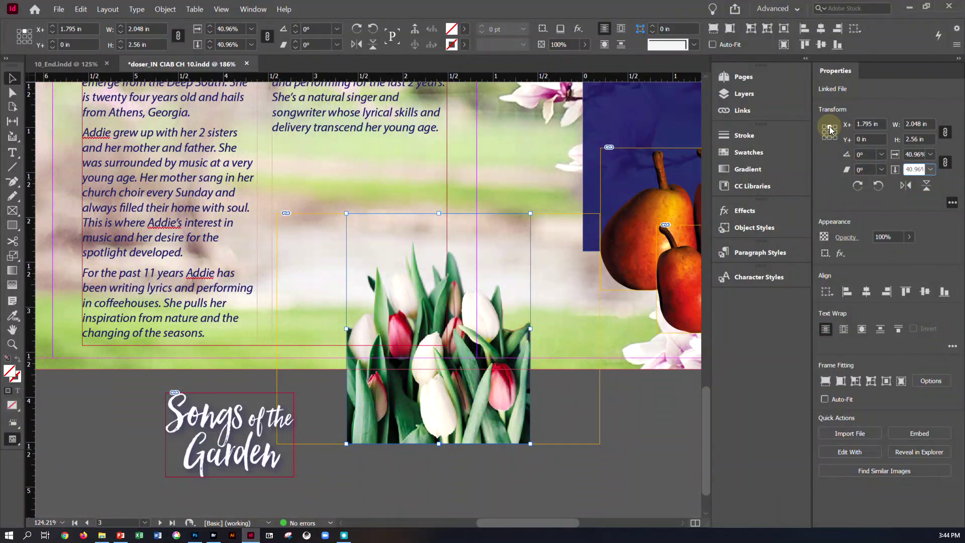
double_click(916, 154)
text(70)
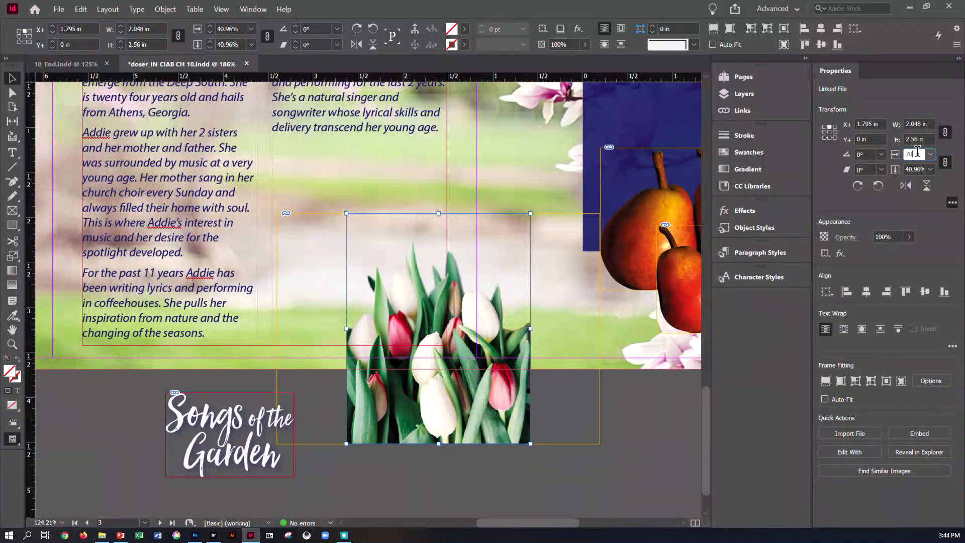
key(Tab)
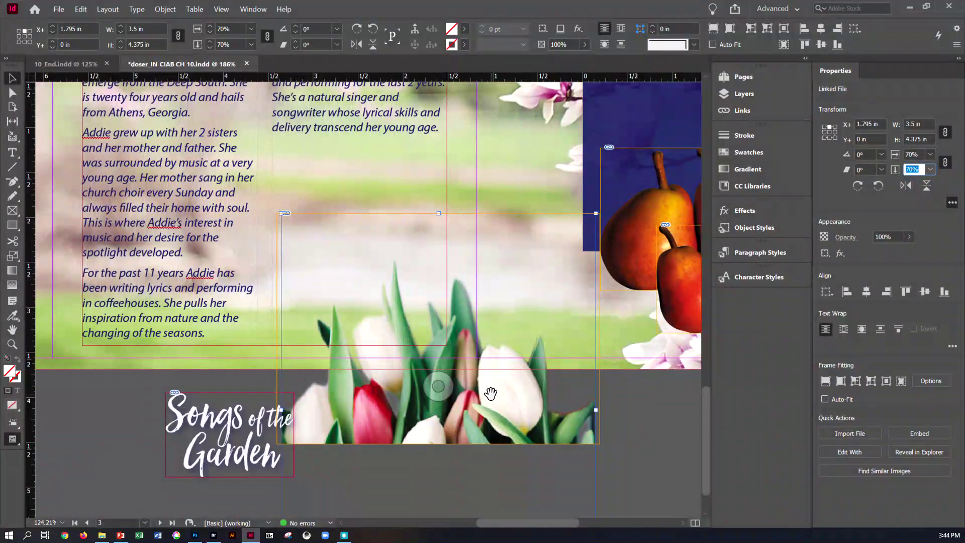
drag(492, 389, 495, 330)
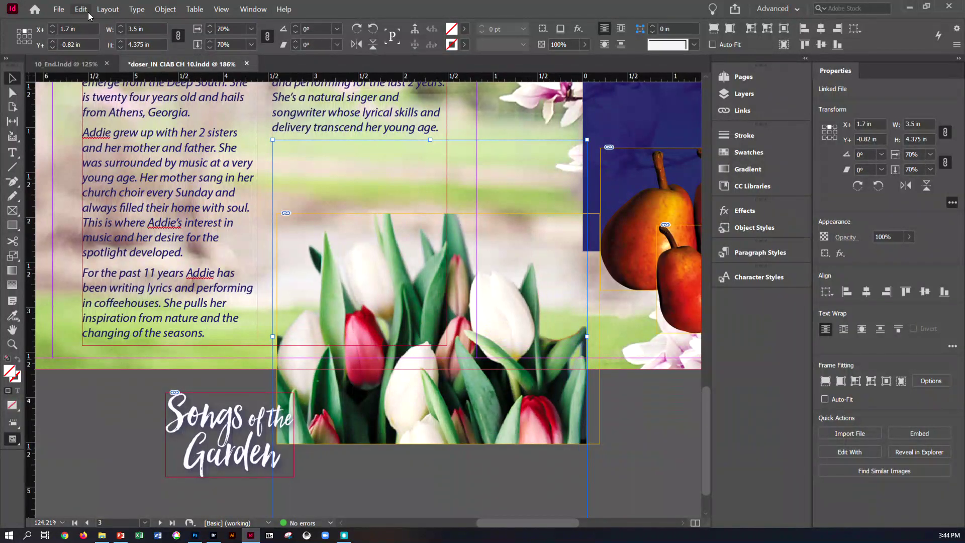
Compare the tulip picture's placement on the whole spread with the finished layout in 10_End.indd
click(67, 65)
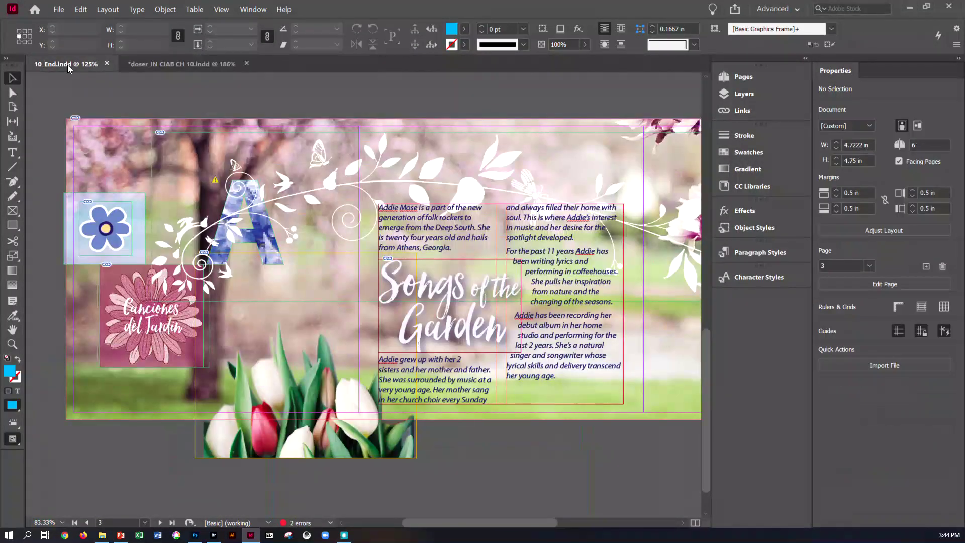
click(149, 60)
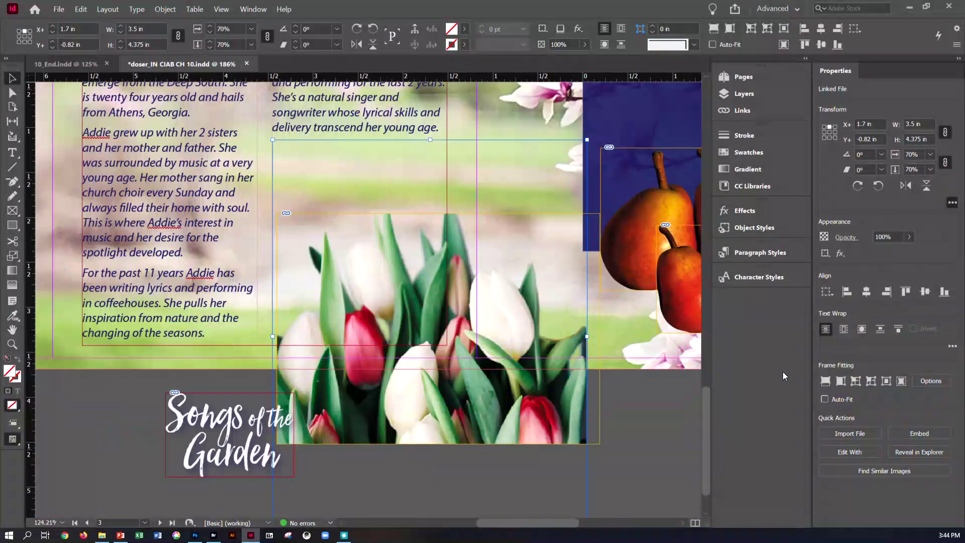
key(ctrl+minus)
key(ctrl+minus)
key(ctrl+minus)
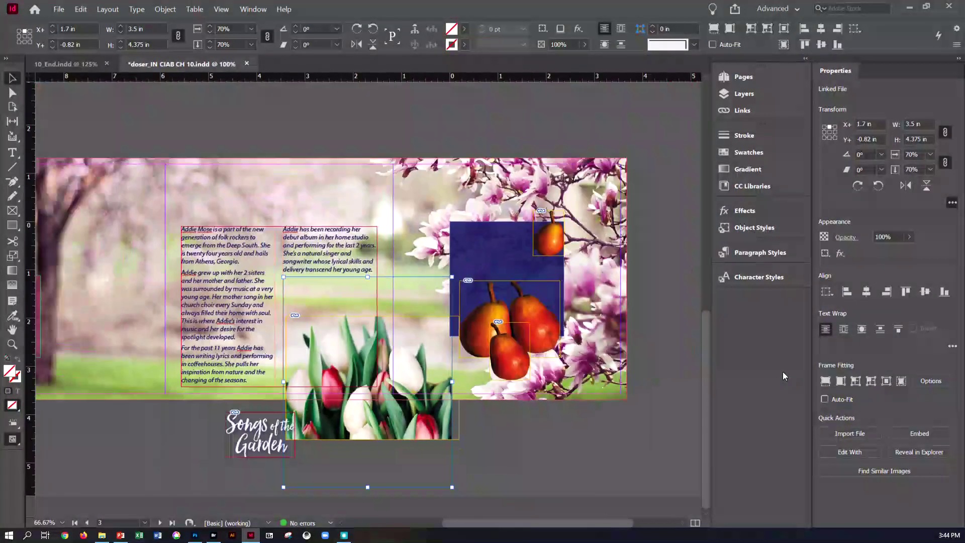
key(ctrl+minus)
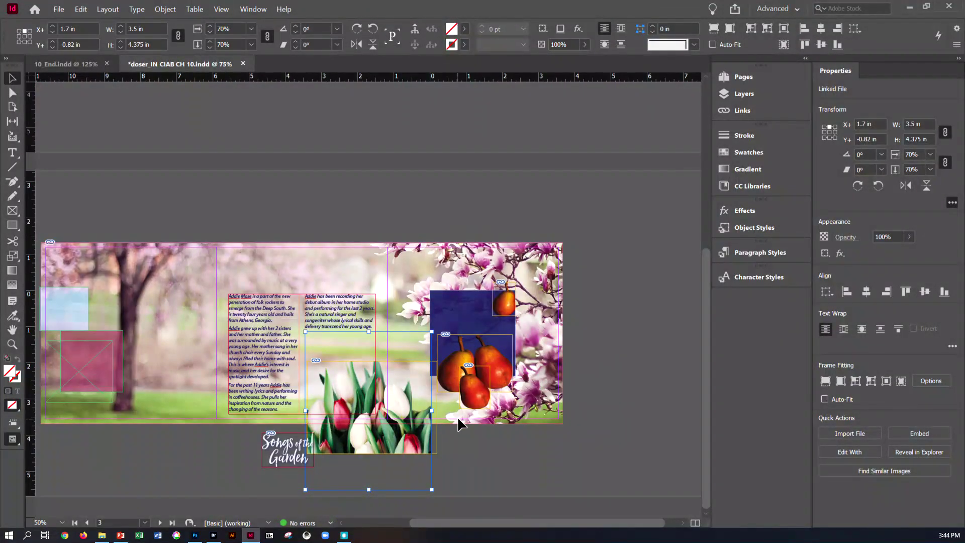
click(77, 66)
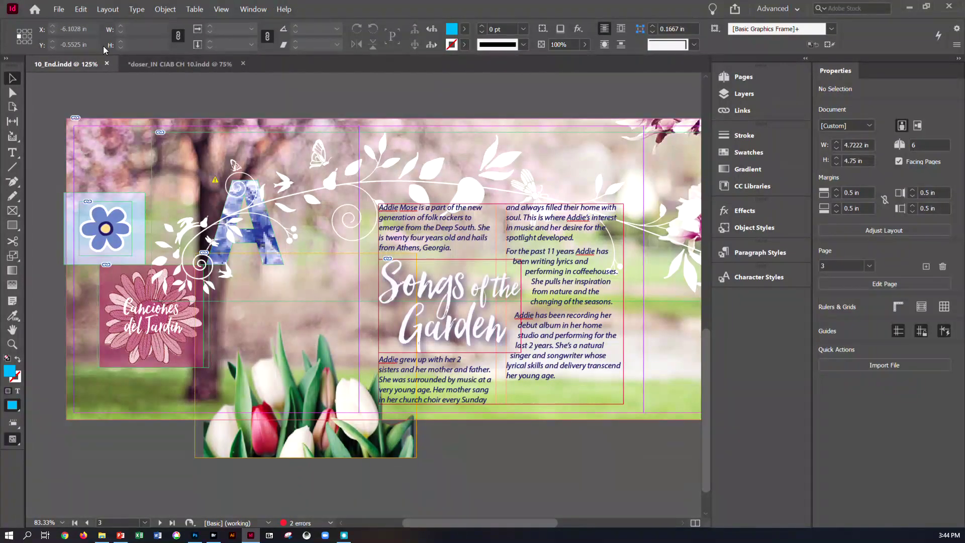
click(180, 63)
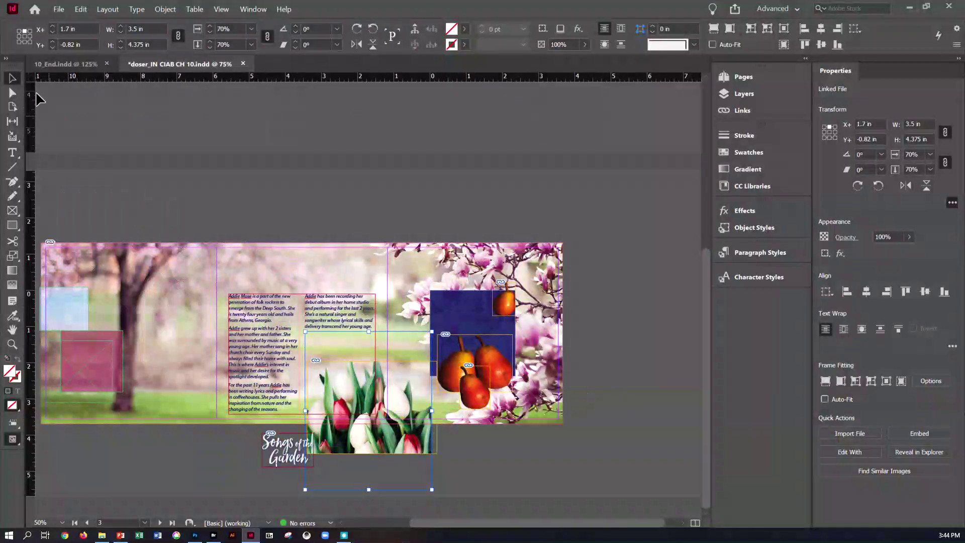
Move the tulip frame to the lower edge of the leftmost page, at about X -7.15 in, Y 2.05 in
click(496, 471)
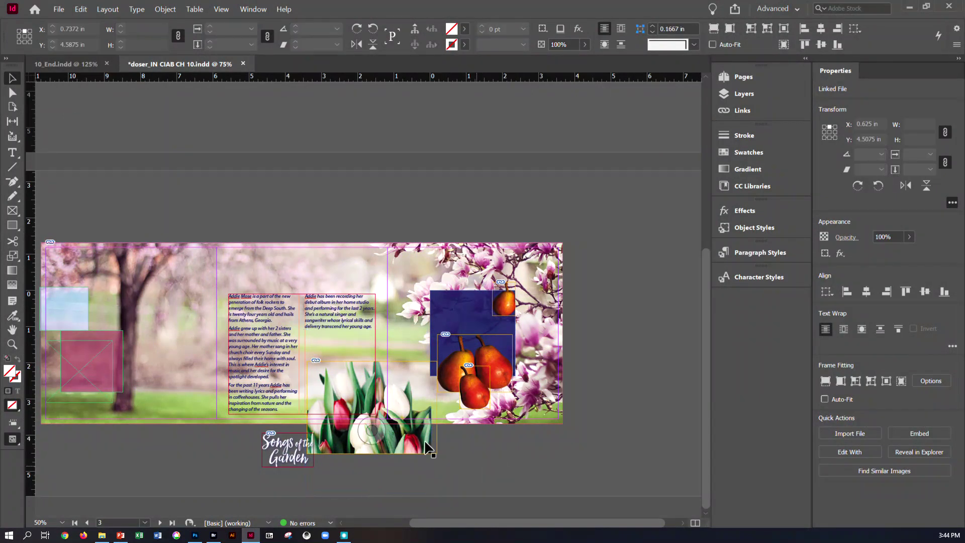
click(380, 430)
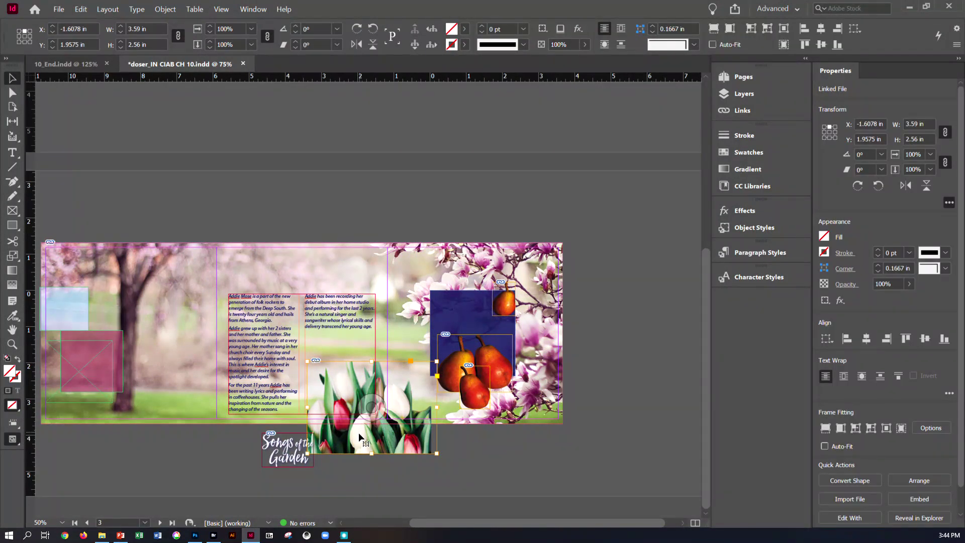
drag(358, 435, 158, 436)
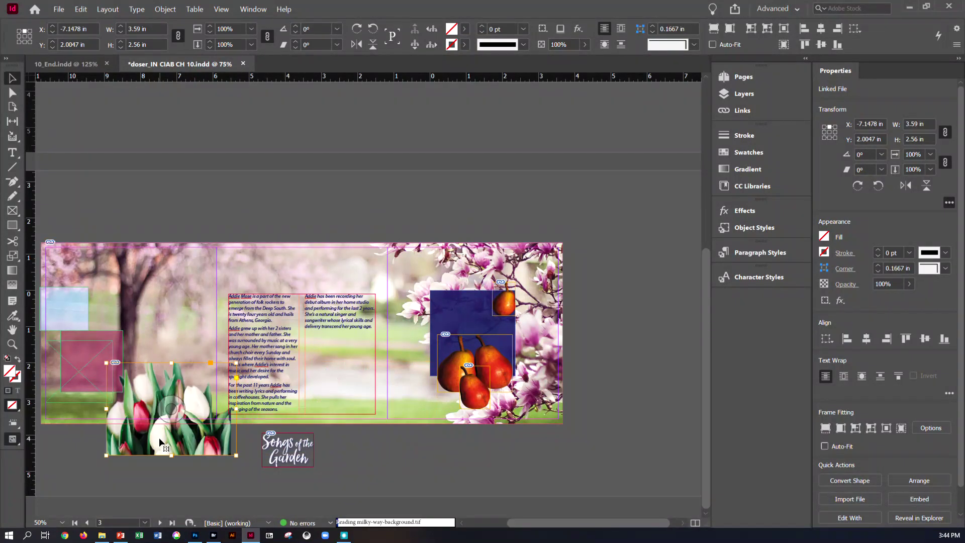
Shift the tulip frame slightly right and down on the leftmost page, to about X -6.98 in, Y 2.09 in
click(478, 465)
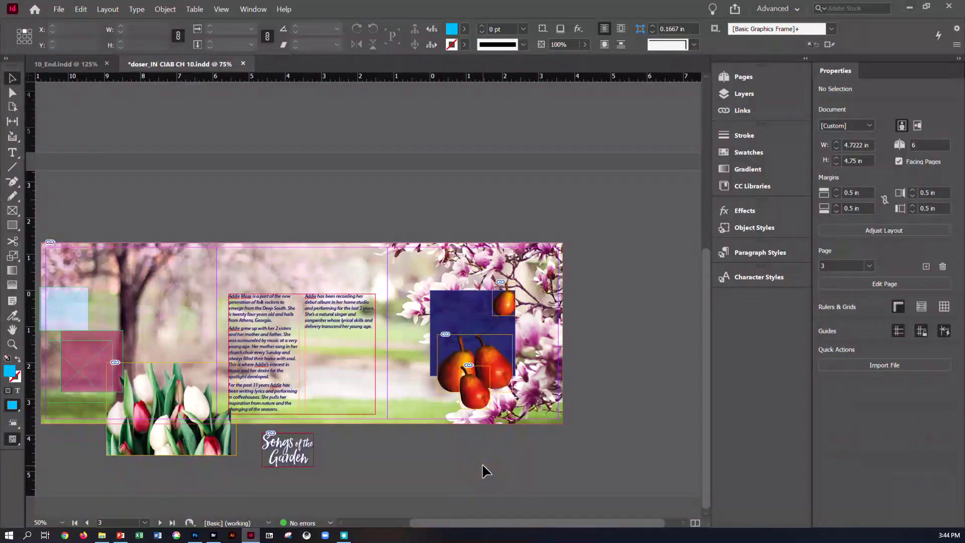
key(ctrl+equal)
key(ctrl+equal)
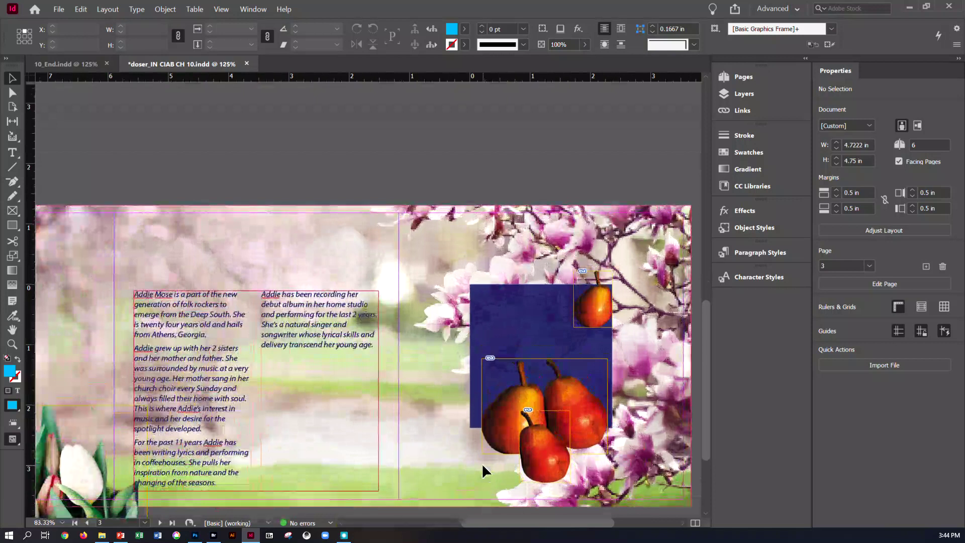
drag(324, 187, 603, 159)
drag(367, 203, 370, 162)
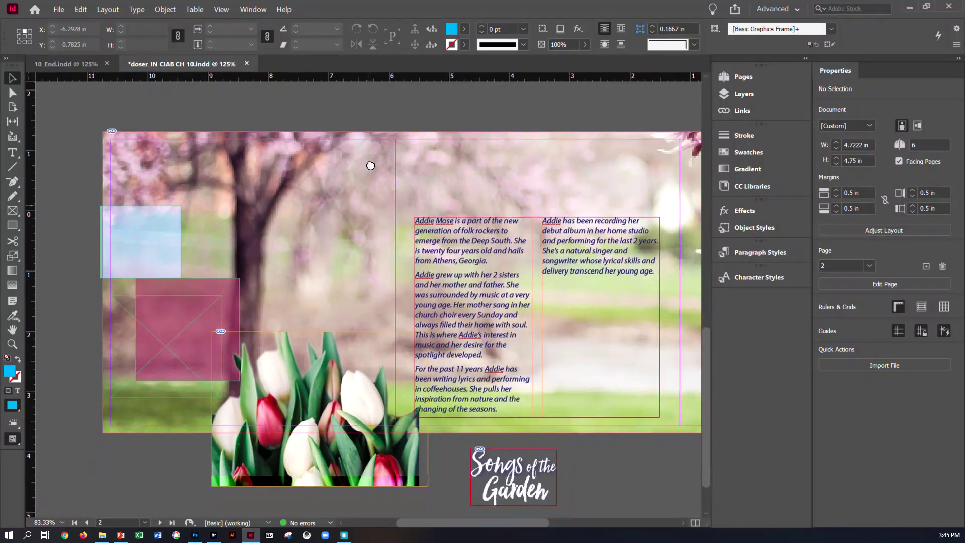
drag(353, 391, 360, 415)
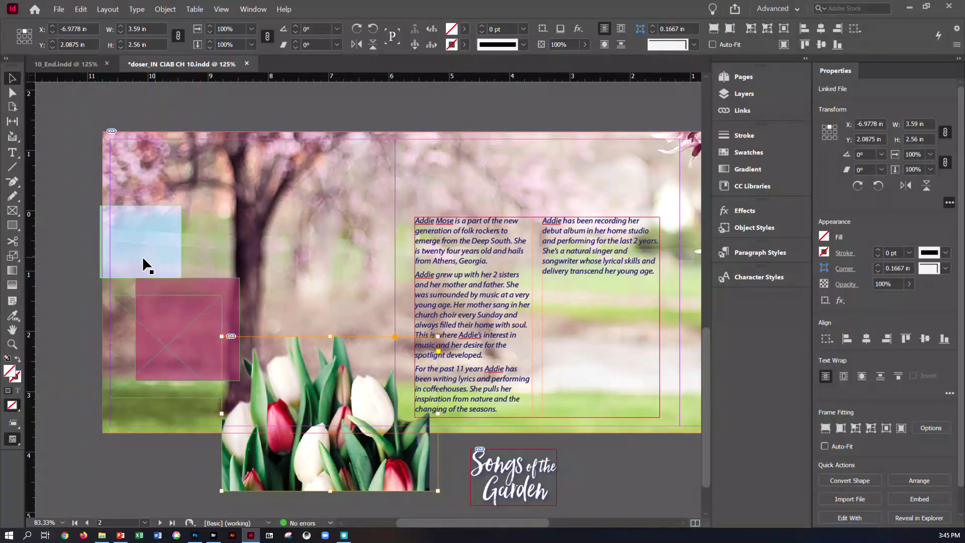
click(71, 216)
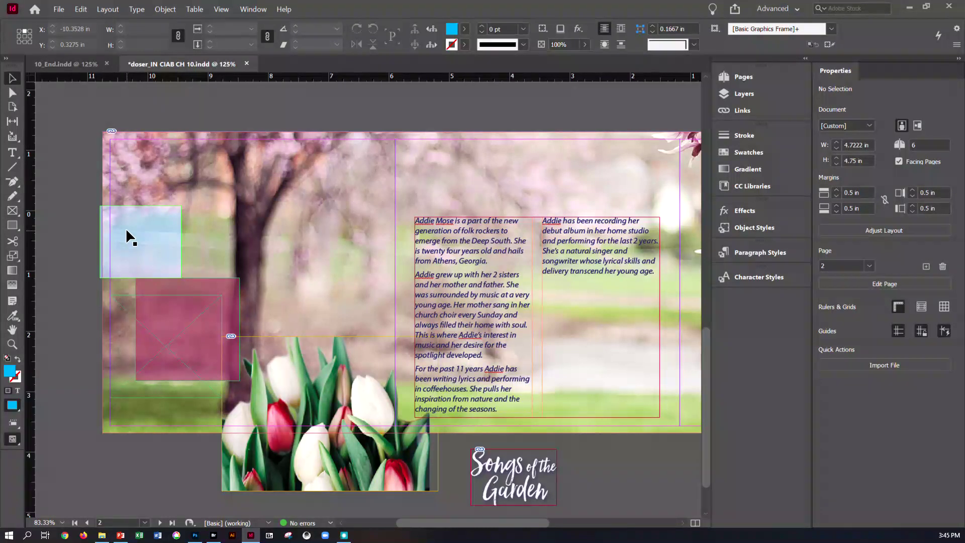
Find the cover photo among the linked files and go to its placement on page 1
click(726, 111)
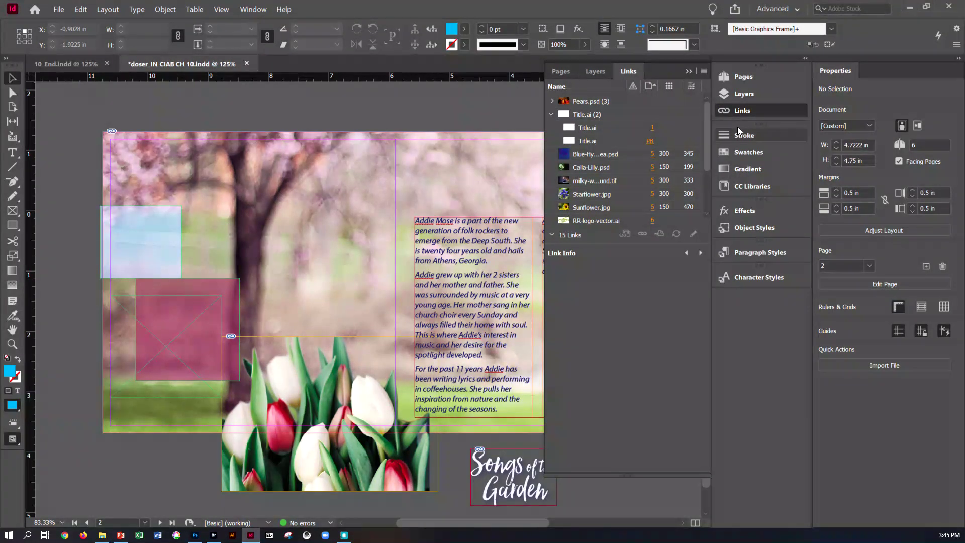
scroll(615, 186, down, 1)
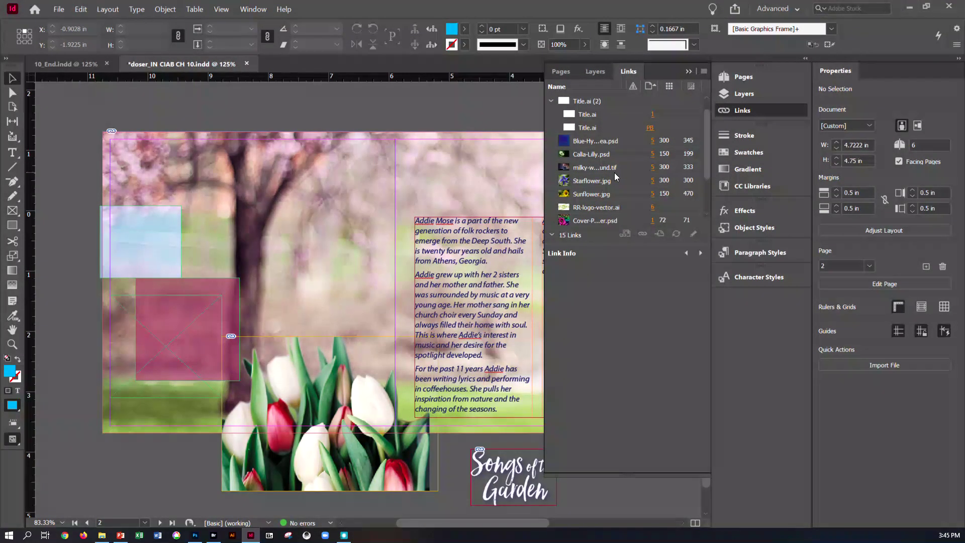
click(653, 222)
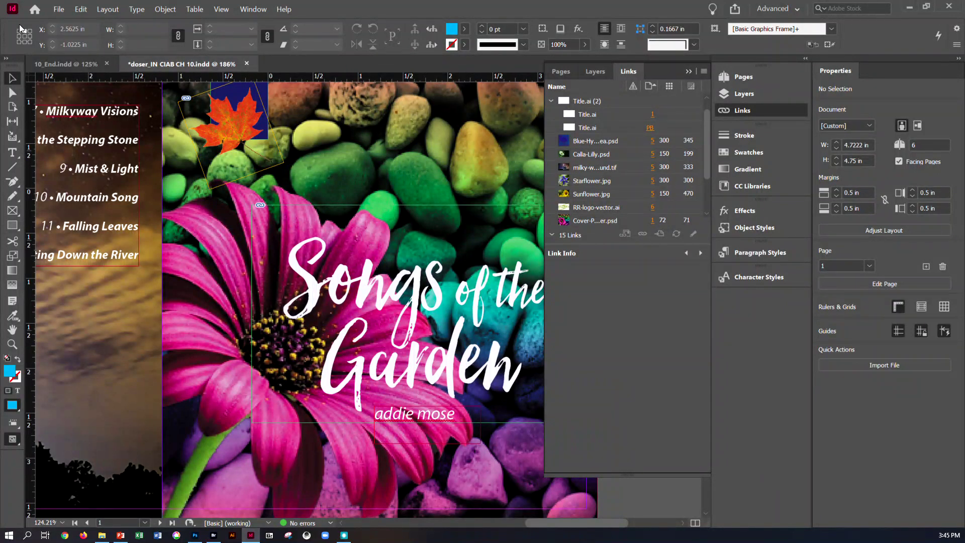
click(166, 9)
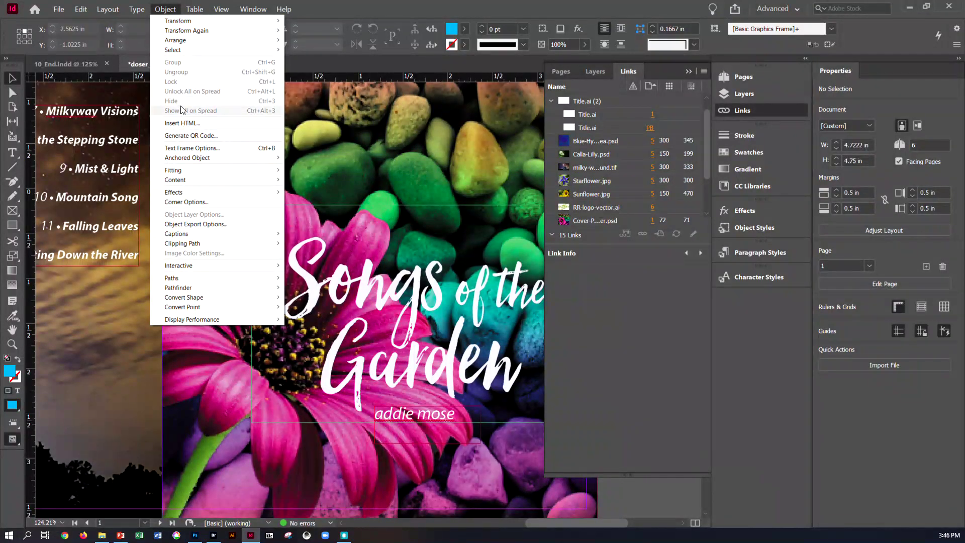
click(338, 112)
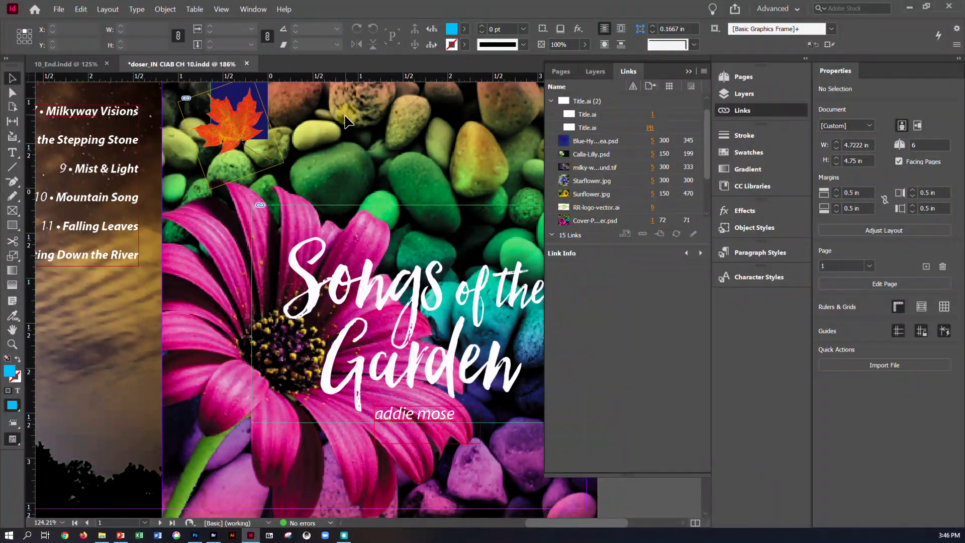
scroll(343, 116, up, 3)
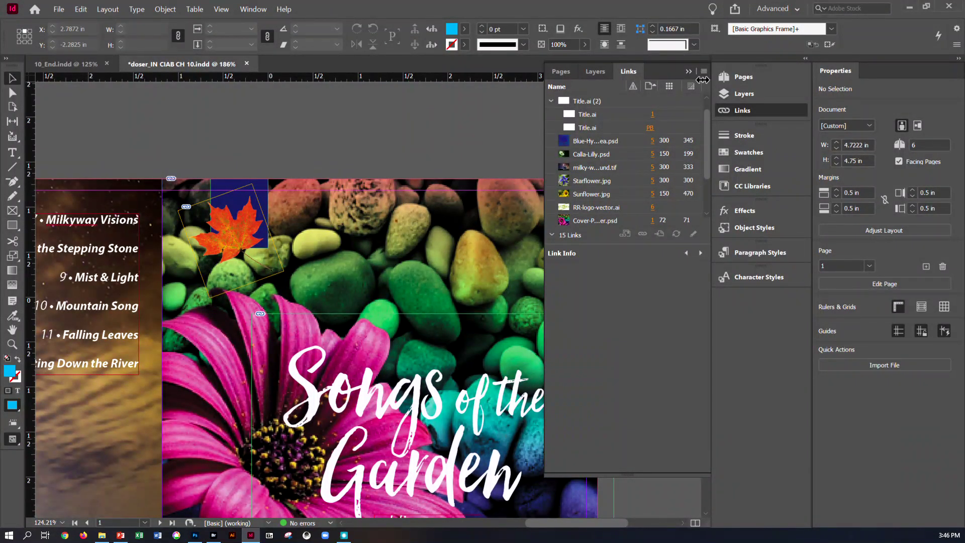
Unlock the Background photos layer and select the cover photo on page 1
click(602, 75)
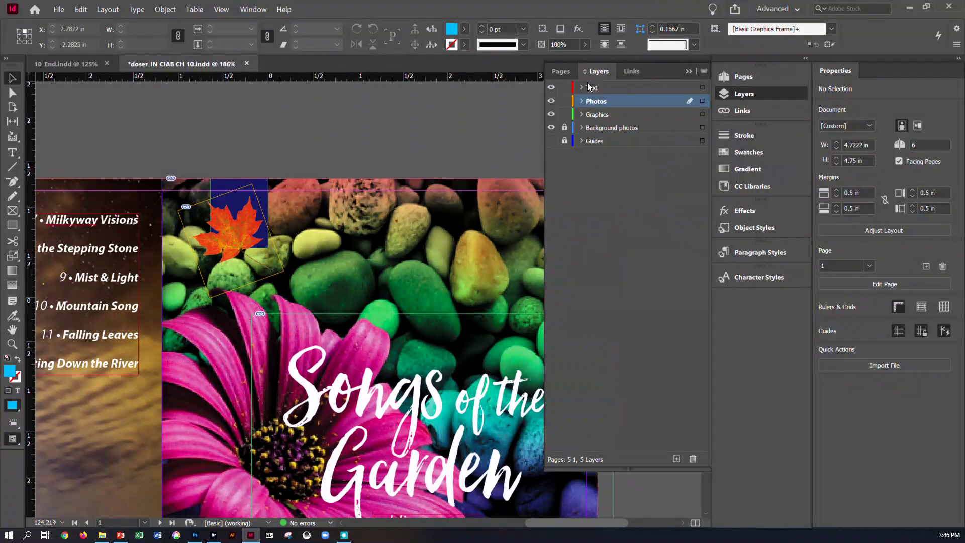
click(565, 127)
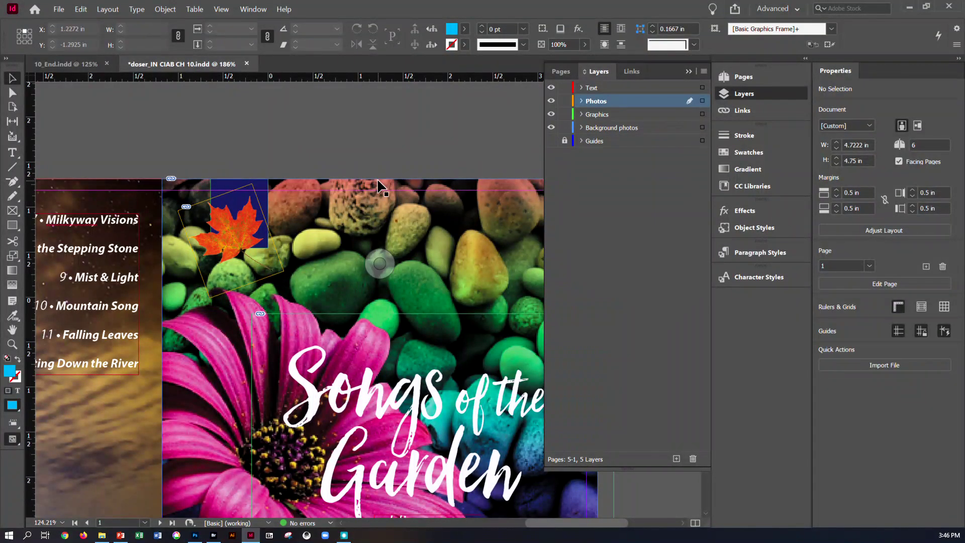
click(380, 180)
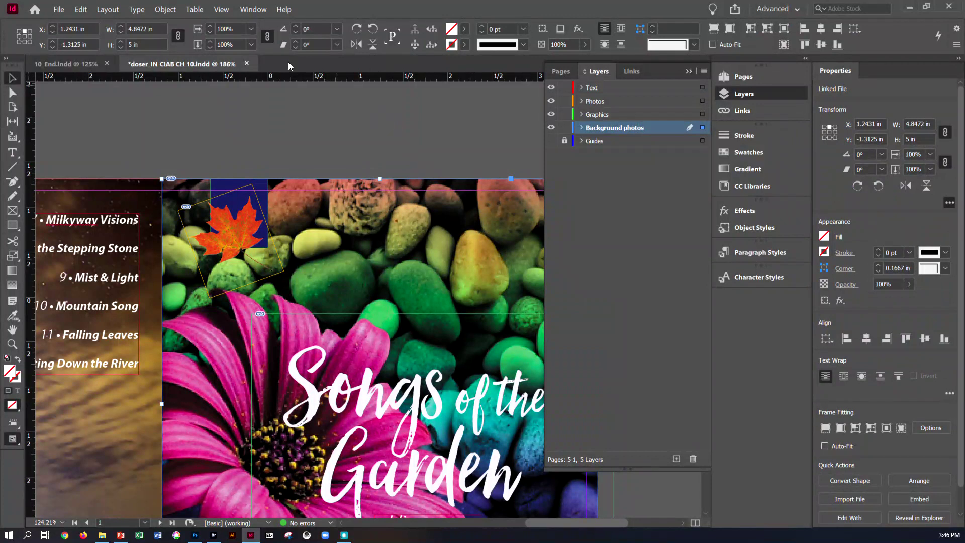
Change the cover photo's object layers, hiding Cobblestones, trying Green texture, and showing Blue Sky behind the pink flower
click(174, 11)
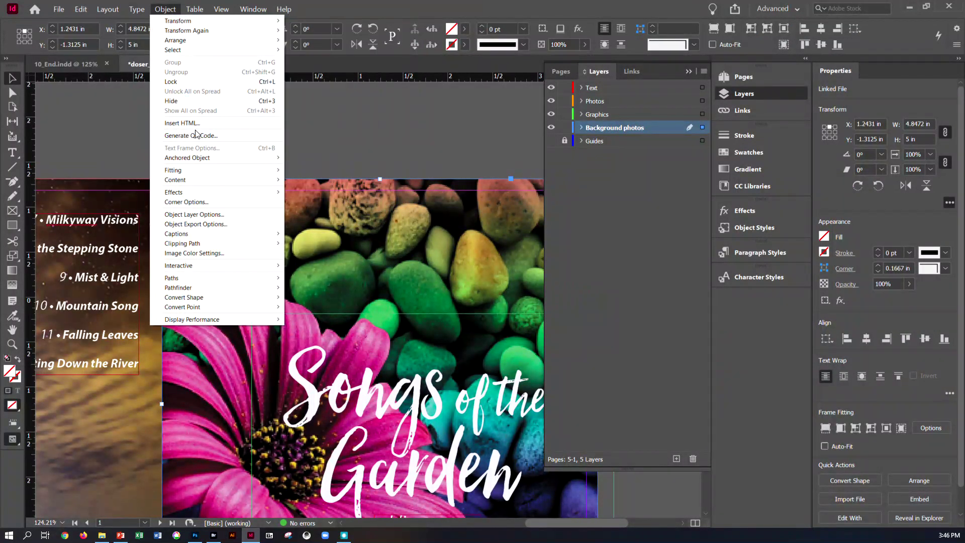
click(194, 214)
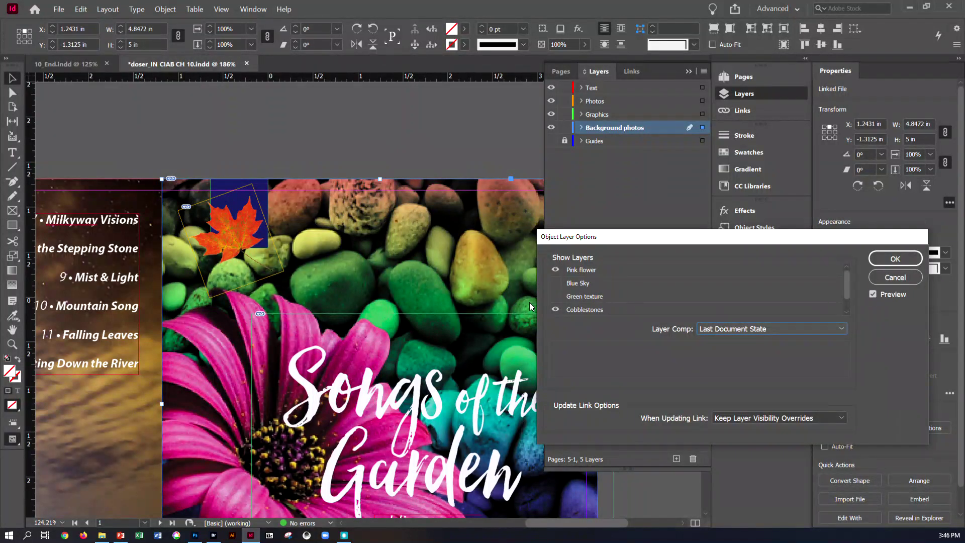
click(555, 310)
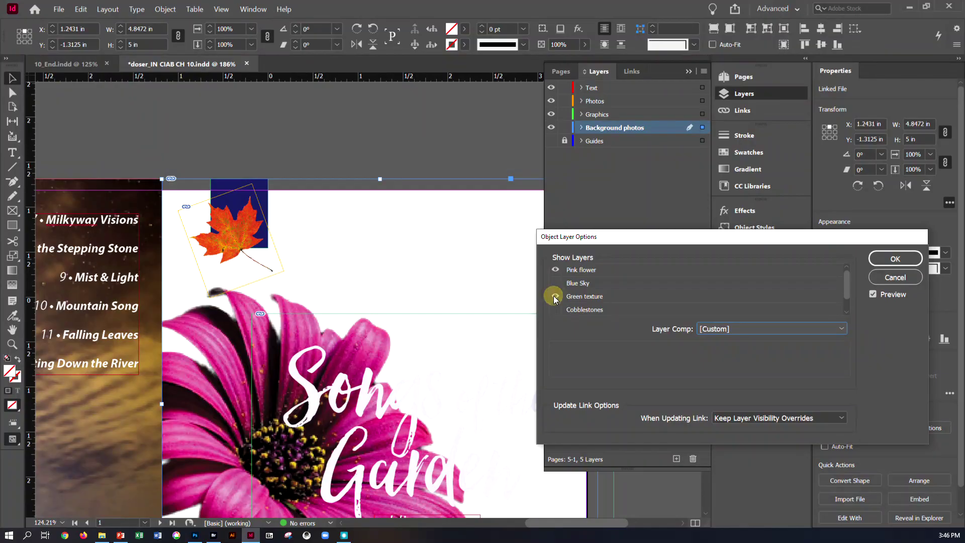
click(555, 296)
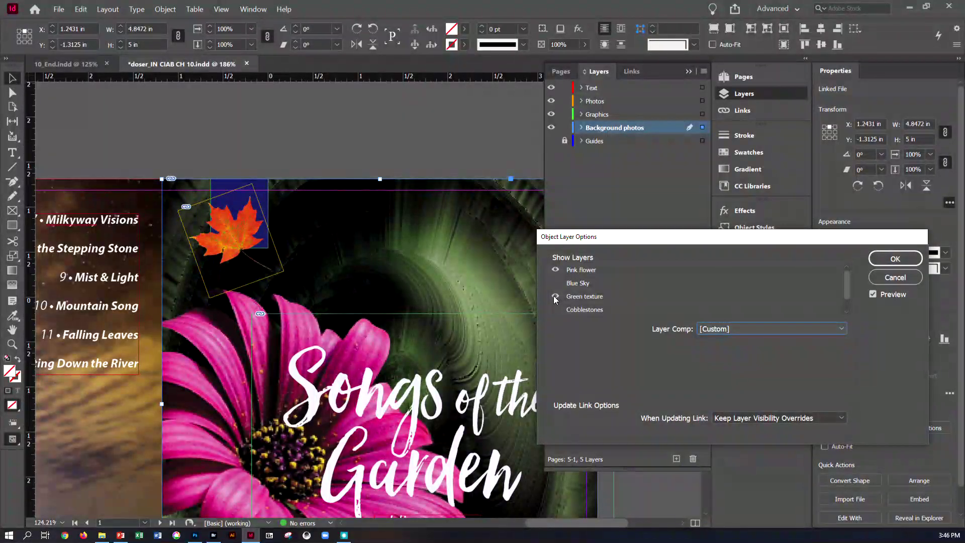
click(554, 295)
click(554, 283)
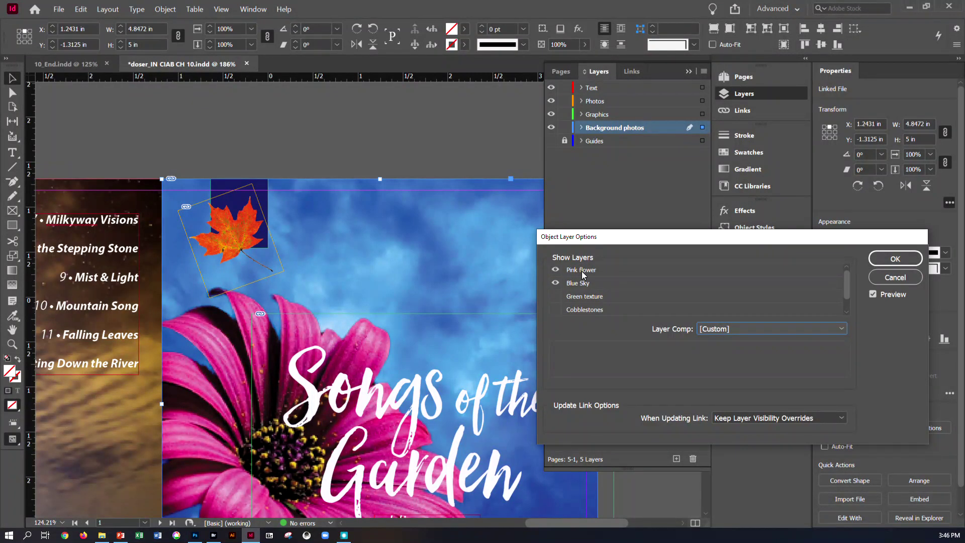
click(896, 259)
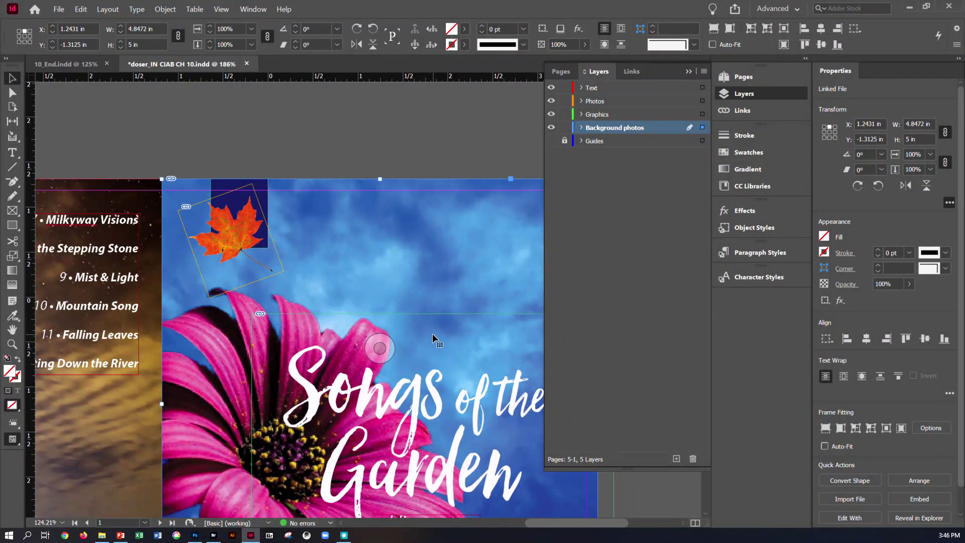
Check the title graphic within the biography text in 10_End.indd, and return to spread 2-4 of the working document
scroll(224, 264, down, 5)
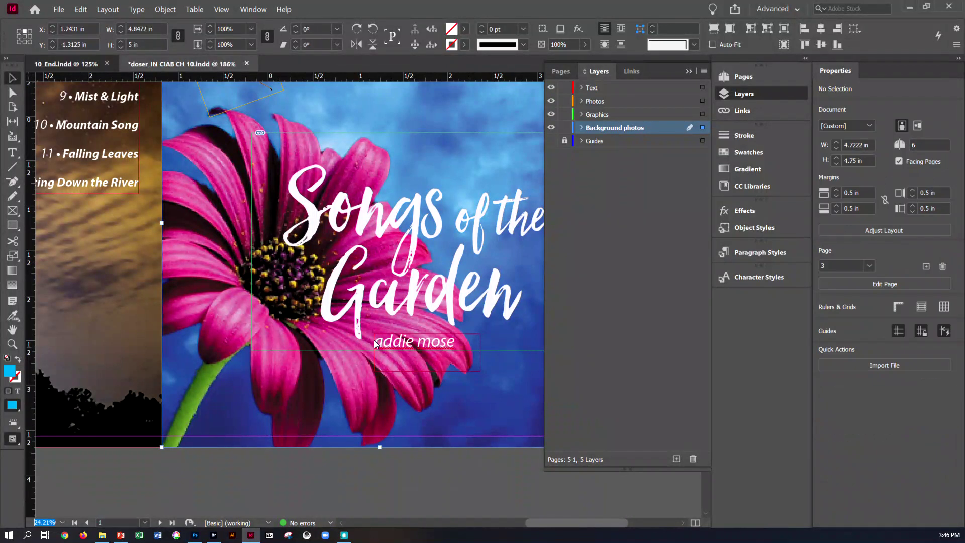
key(ctrl+Tab)
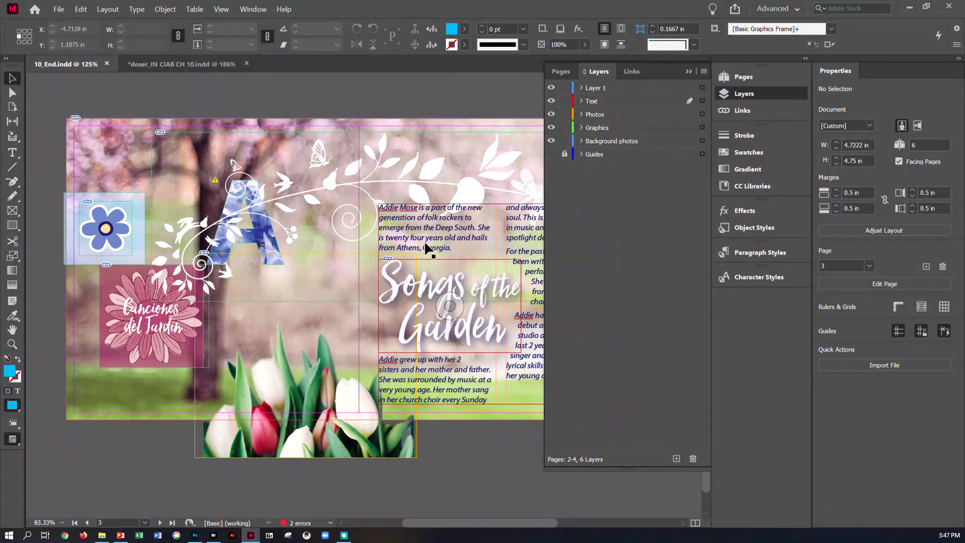
click(170, 61)
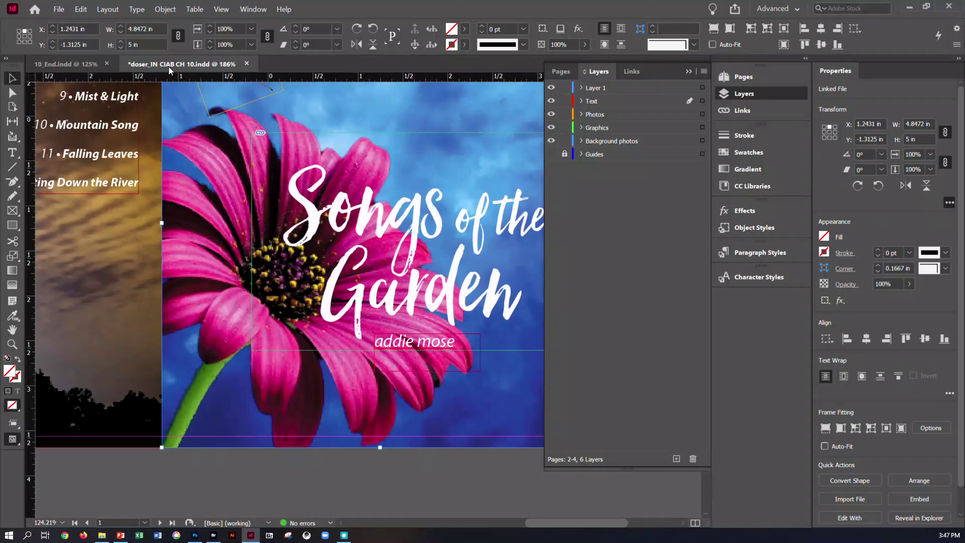
click(753, 80)
double_click(633, 174)
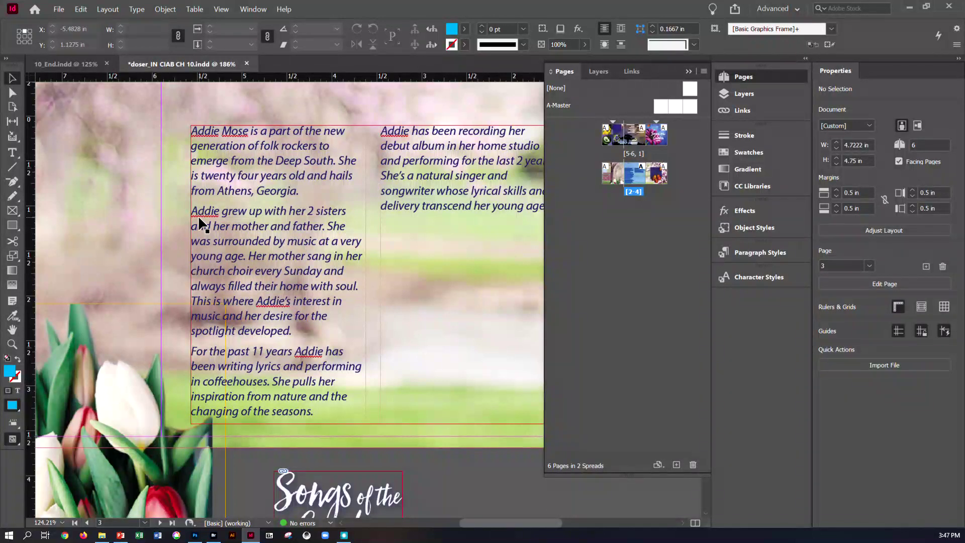
Show the hidden characters in the biography text on page 3
scroll(216, 231, down, 2)
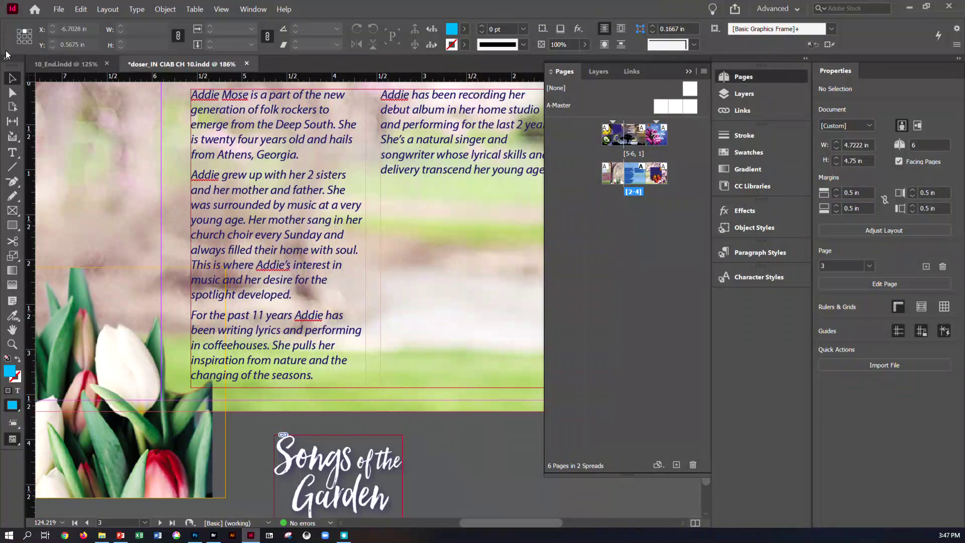
click(328, 457)
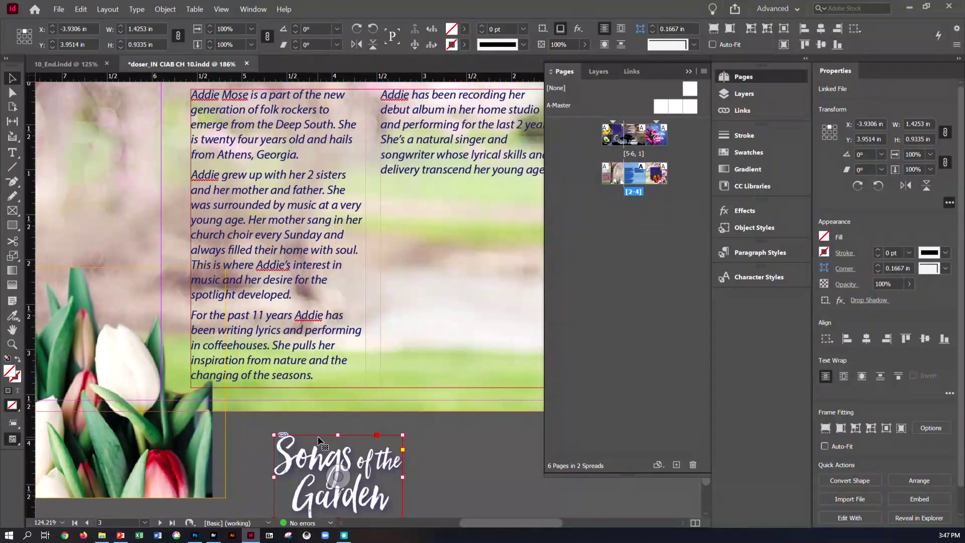
click(137, 9)
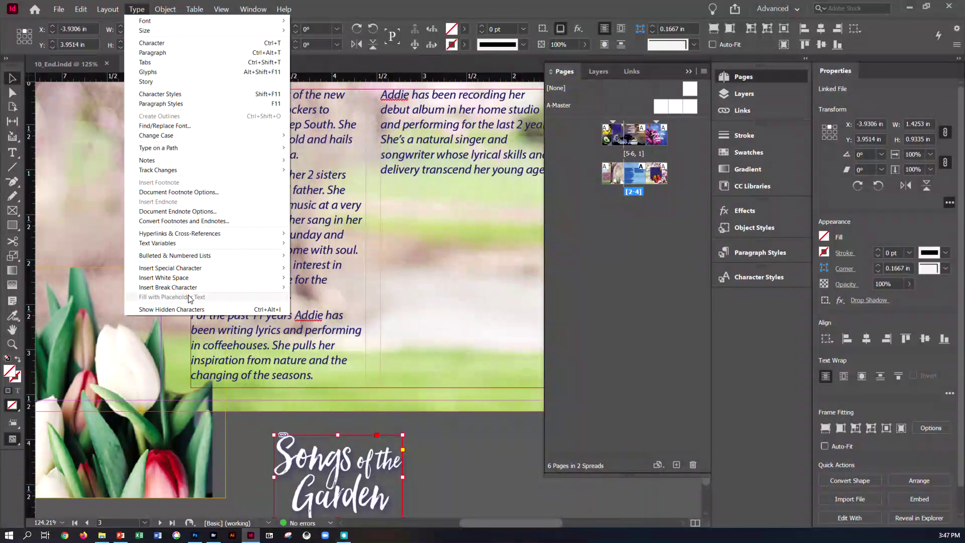
click(186, 309)
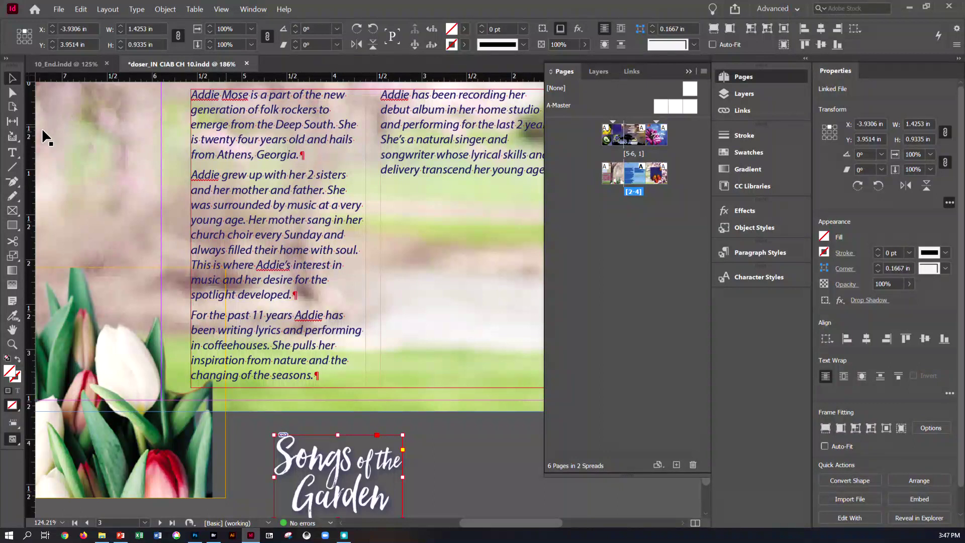
Insert an empty paragraph between the first biography paragraph, ending "from Athens, Georgia.", and the second one
click(12, 153)
click(362, 159)
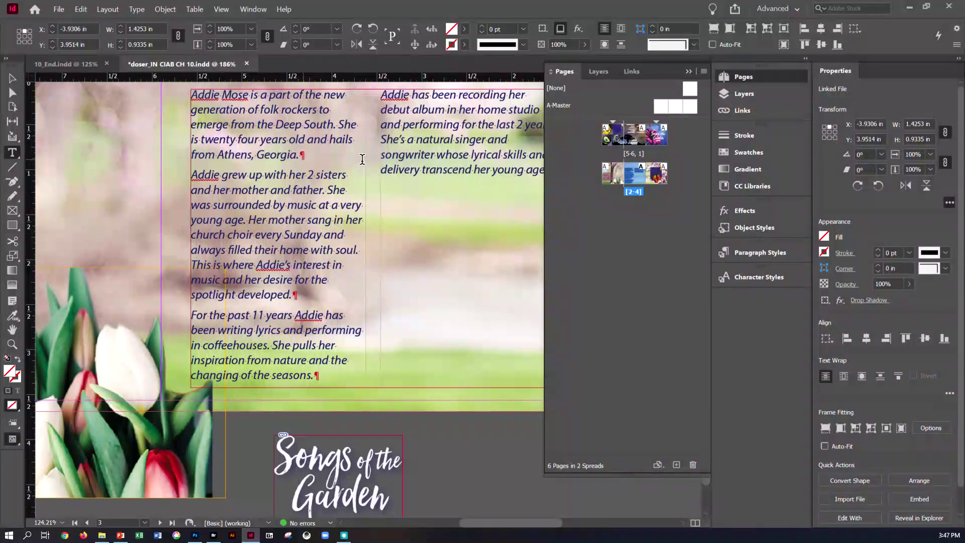
click(304, 152)
key(KP_Enter)
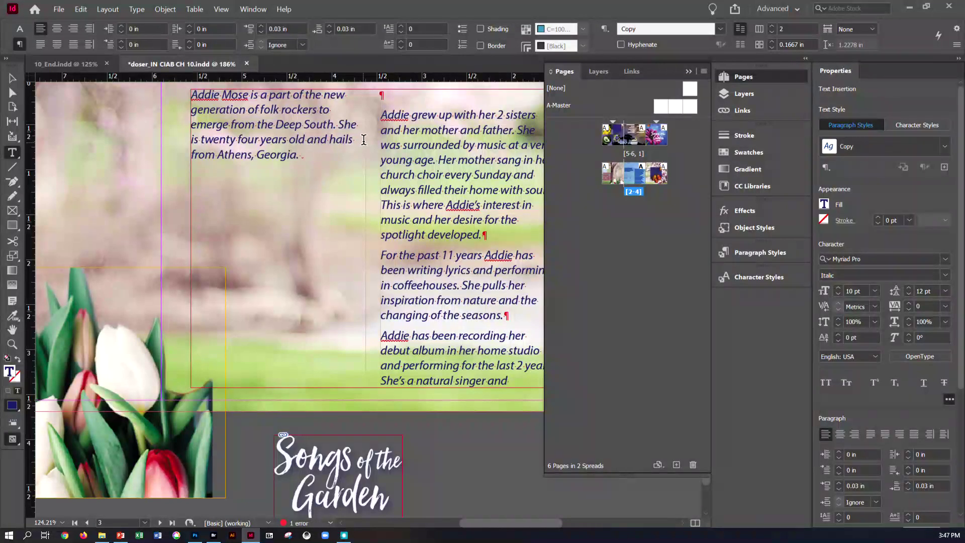
key(ctrl+z)
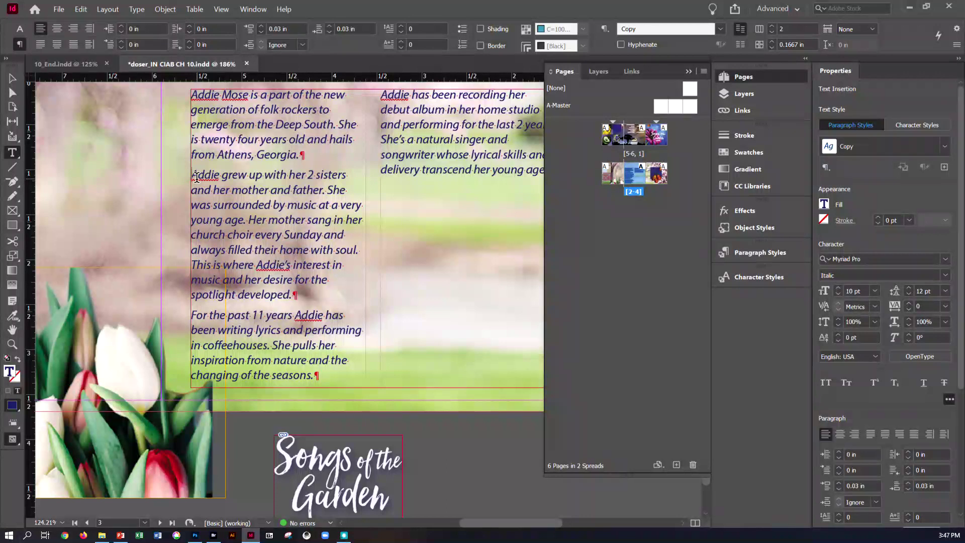
key(Return)
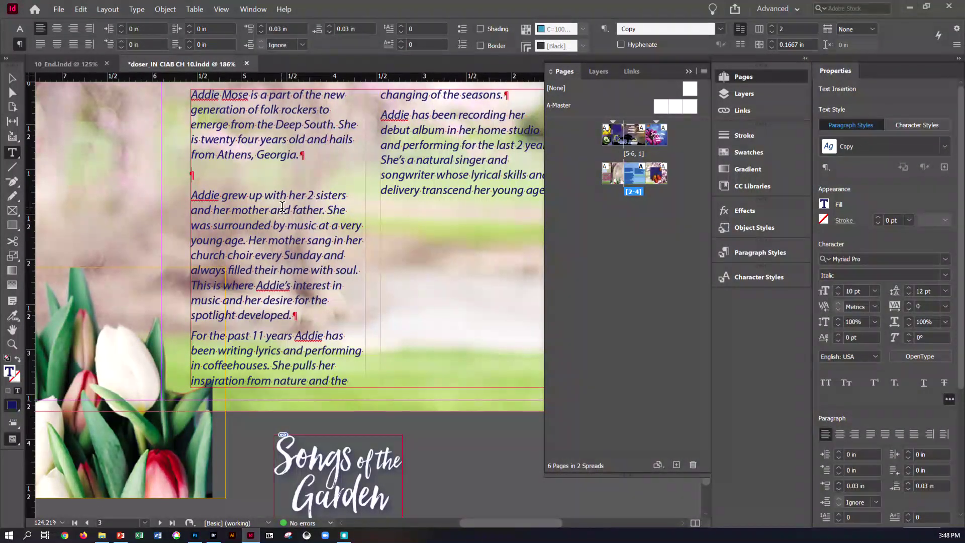
Anchor the "Songs of the Garden" title graphic inline in the empty paragraph below the first biography paragraph
scroll(275, 207, down, 3)
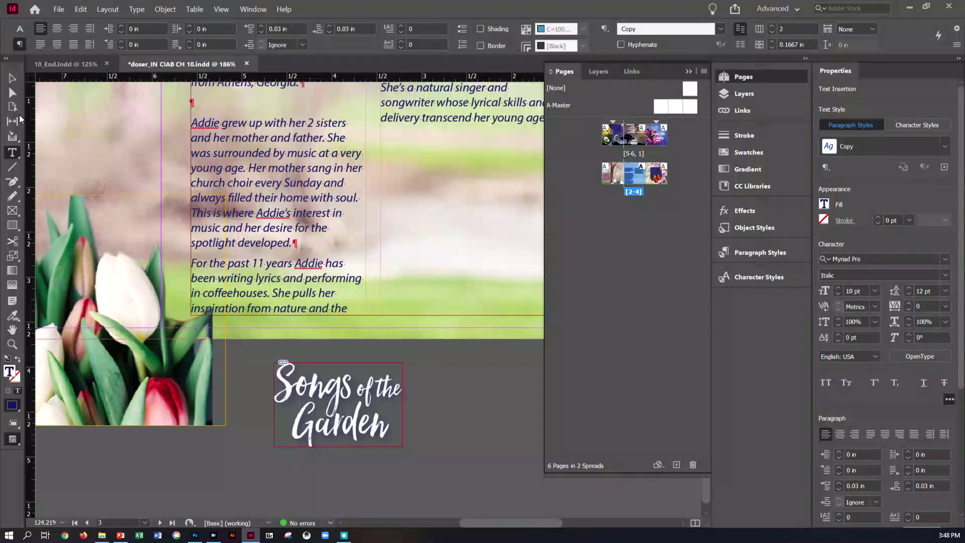
click(12, 78)
click(335, 400)
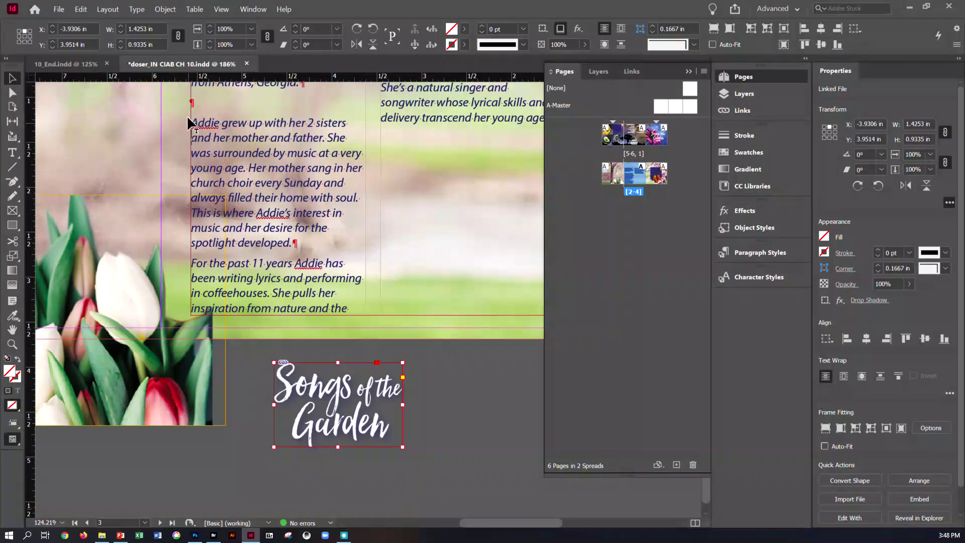
drag(193, 104, 193, 96)
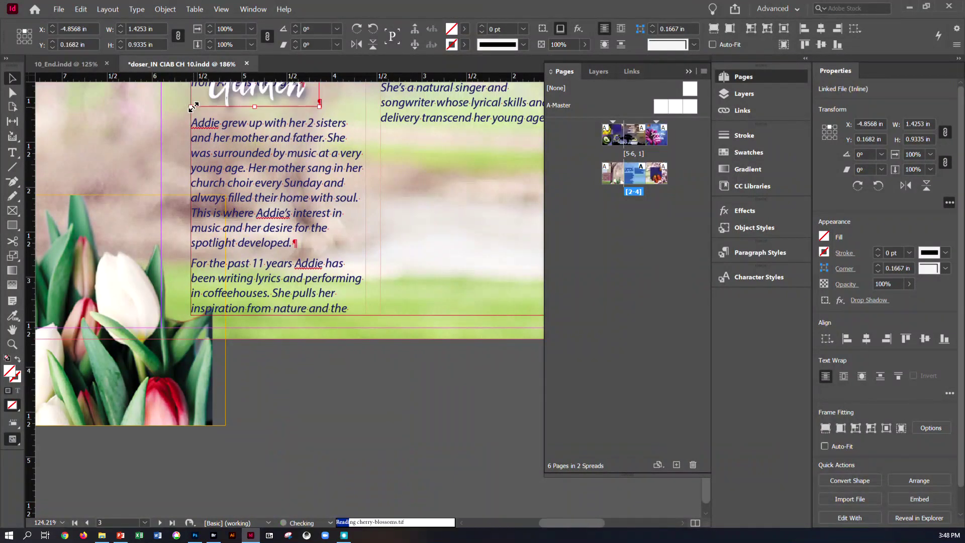
Try larger space-before values, including 0.5 in, on the second biography paragraph below the title graphic
scroll(330, 211, up, 3)
scroll(330, 211, up, 2)
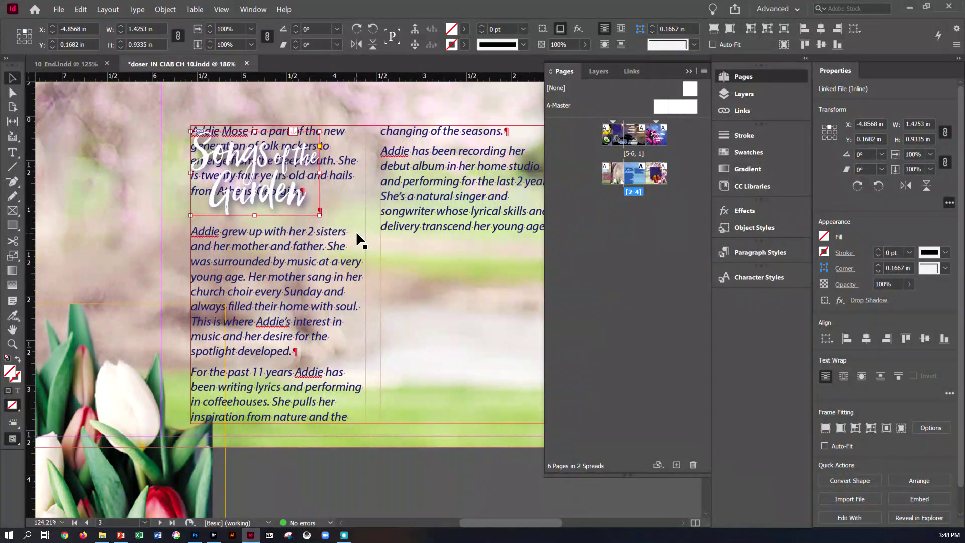
click(14, 154)
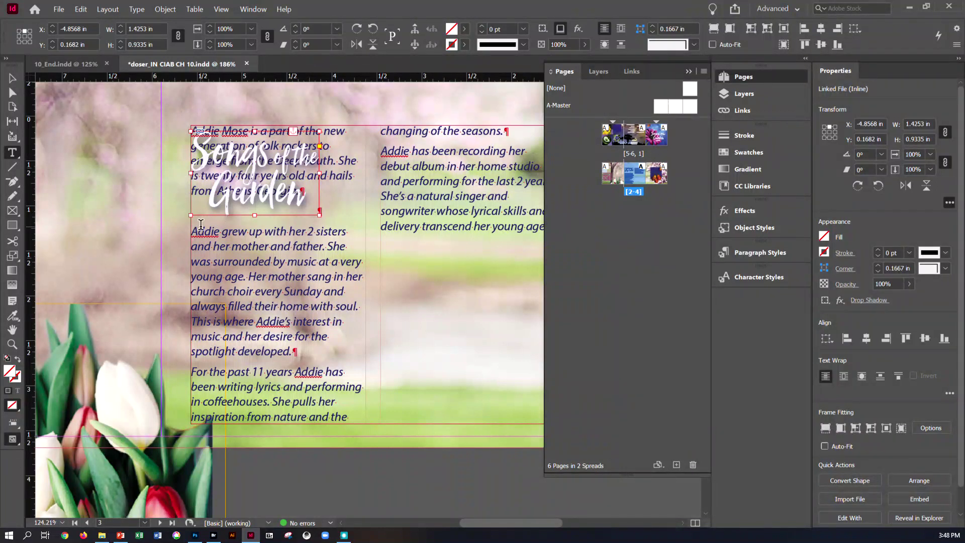
click(337, 183)
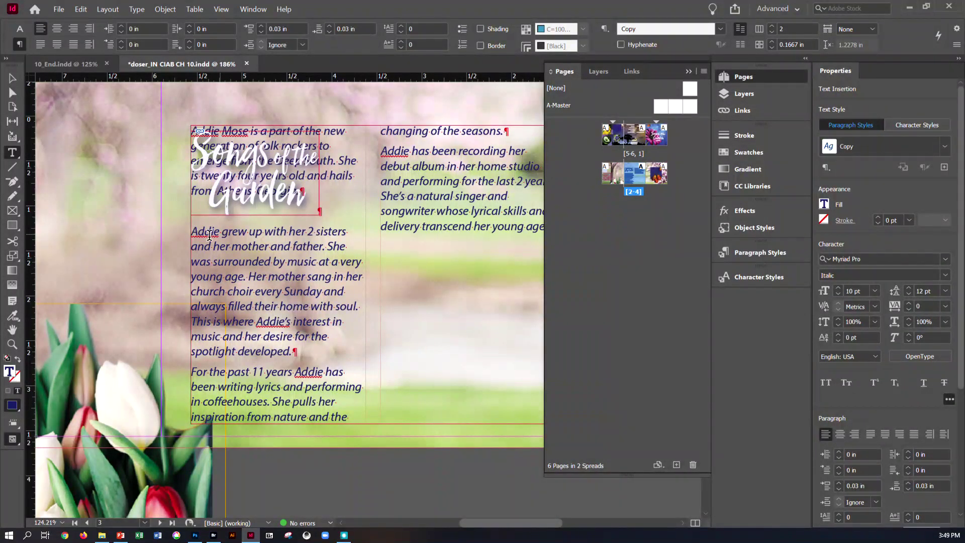
click(197, 234)
click(949, 400)
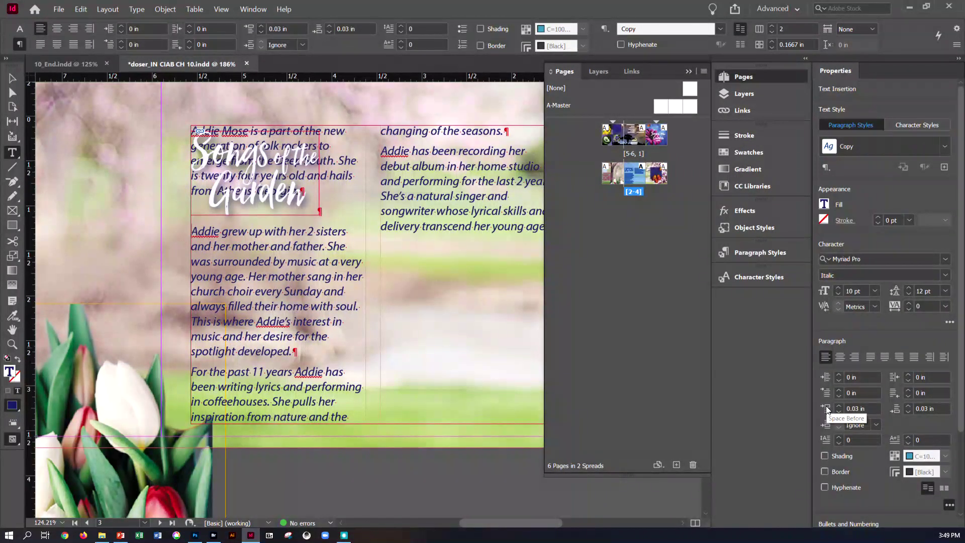
shift+click(260, 26)
shift+click(261, 25)
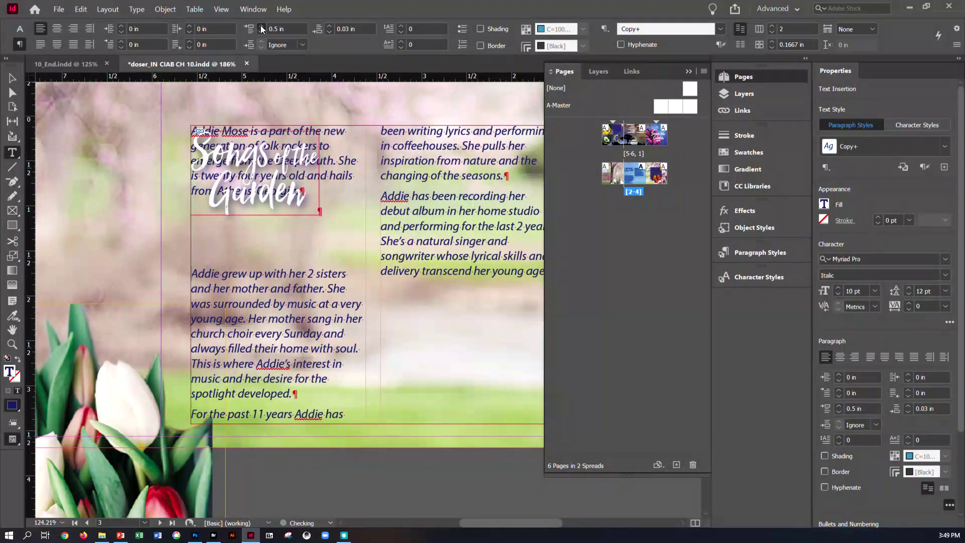
shift+click(260, 25)
Undo the space-before changes on the second biography paragraph, comparing the layout with and without them
key(ctrl+z)
key(ctrl+z)
key(ctrl+z)
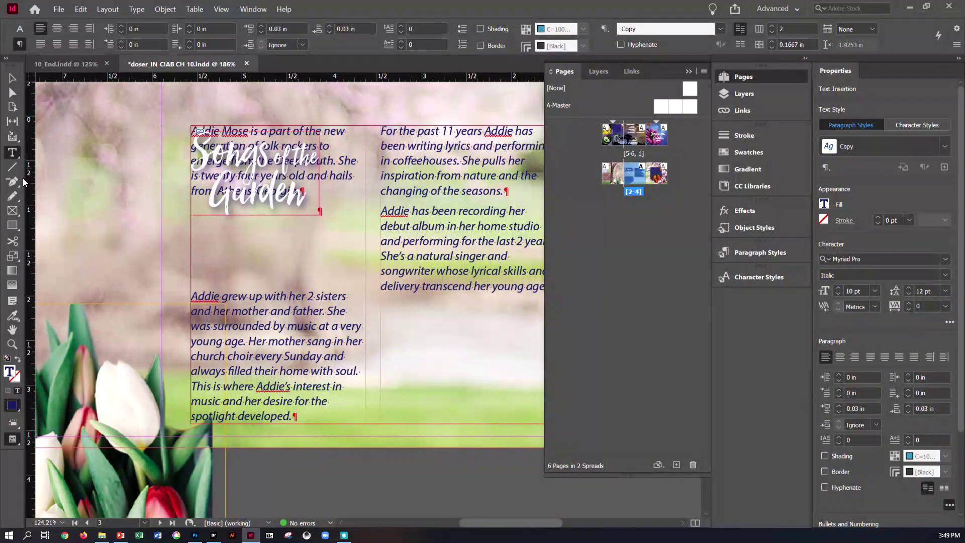
key(ctrl+shift+z)
key(ctrl+shift+z)
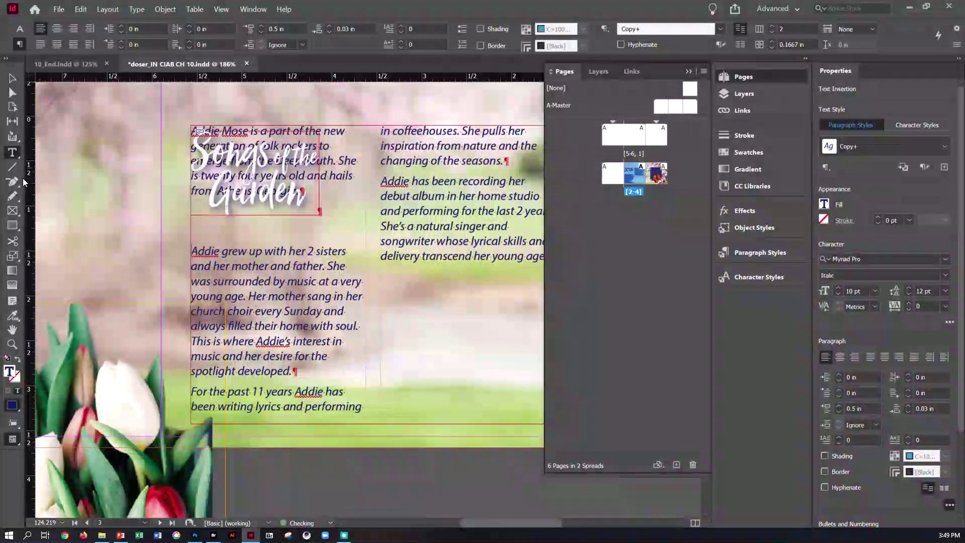
key(ctrl+z)
key(ctrl+z)
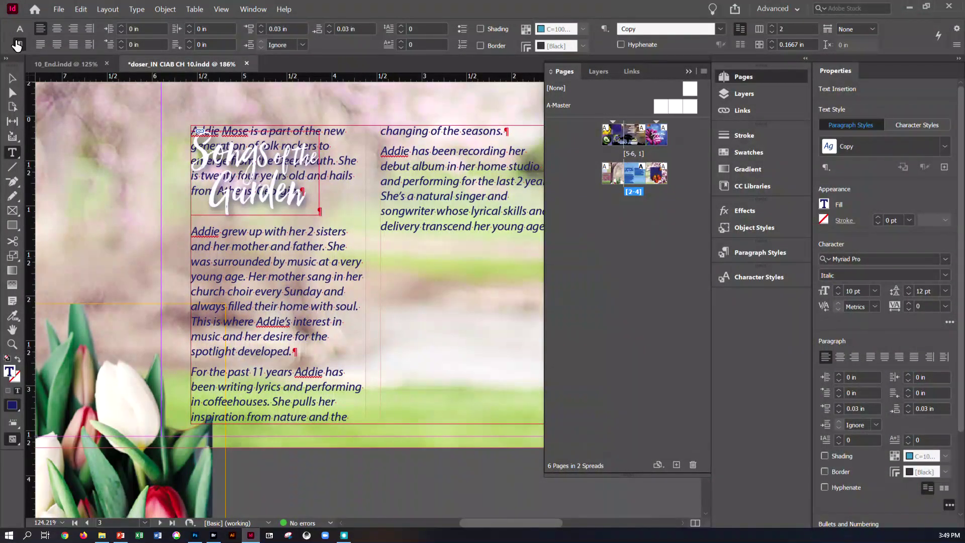
Insert two empty paragraphs after the first biography paragraph, above the anchored title graphic
key(Escape)
click(217, 210)
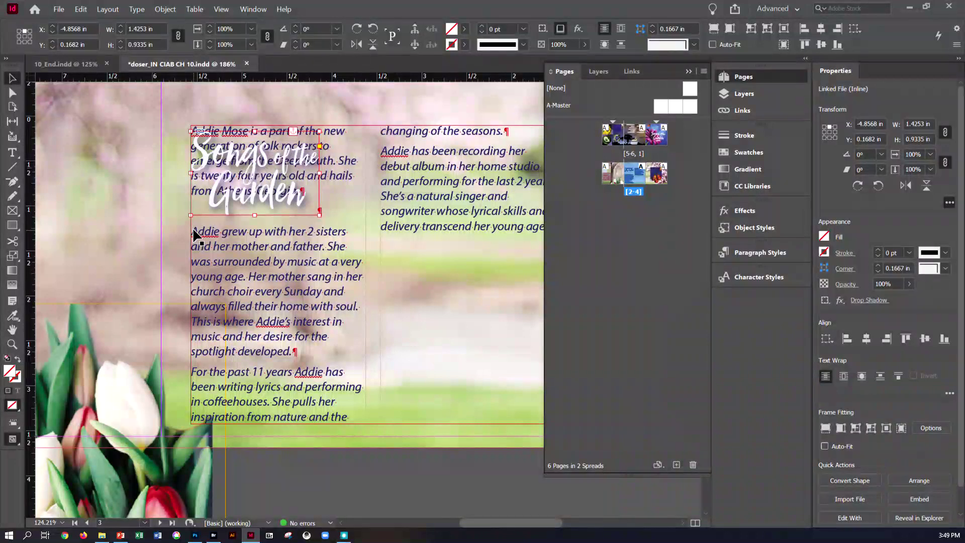
click(329, 201)
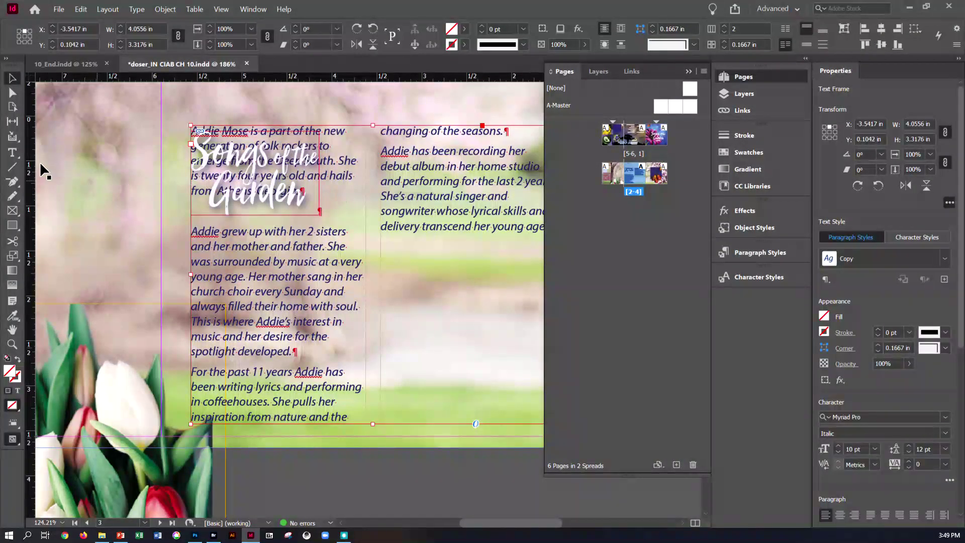
click(12, 152)
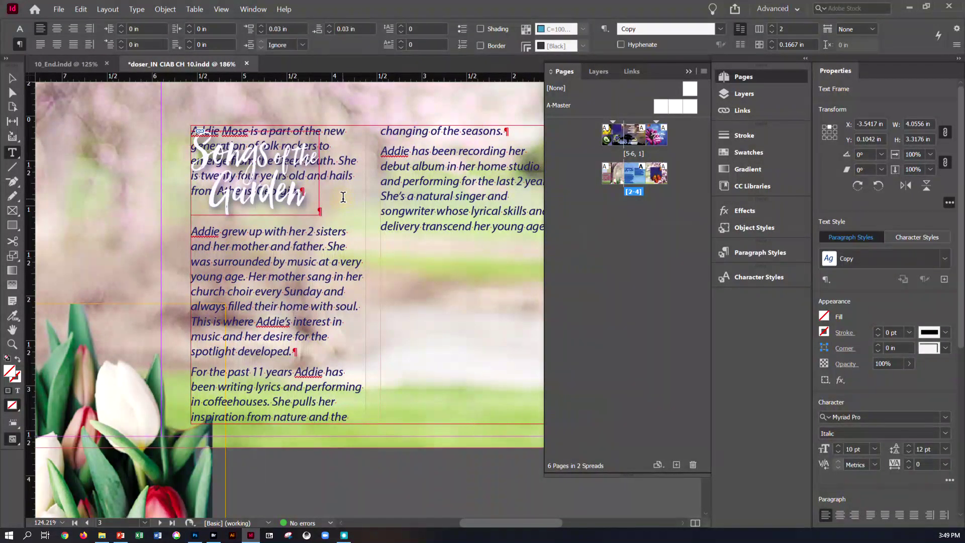
click(343, 196)
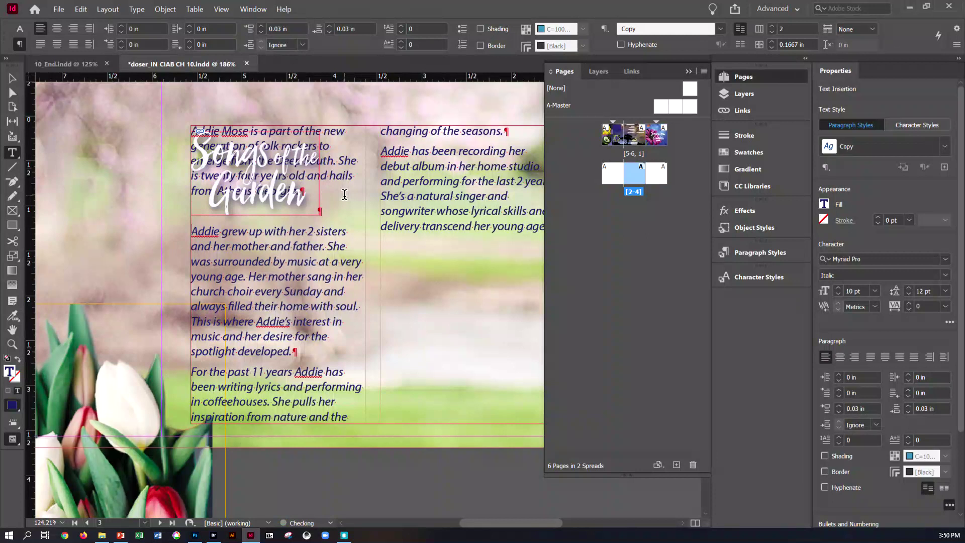
key(Return)
key(Return)
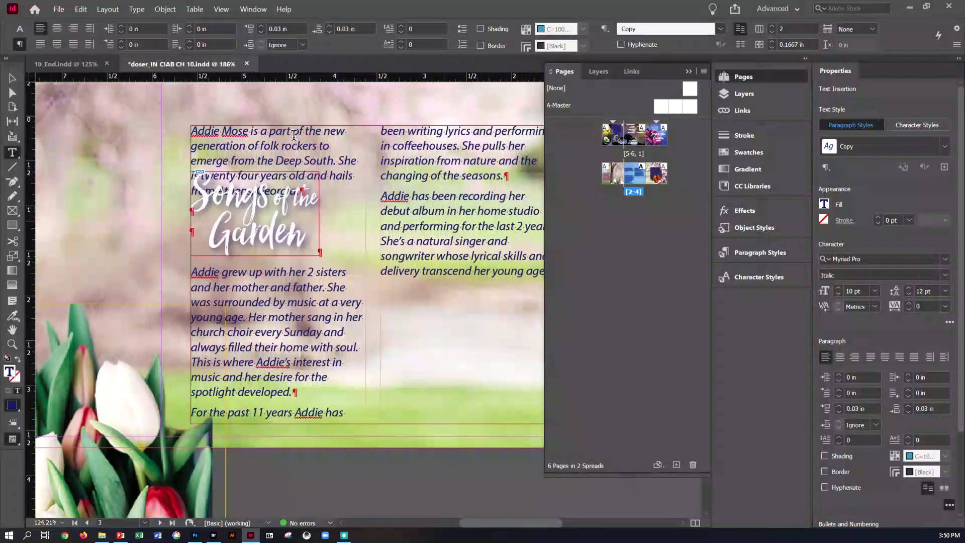
Set the second biography paragraph's space before to 0.75 in and shift the title graphic down below the first paragraph's text
click(260, 28)
click(260, 27)
click(260, 27)
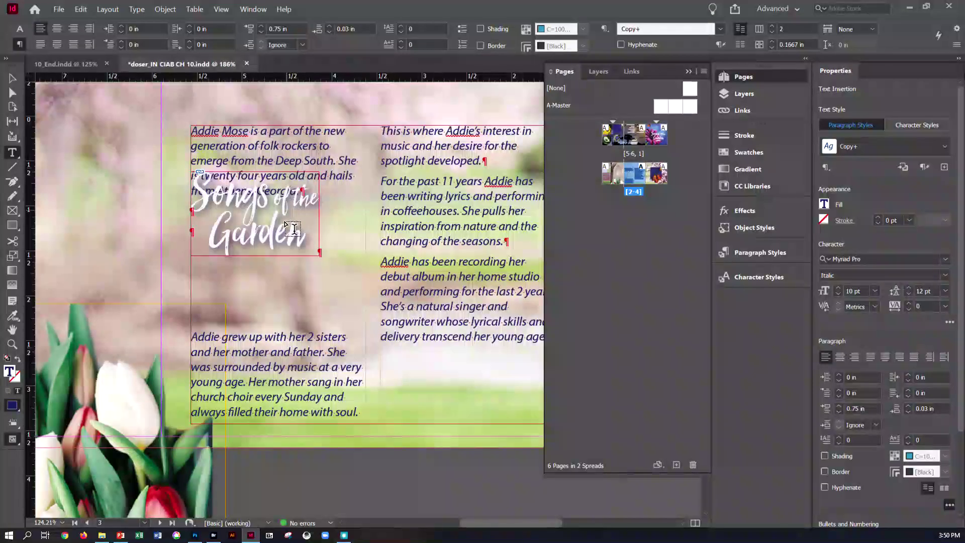
click(13, 78)
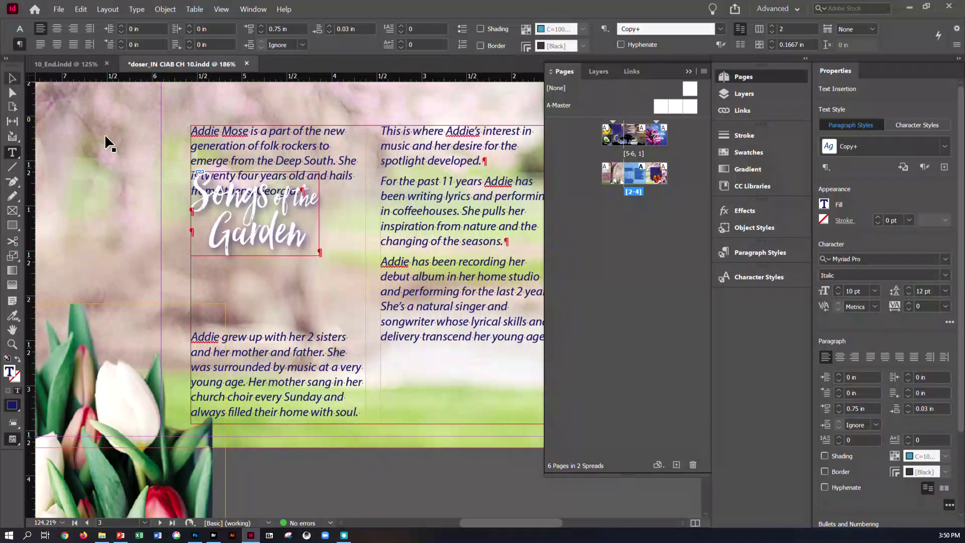
drag(279, 215, 278, 254)
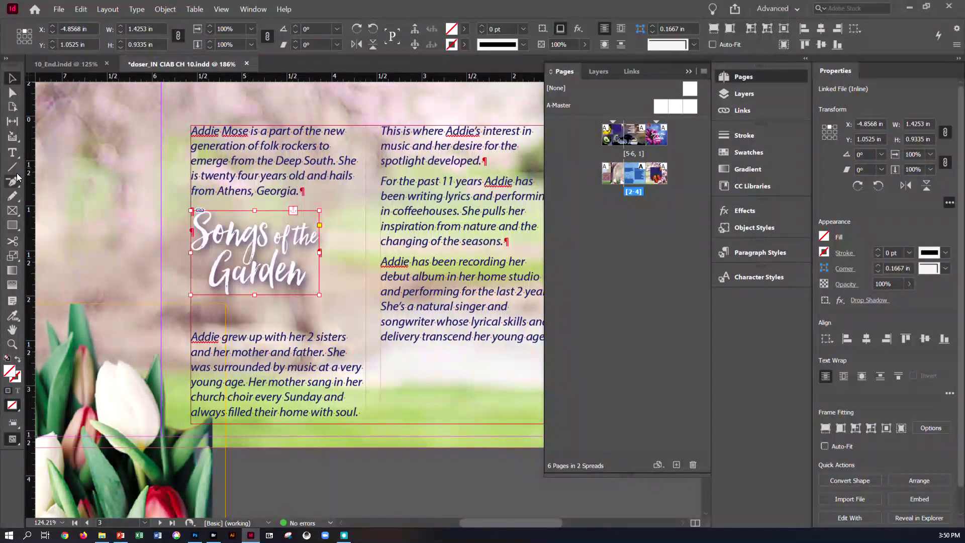
Remove the paragraph break between the anchored title graphic and the second biography paragraph
click(13, 153)
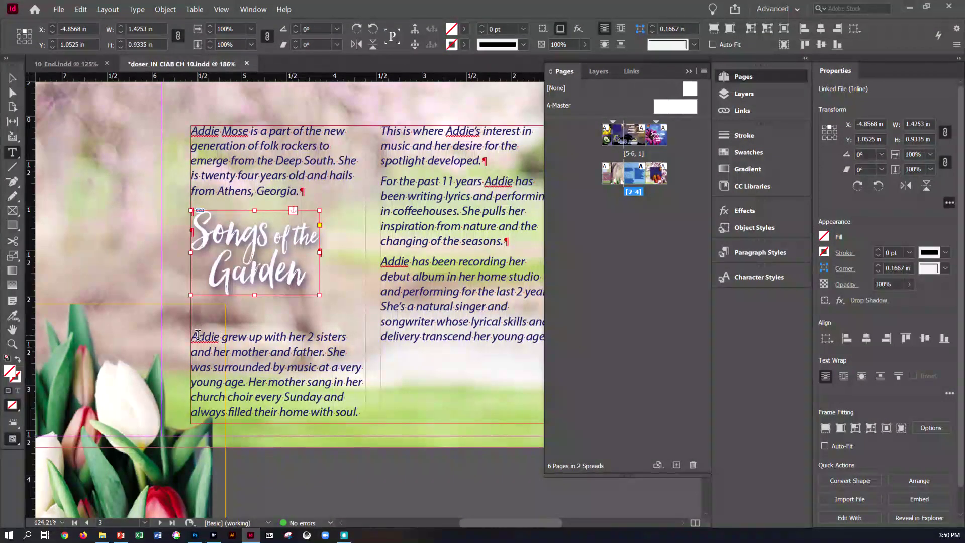
click(296, 354)
key(Up)
key(BackSpace)
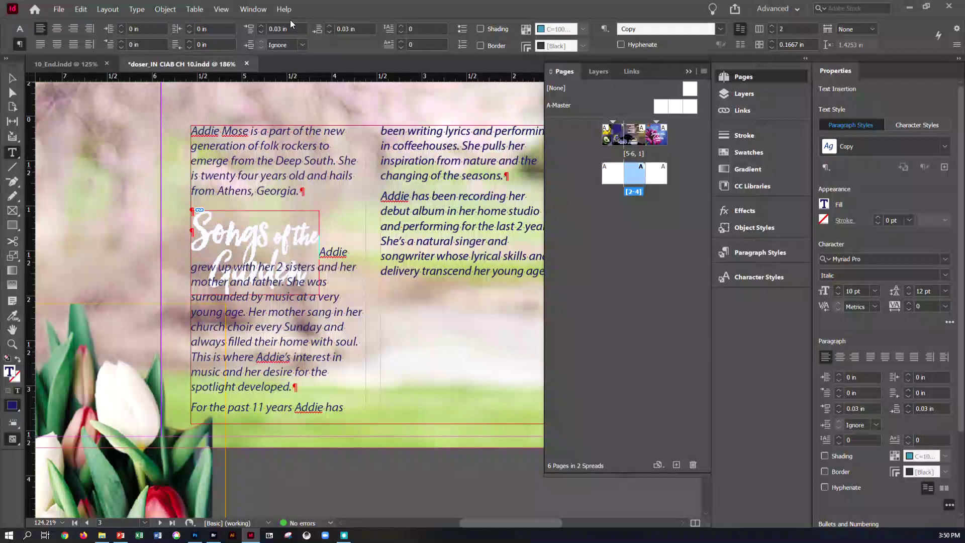
Set the space before to 0.5 in for the paragraph holding the title graphic and the second biography text
click(262, 27)
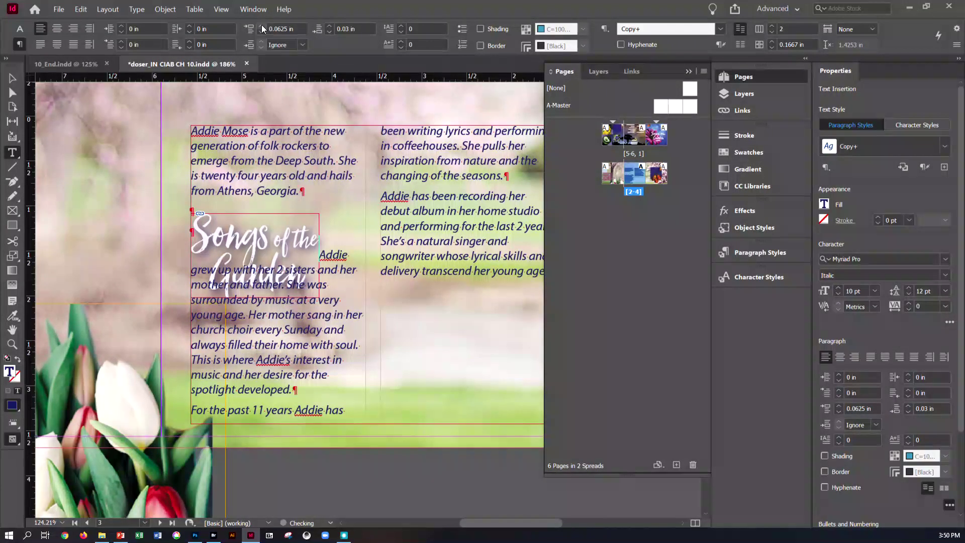
click(261, 26)
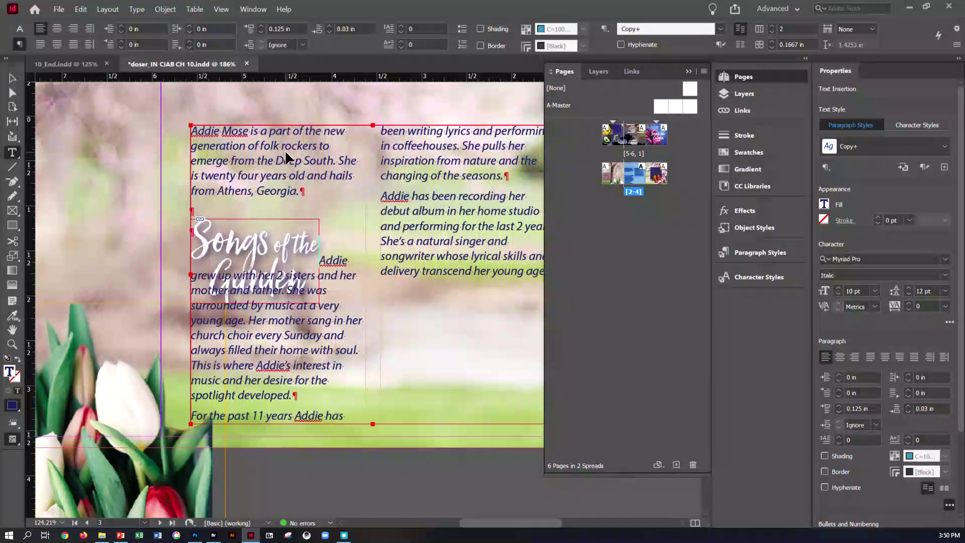
key(ctrl+z)
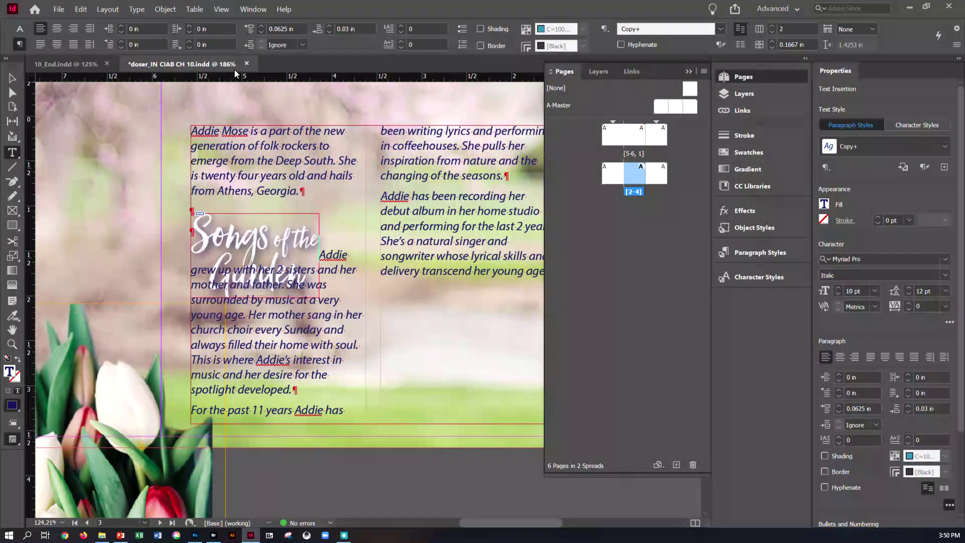
shift+click(260, 26)
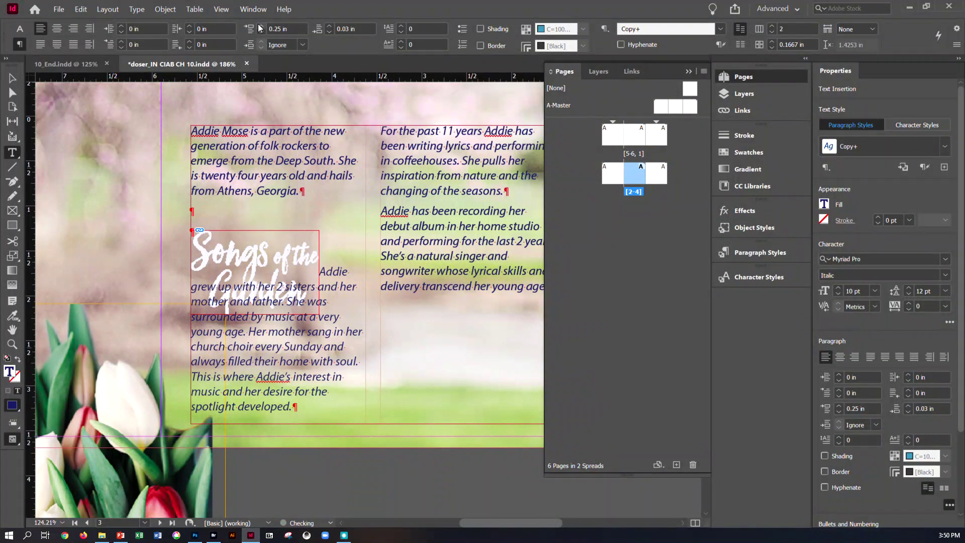
shift+click(260, 26)
shift+click(260, 26)
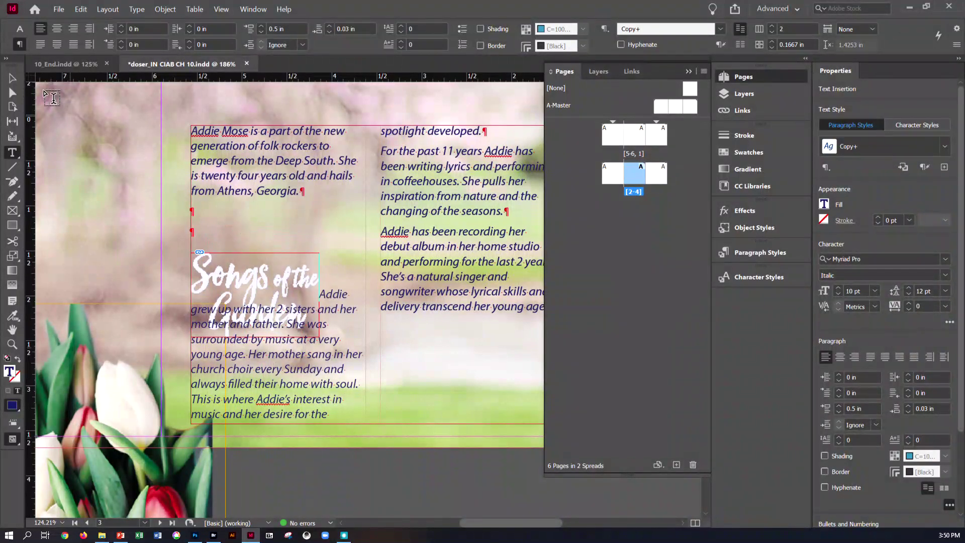
Move the title graphic up to Y 0.9553 in, just below the first biography paragraph, and save the document
click(14, 79)
drag(224, 277, 290, 251)
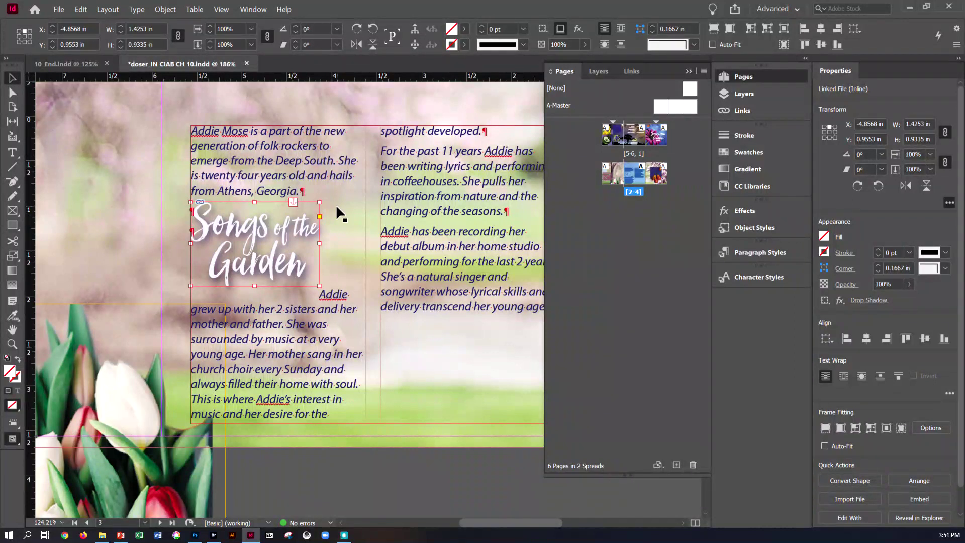
key(ctrl+s)
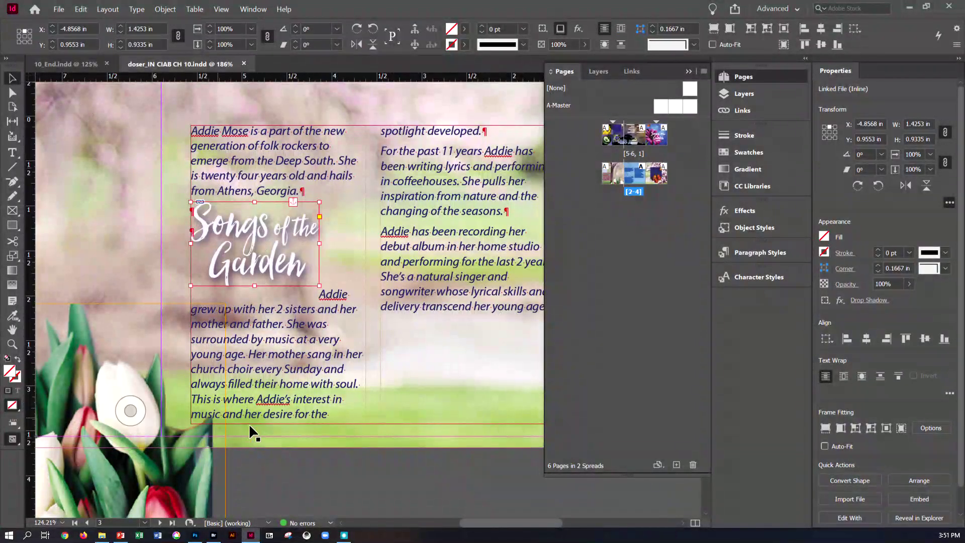
click(320, 486)
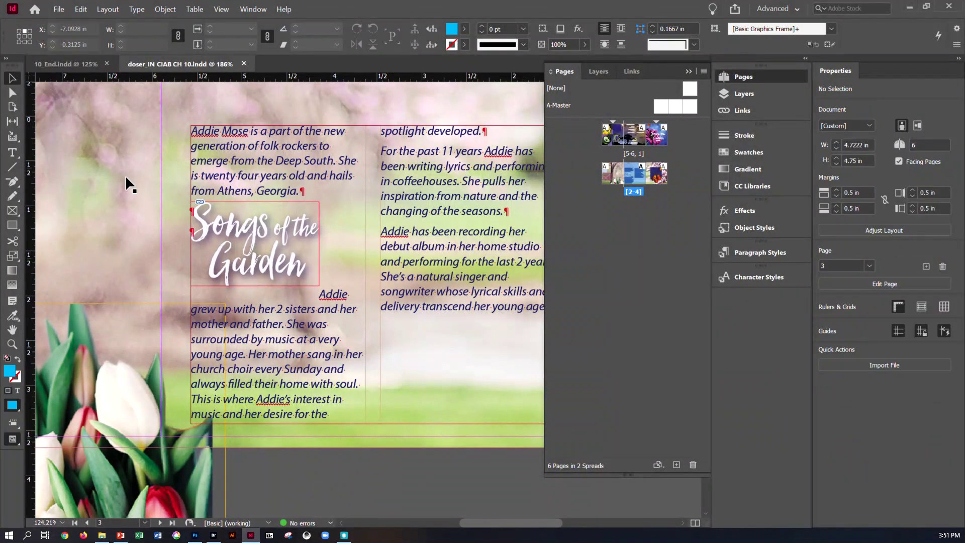
Show the Text Wrap options for the anchored "Songs of the Garden" title graphic
click(209, 221)
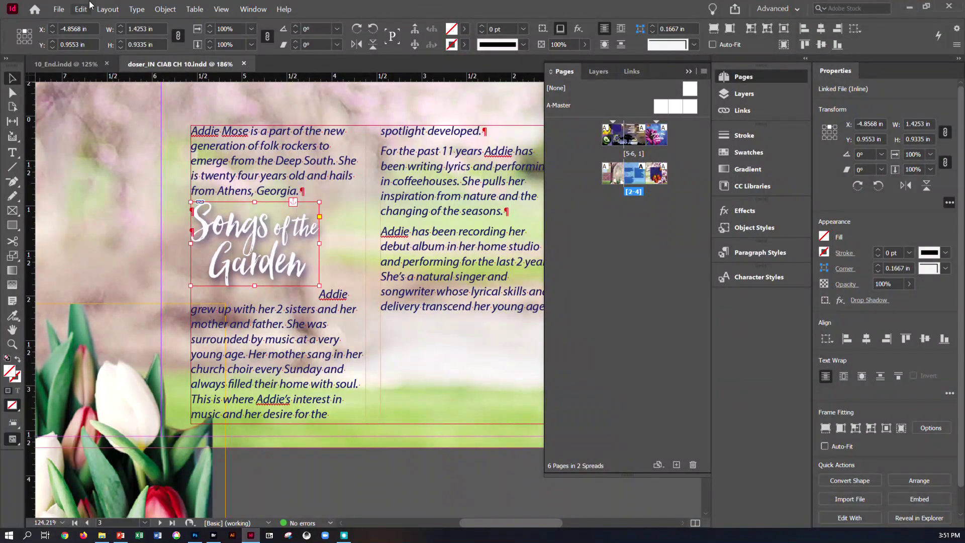
click(251, 10)
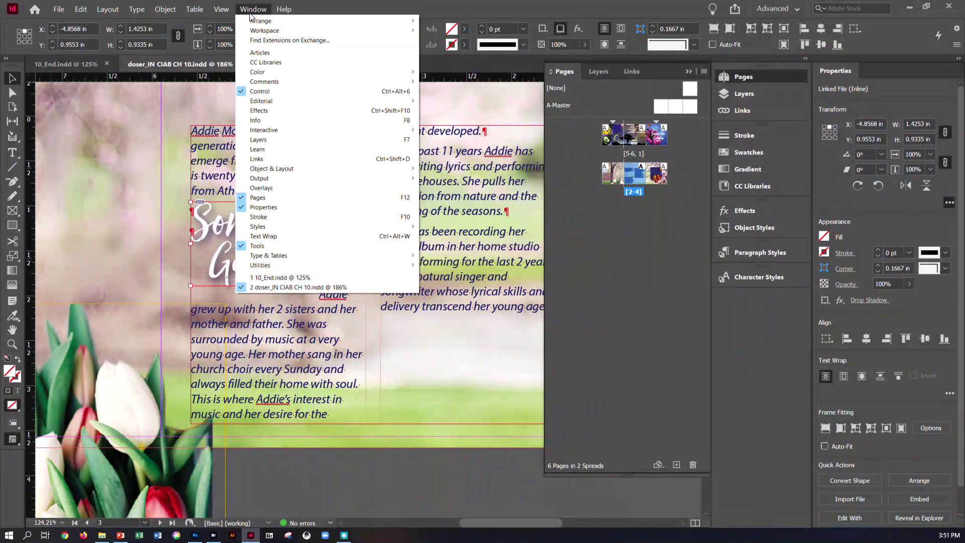
click(289, 237)
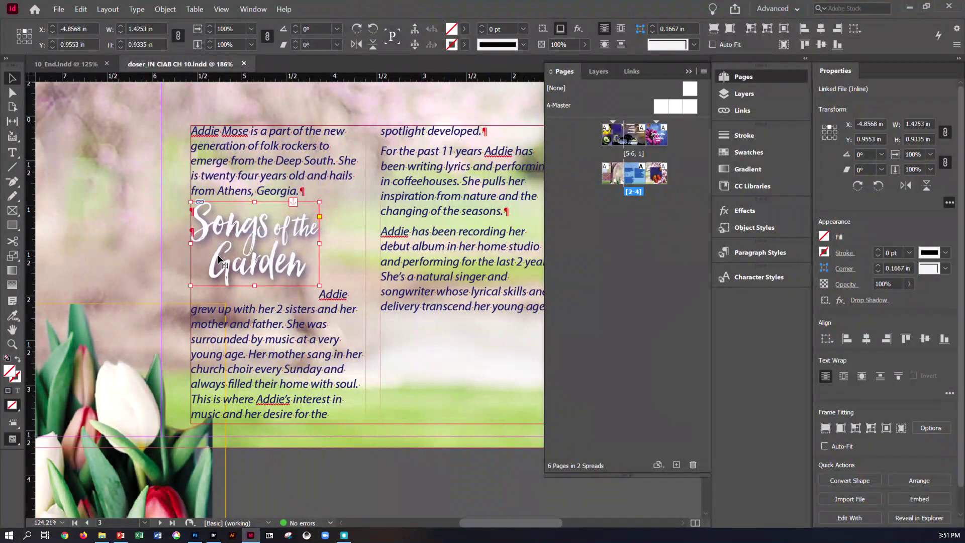
drag(227, 271, 600, 286)
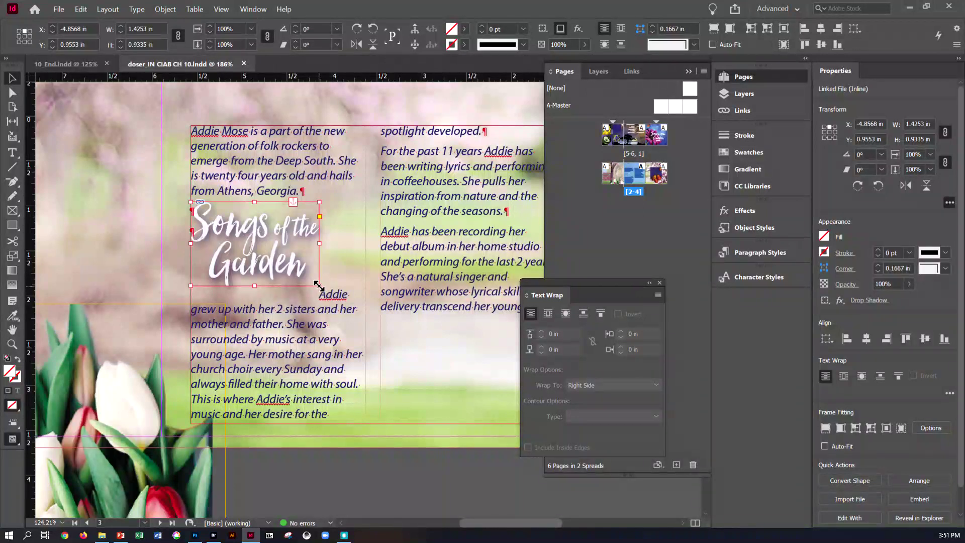
Try enlarging only the title graphic's frame, and undo each attempt
drag(318, 285, 409, 345)
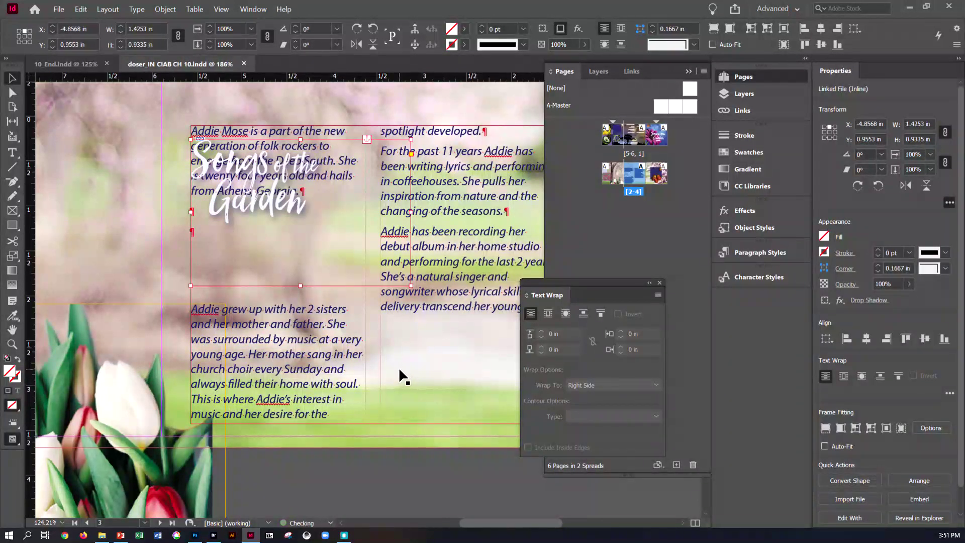
key(ctrl+z)
drag(319, 285, 414, 366)
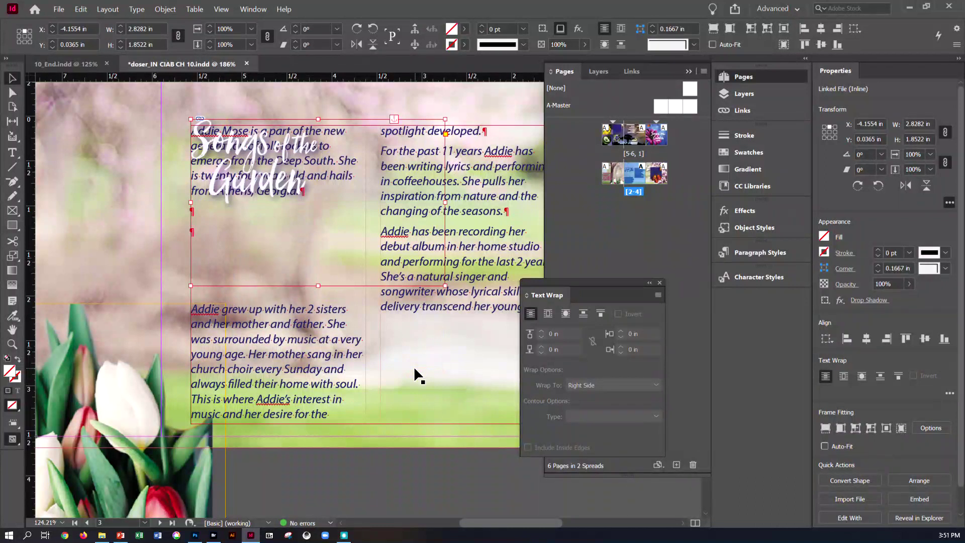
key(ctrl+z)
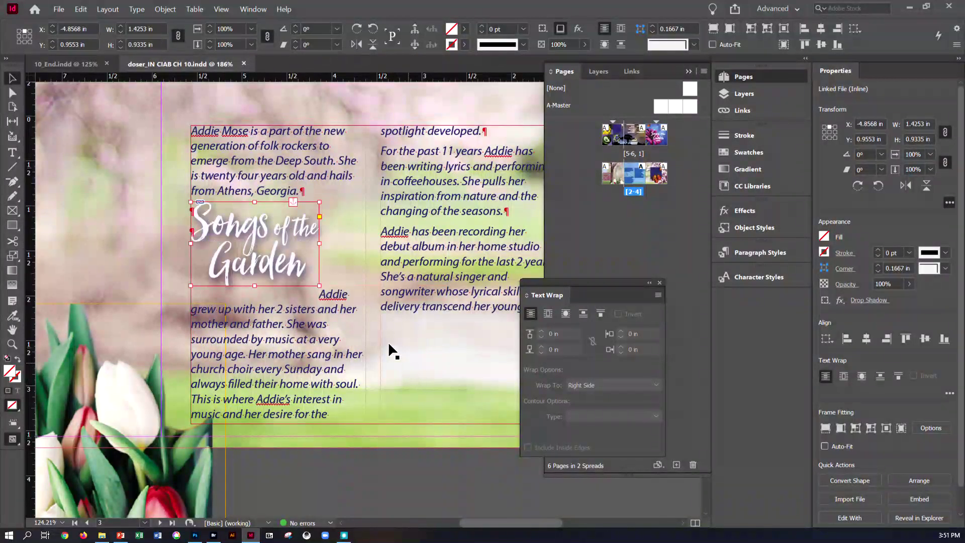
Scale the title graphic with its frame to 2.644 in wide and wrap the text around its object shape
drag(317, 286, 393, 357)
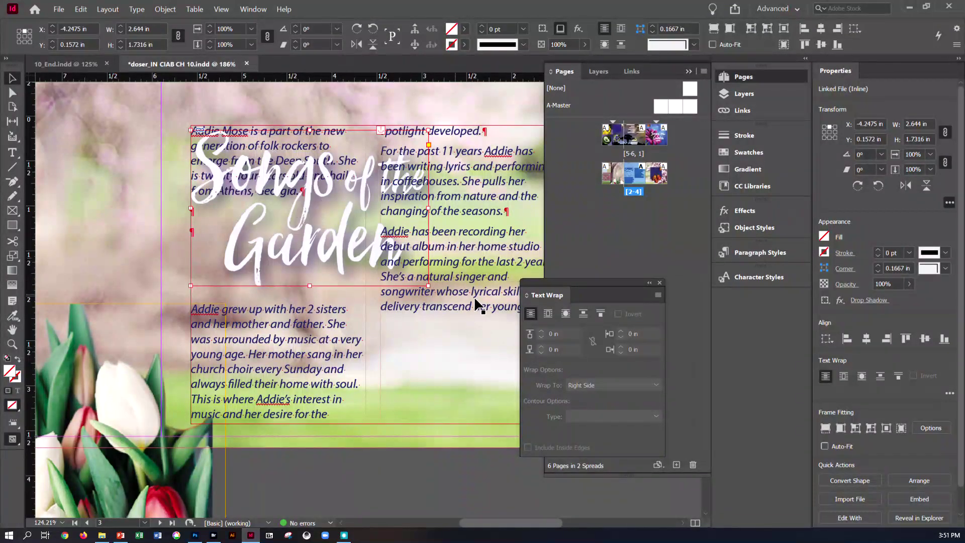
click(565, 316)
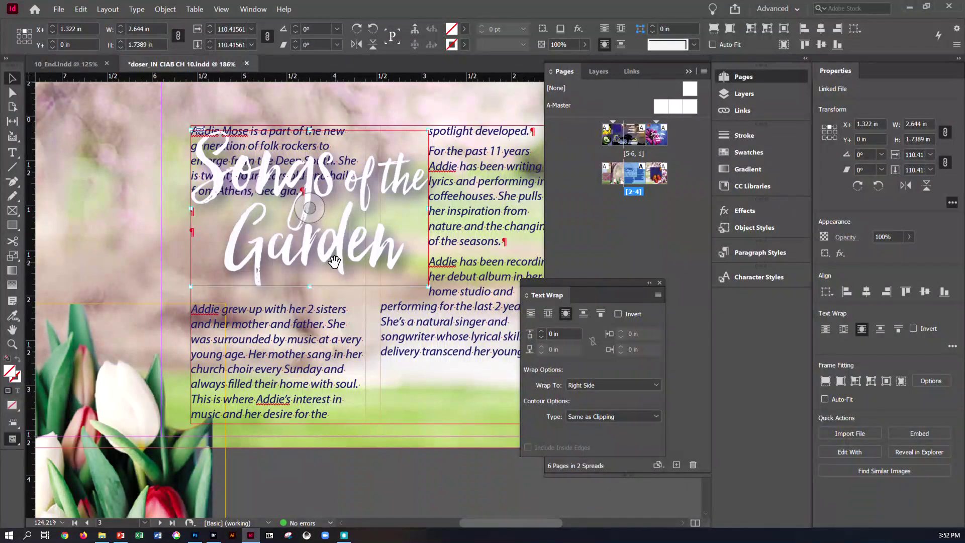
Set the contour type of the title graphic's text wrap to Detect Edges
click(336, 208)
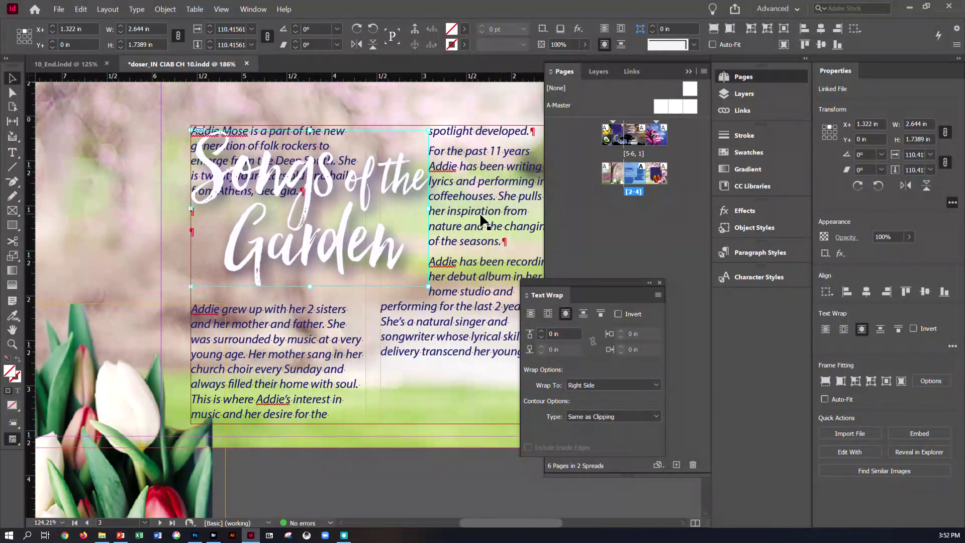
click(591, 417)
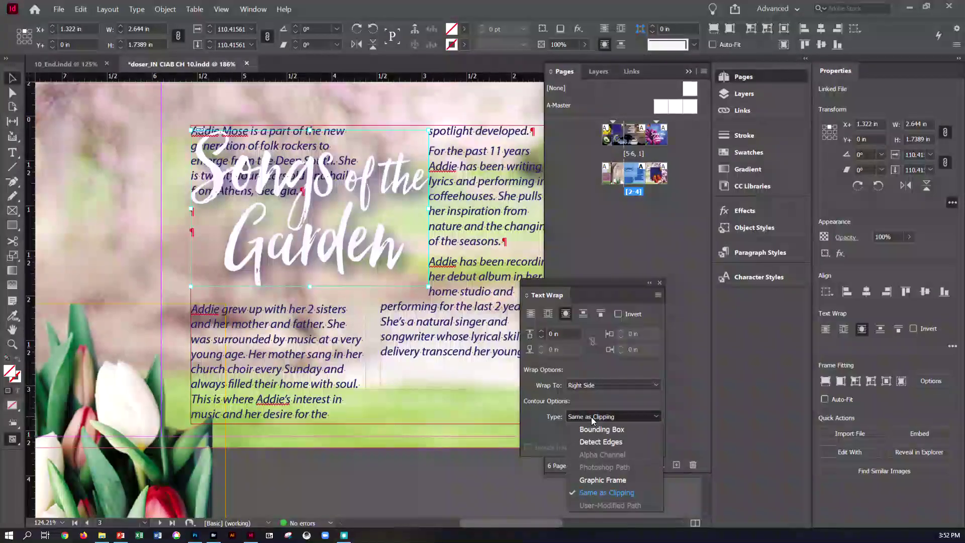
click(592, 442)
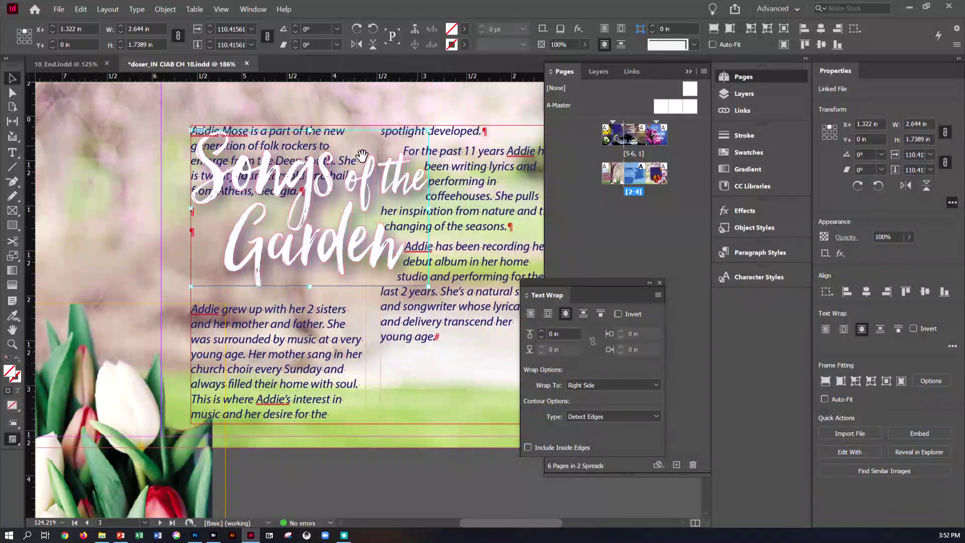
Move the title graphic together with its frame down to Y 0.5392 in within the biography text
drag(277, 174, 279, 226)
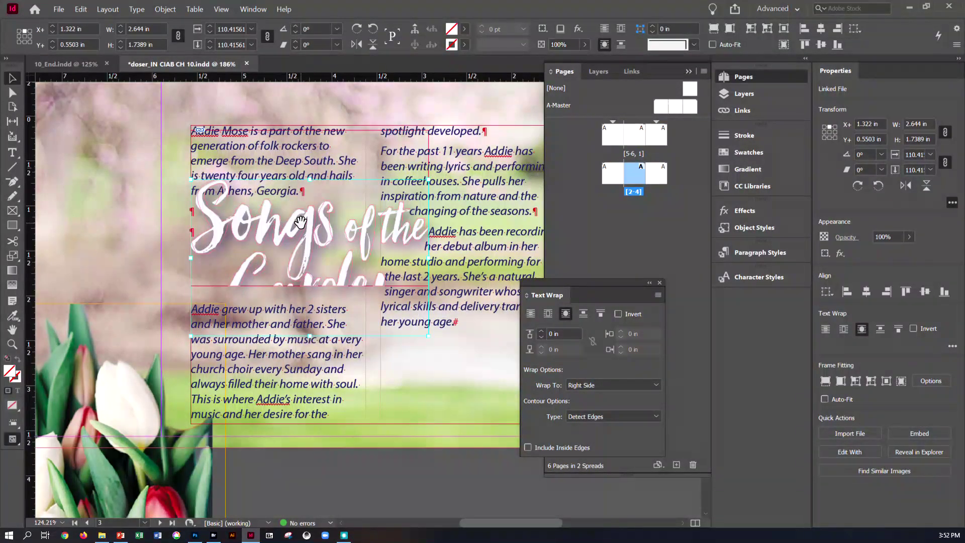
key(ctrl+z)
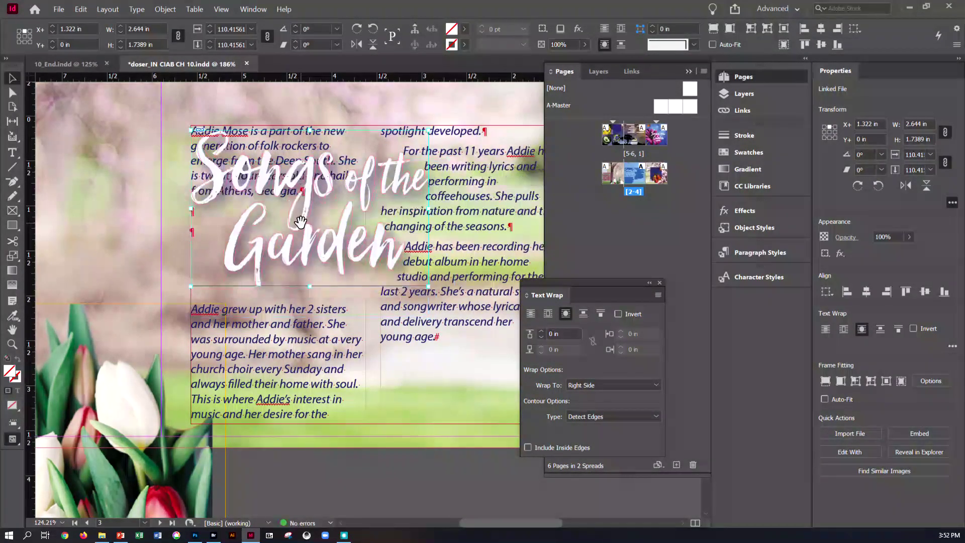
click(179, 146)
click(210, 162)
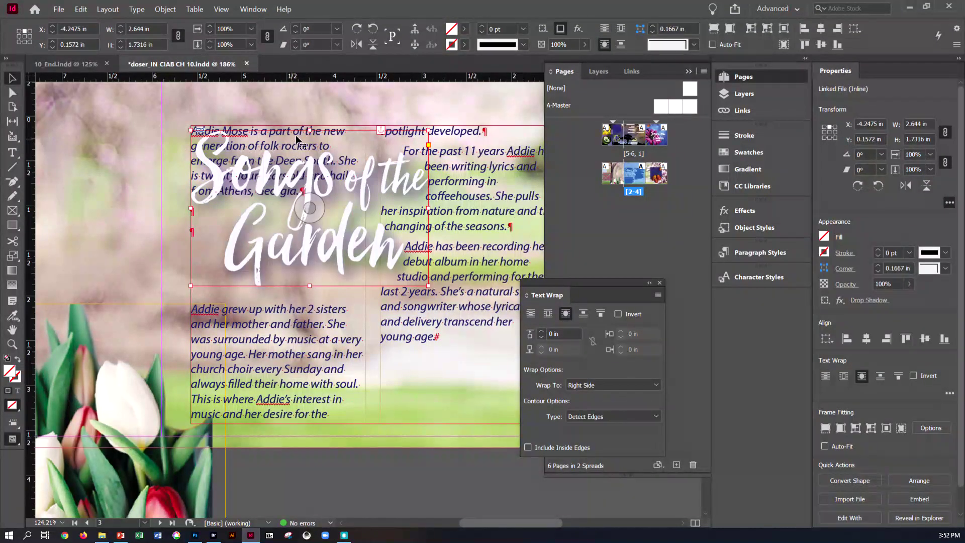
drag(303, 130, 300, 167)
Add two empty paragraphs between the first biography paragraph and the title graphic to push the graphic further down
click(304, 146)
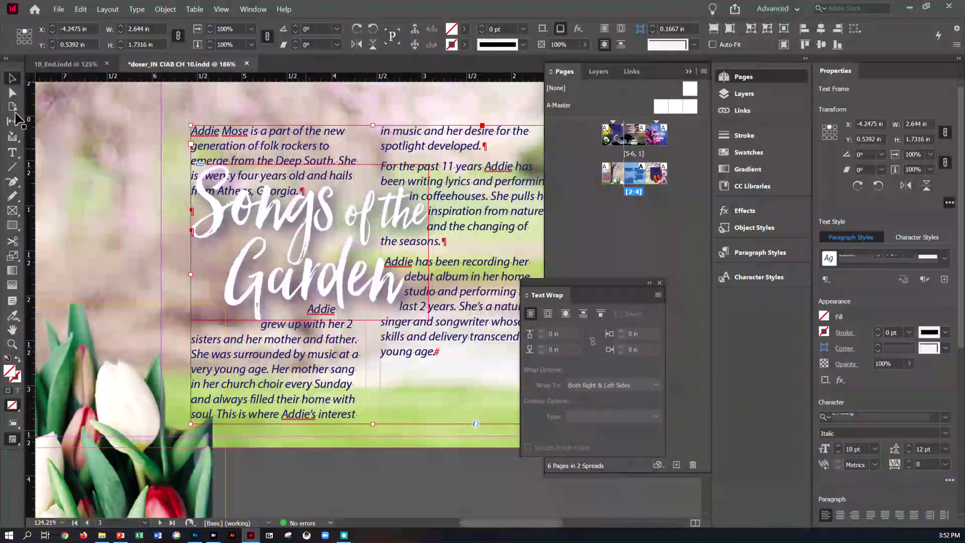
key(t)
click(317, 155)
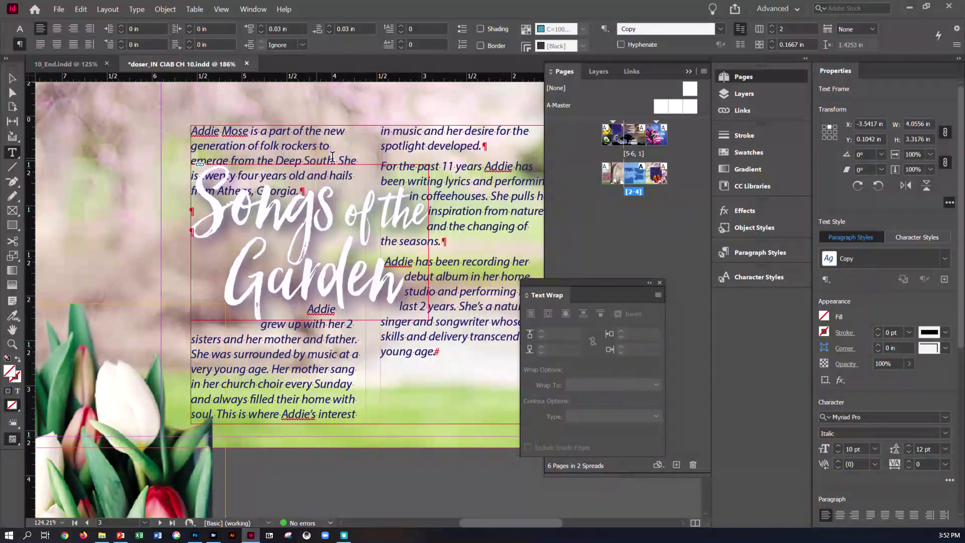
click(337, 151)
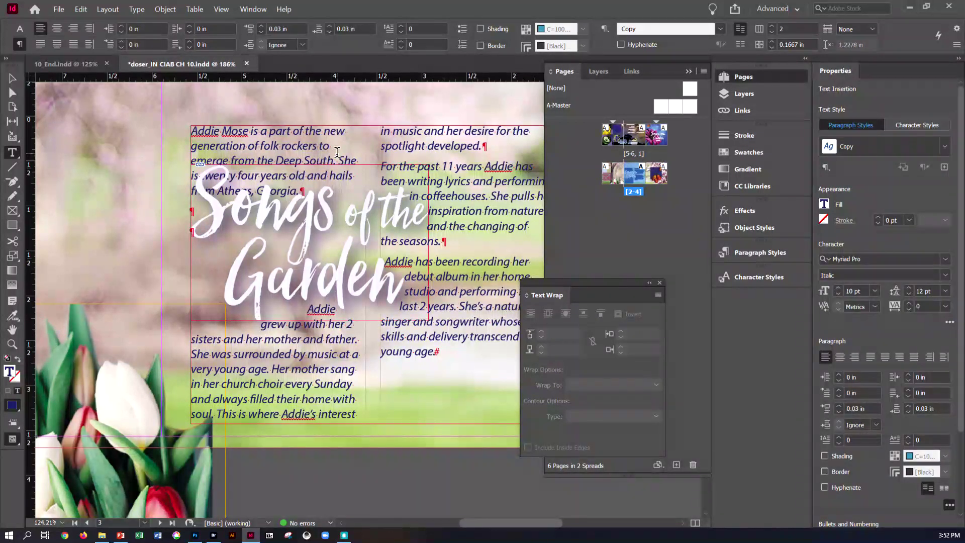
key(Return)
key(Return)
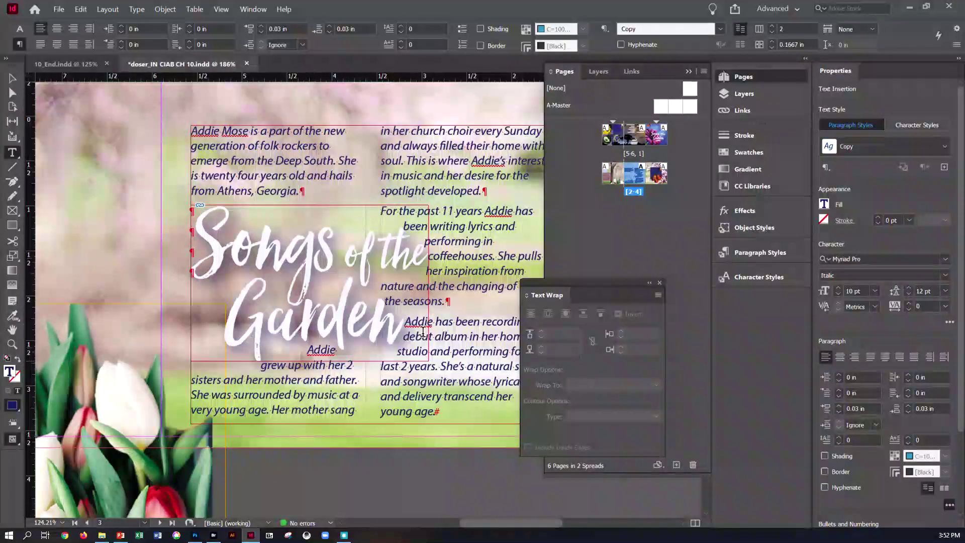
Set the title graphic's text wrap to Largest Area with a wrap offset of 0.125 in
click(10, 77)
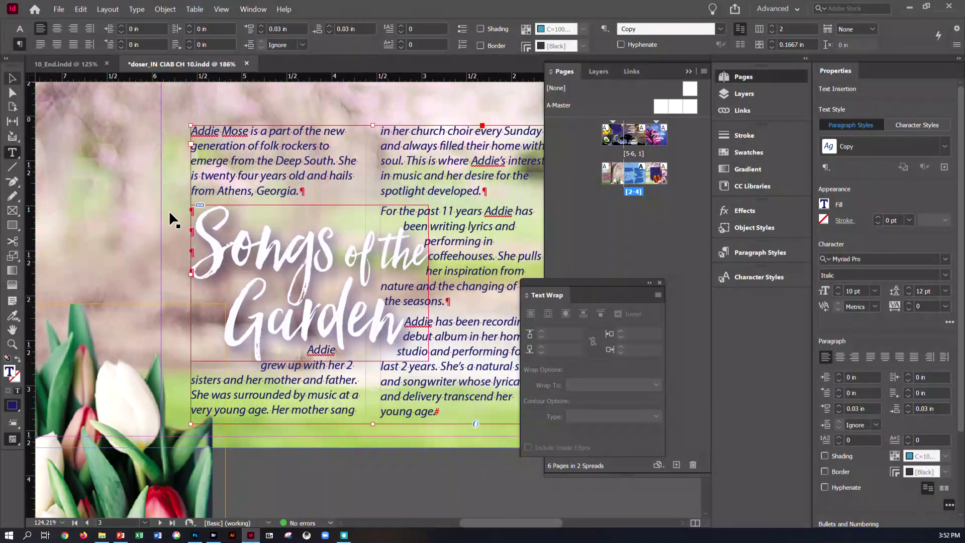
click(204, 244)
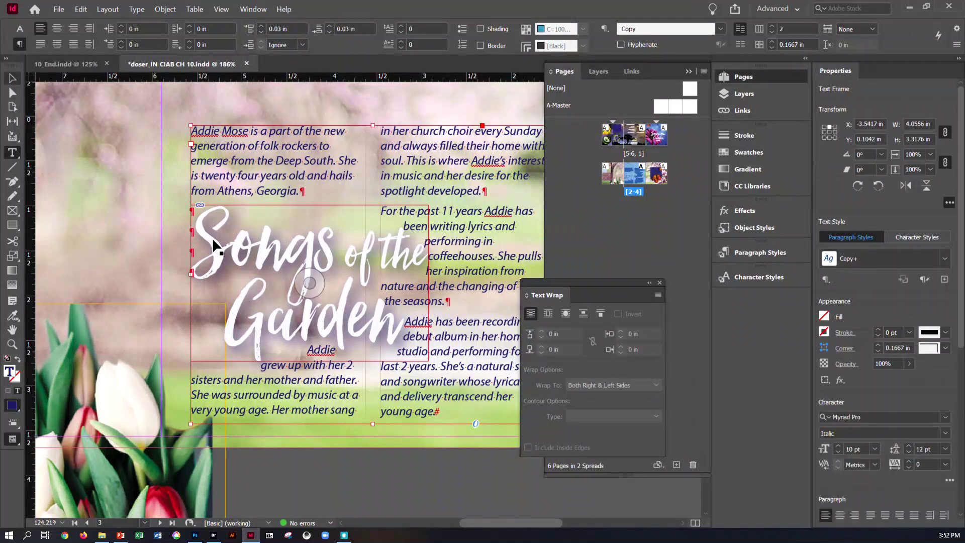
click(588, 385)
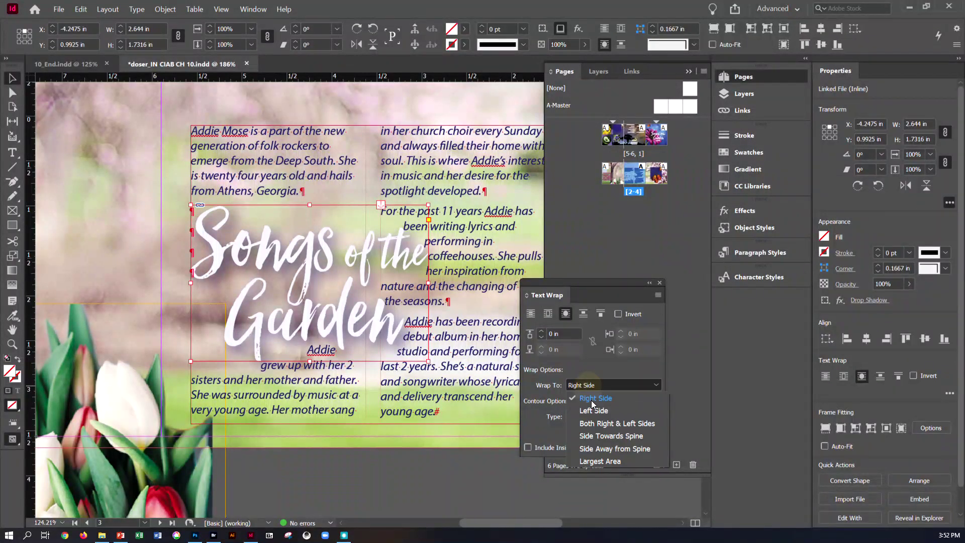
click(599, 462)
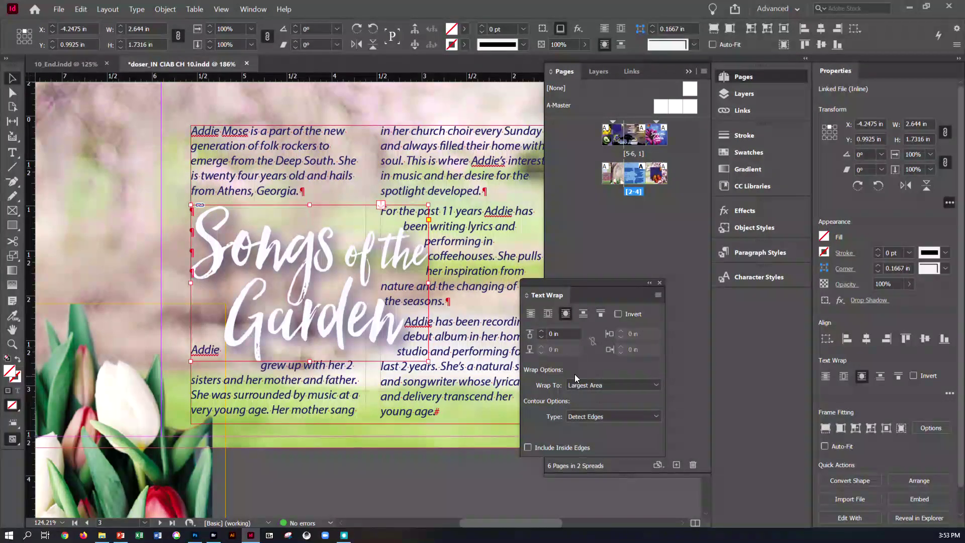
click(539, 334)
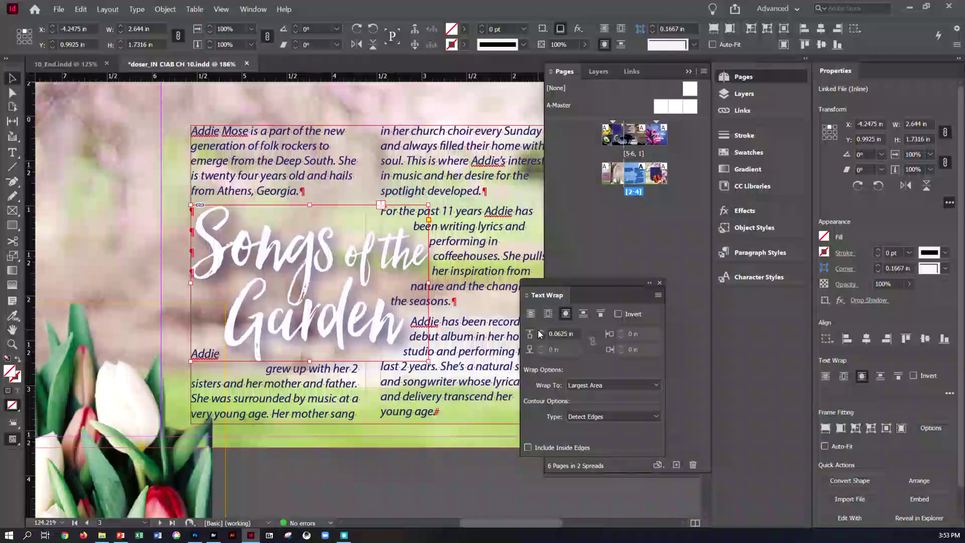
click(539, 333)
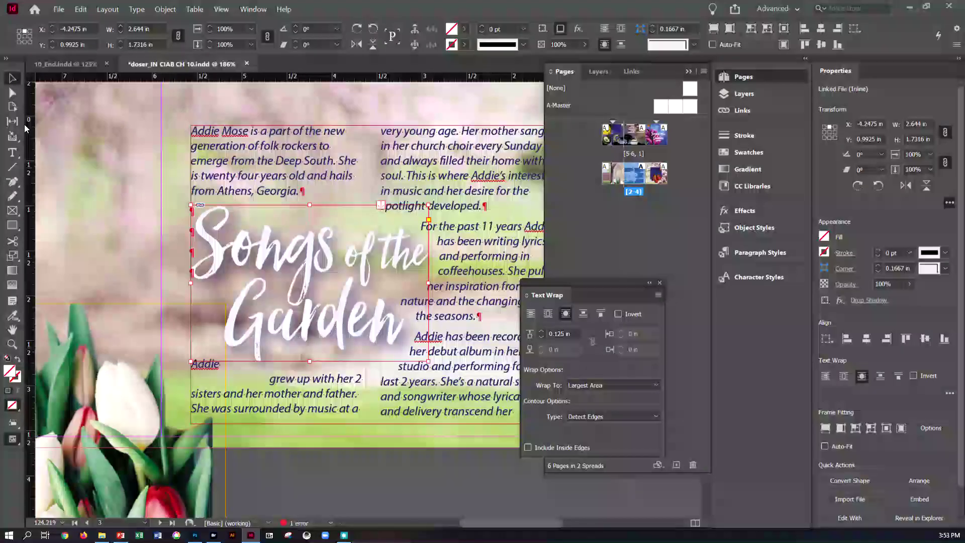
Pull a wrap boundary point above the end of "Garden" inward to X -3.3028 in, Y 2.1475 in
click(12, 95)
click(284, 331)
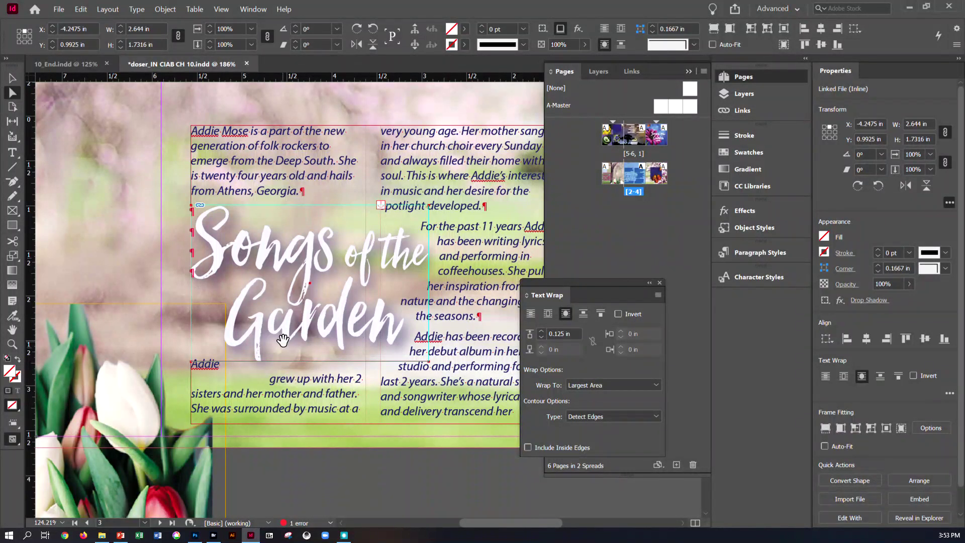
click(285, 325)
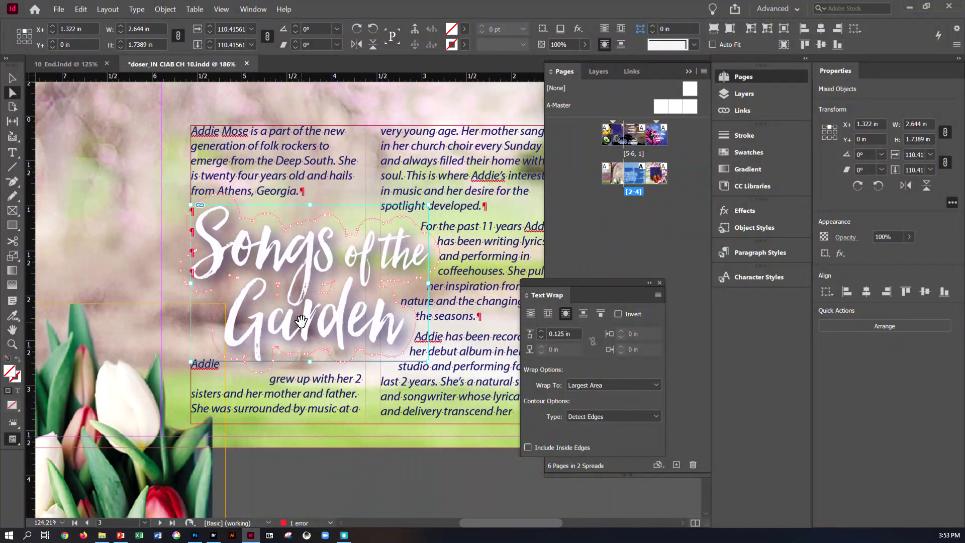
key(ctrl+equal)
key(ctrl+equal)
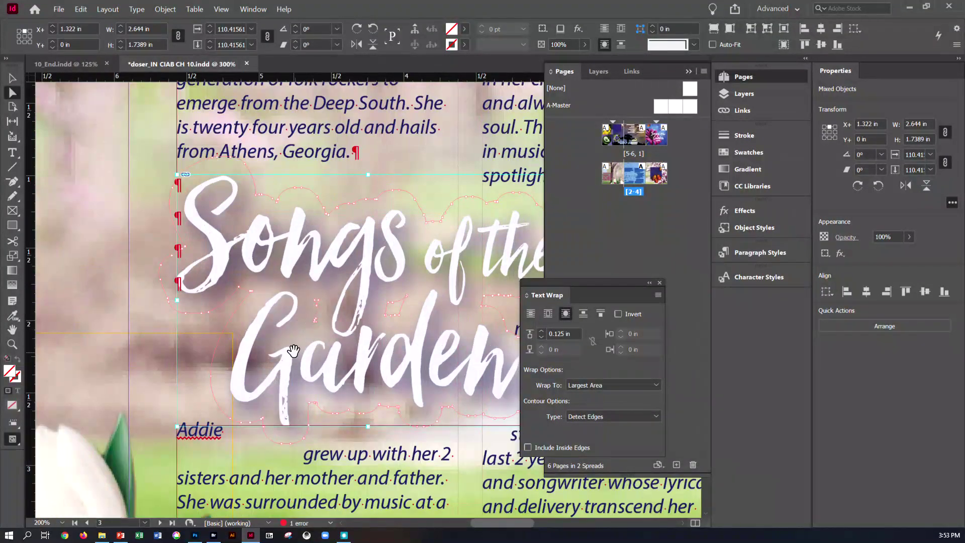
drag(378, 349, 236, 319)
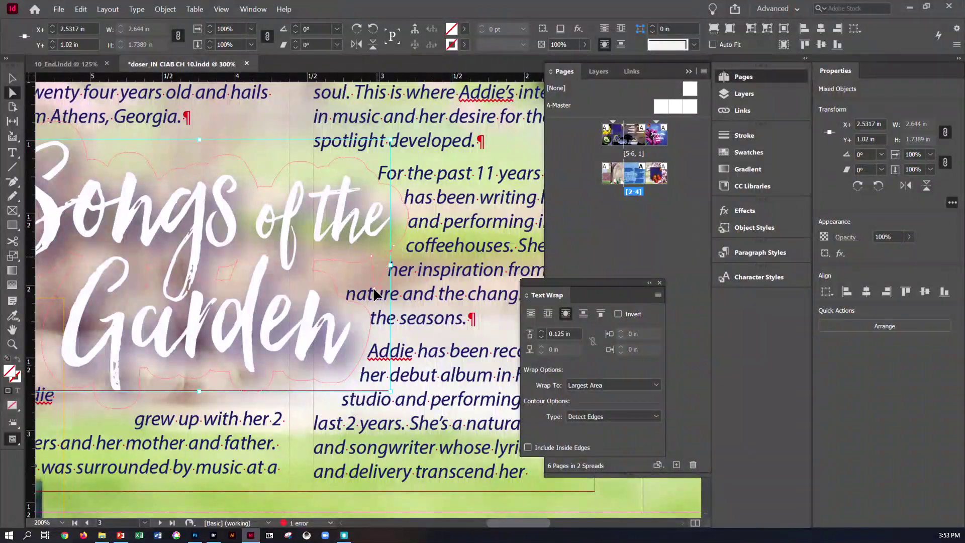
drag(373, 287, 337, 306)
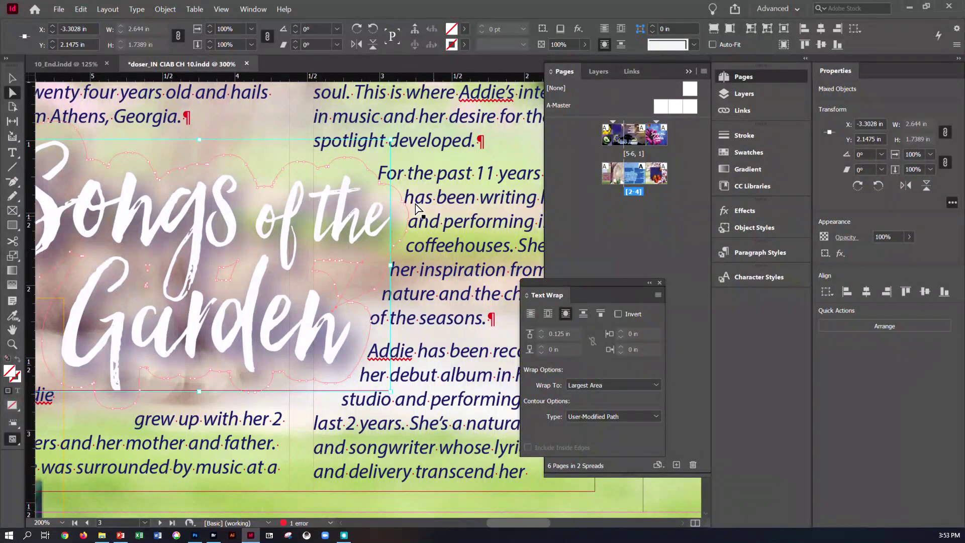
Delete the wrap boundary's anchor points below the "G" of "Garden" that push the text line to the right
click(16, 184)
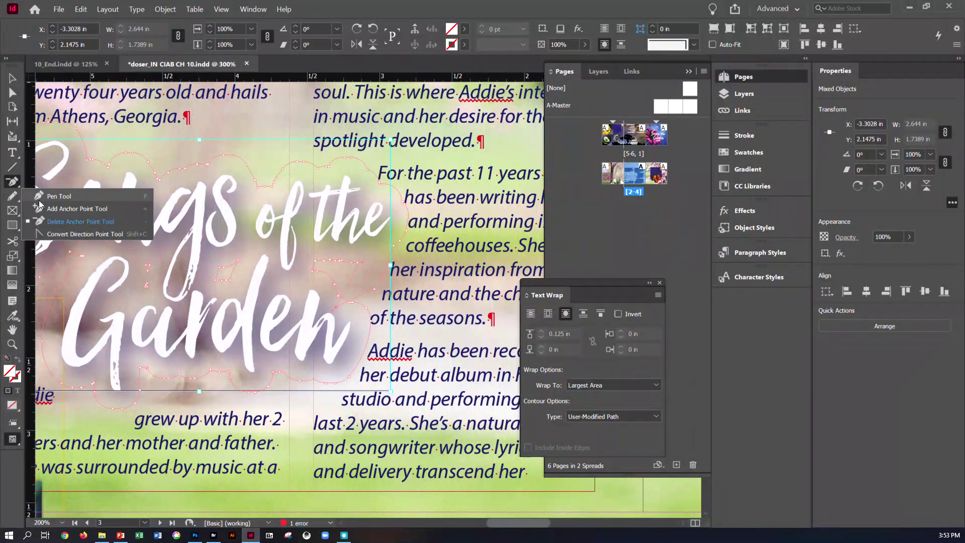
click(43, 220)
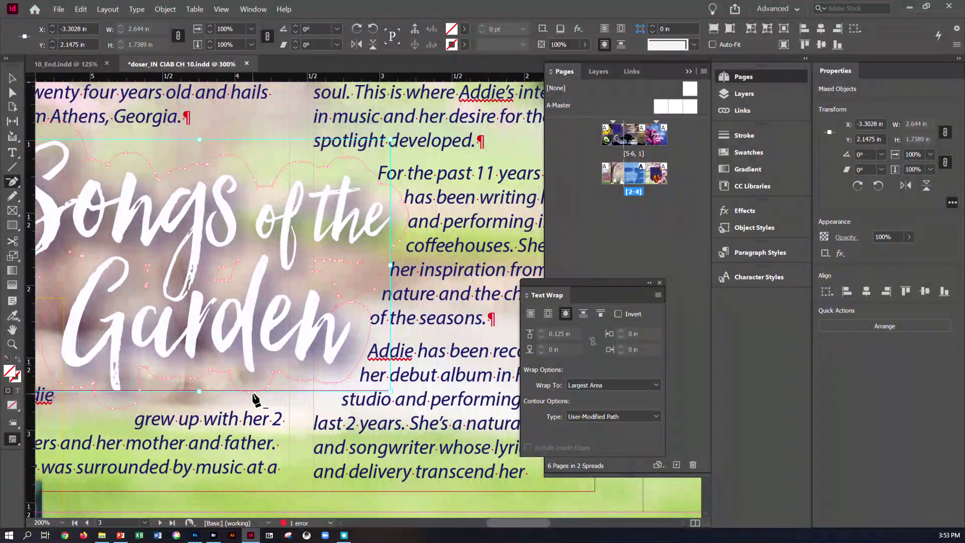
click(248, 399)
drag(507, 523, 482, 518)
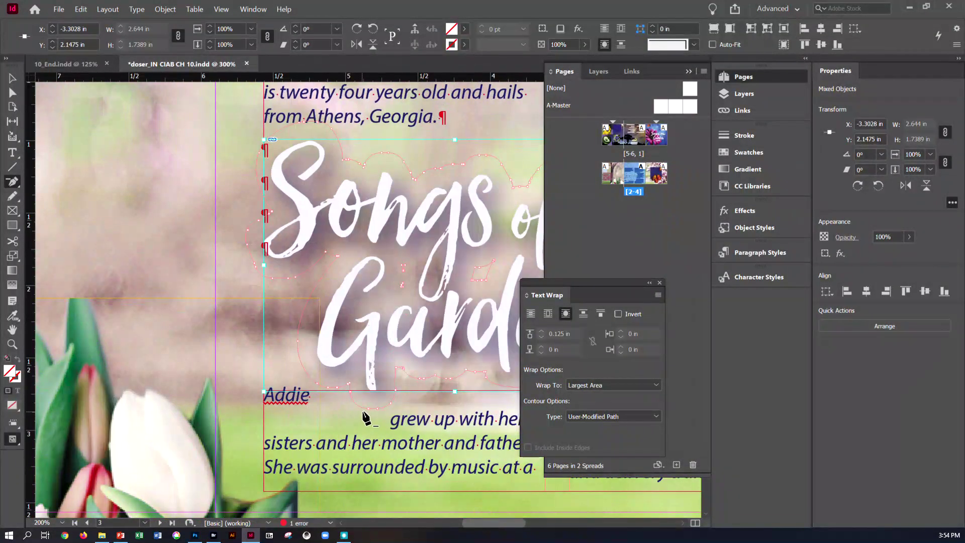
click(382, 413)
click(389, 409)
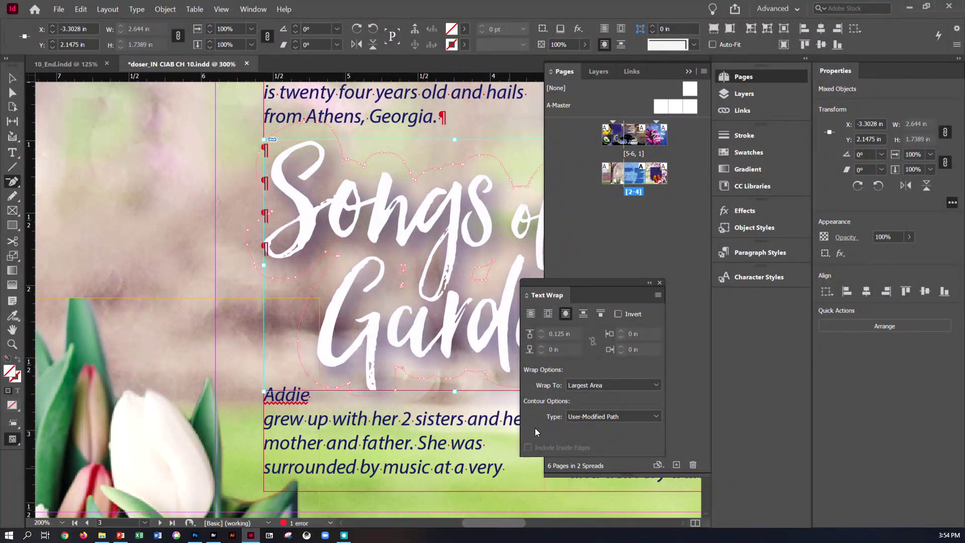
Adjust a wrap boundary point above the word "the" to X -2.8678 in, Y 1.1875 in
drag(609, 276, 671, 287)
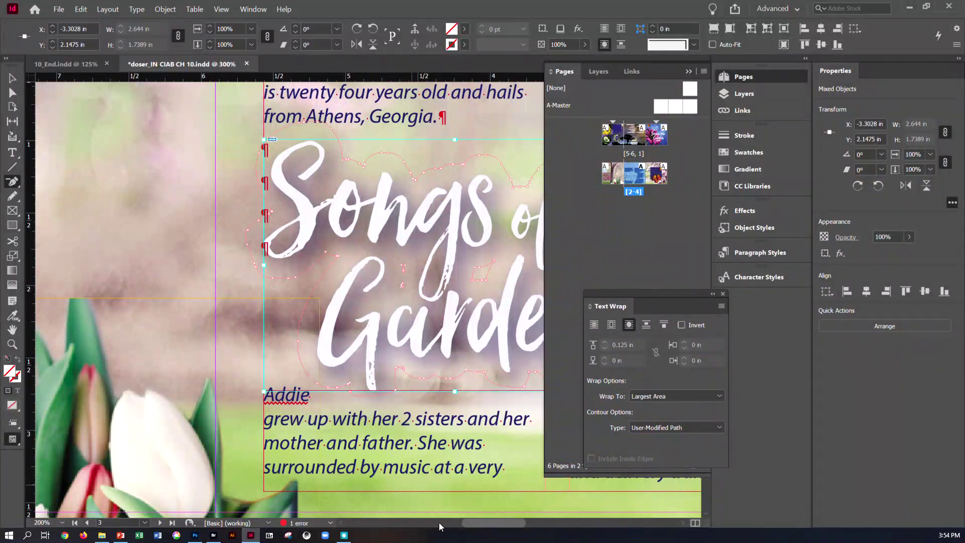
mouse_move(489, 524)
mouse_down()
mouse_move(520, 521)
mouse_move(507, 521)
mouse_up()
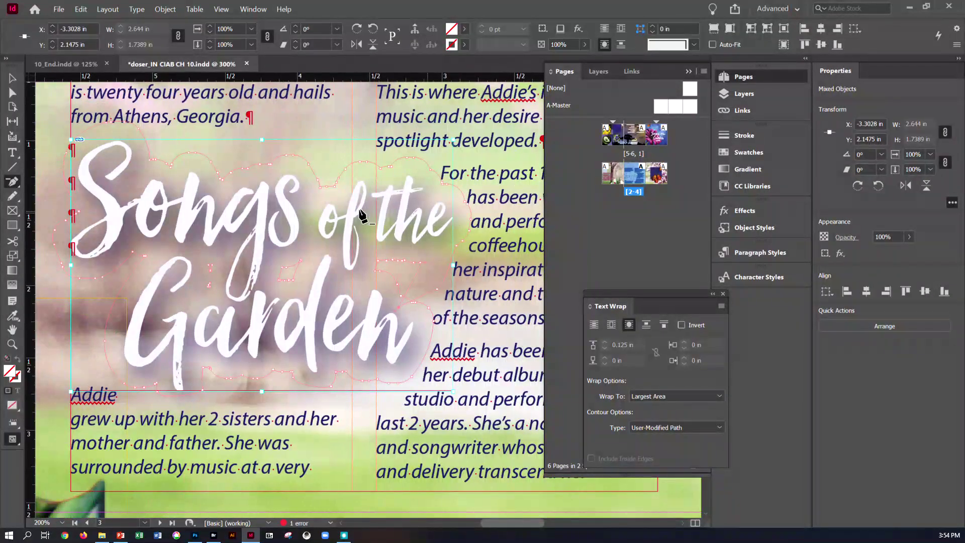
key(a)
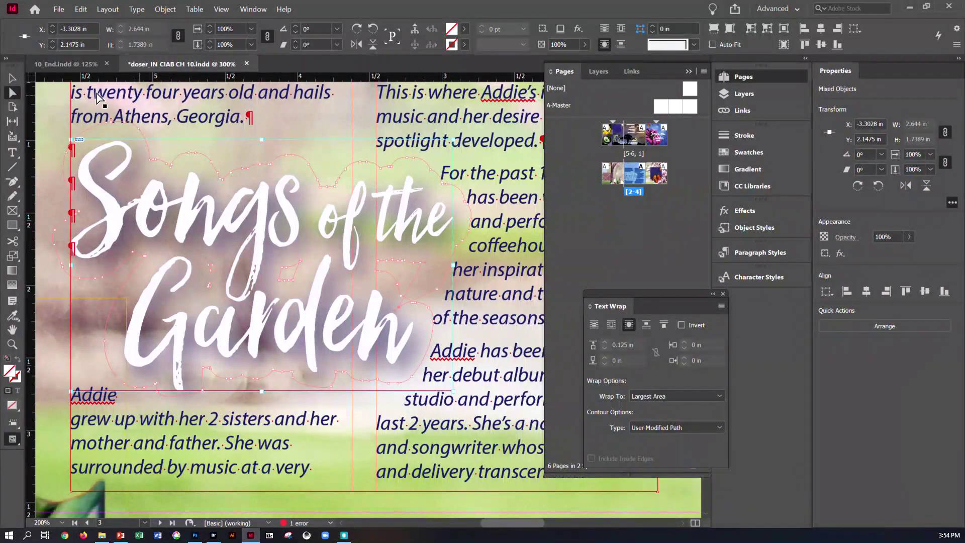
mouse_move(453, 180)
mouse_down()
mouse_move(457, 170)
mouse_move(447, 183)
mouse_up()
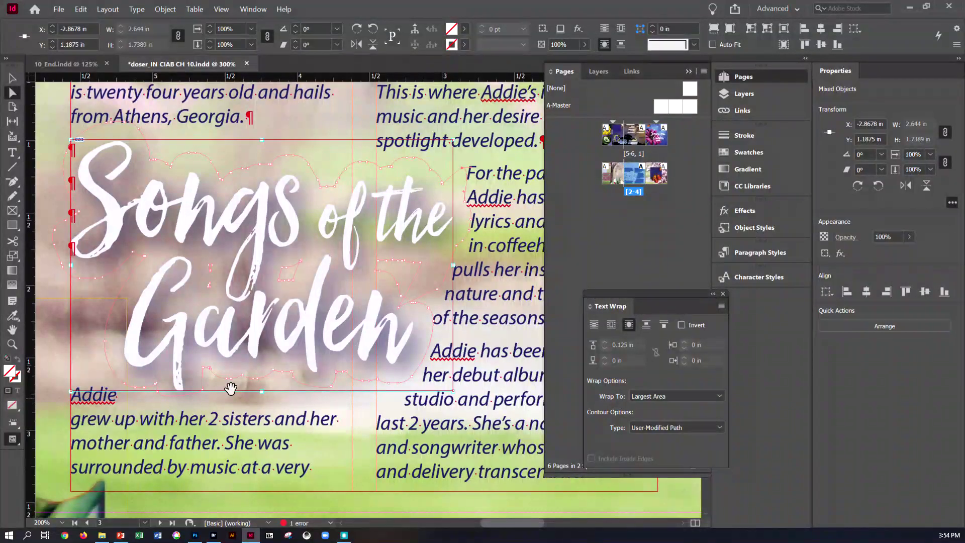
Reset the title graphic's wrap contour to Detect Edges and set the wrap offset to 0.25 in
click(13, 79)
click(218, 260)
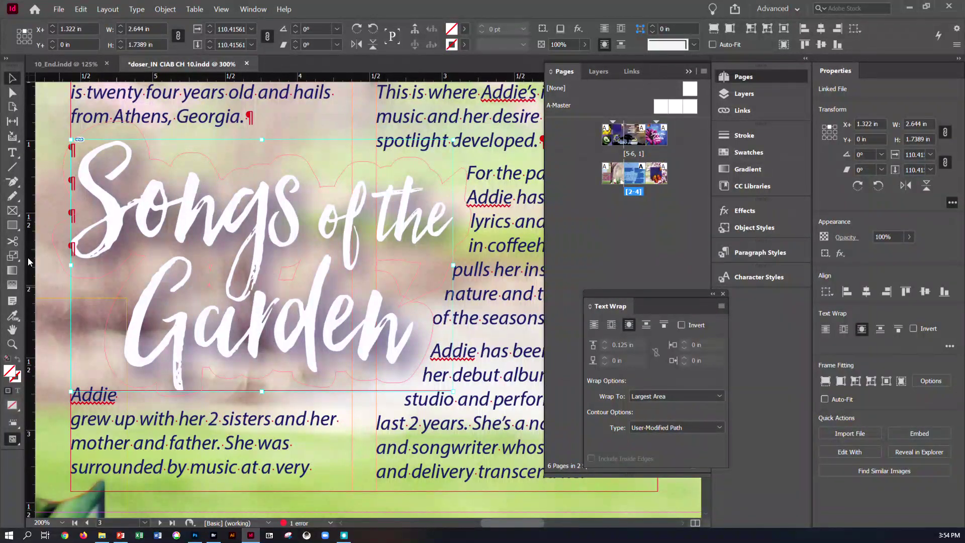
click(8, 83)
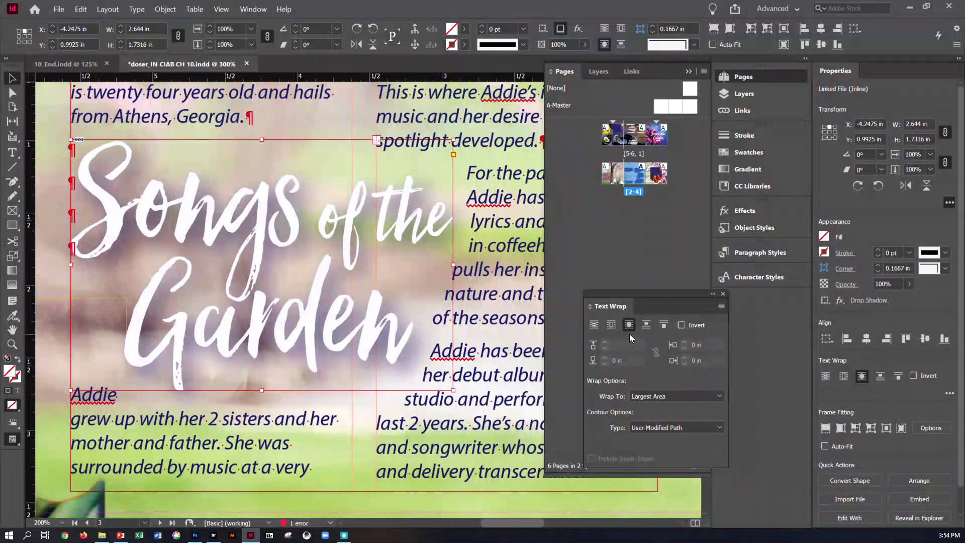
click(663, 427)
click(664, 452)
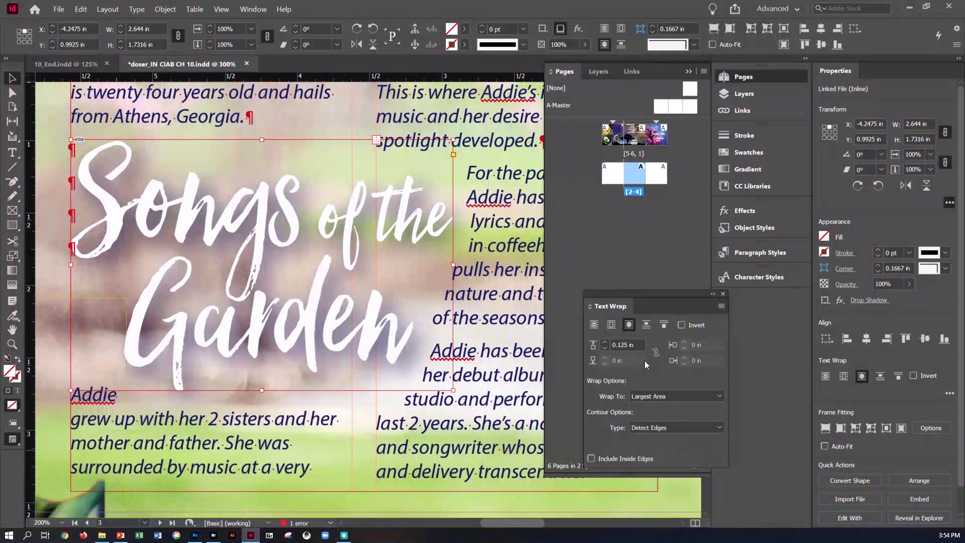
click(607, 343)
click(608, 343)
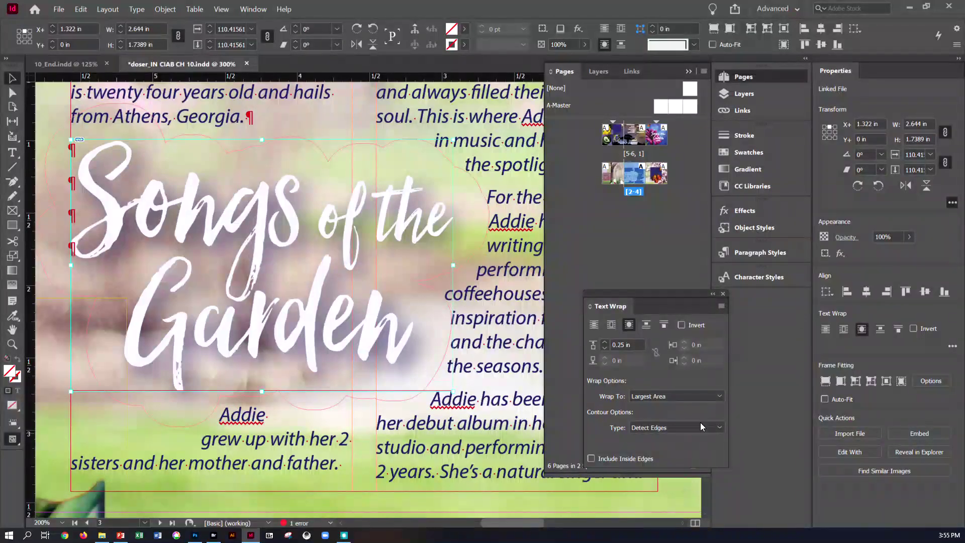
Remove wrap boundary anchor points below "Garden" with the Pen tool so the biography text moves up beneath the title
click(12, 93)
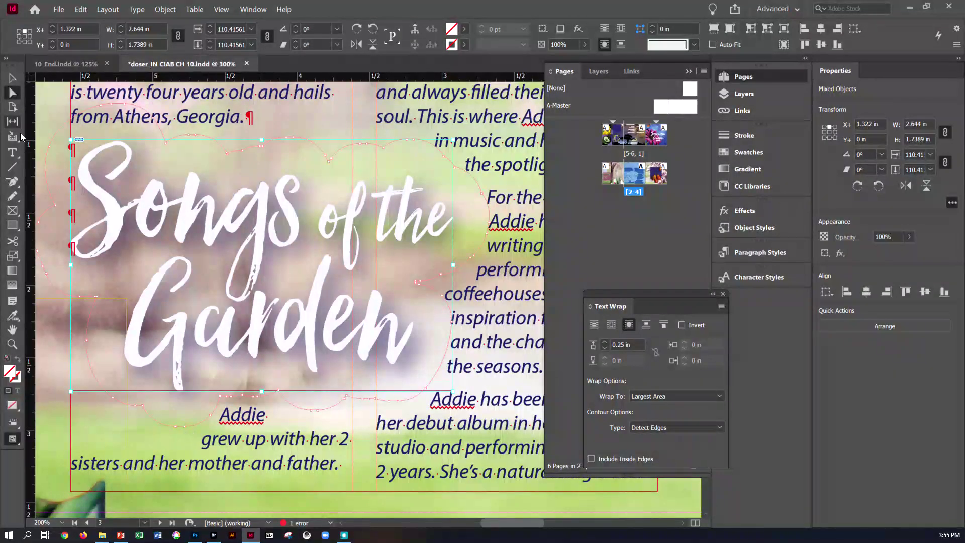
click(12, 180)
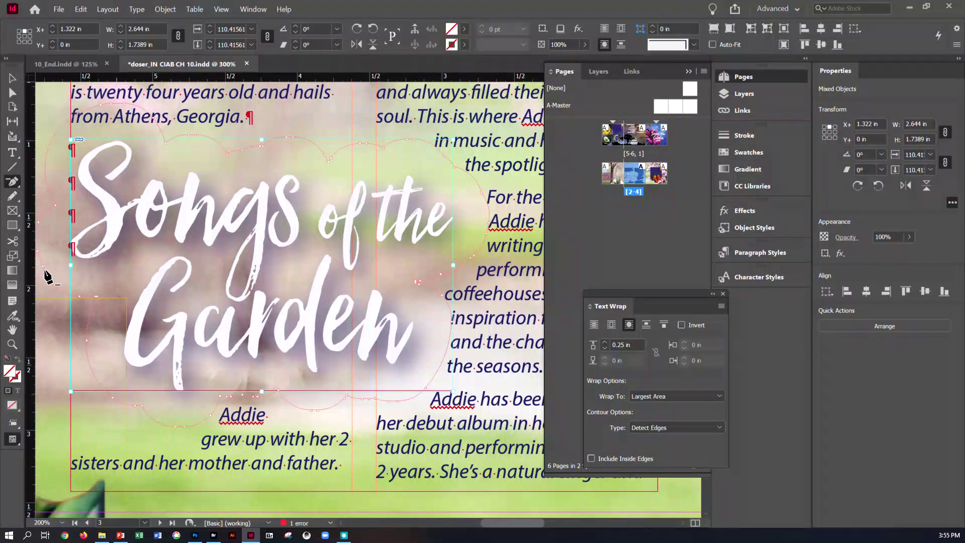
click(210, 420)
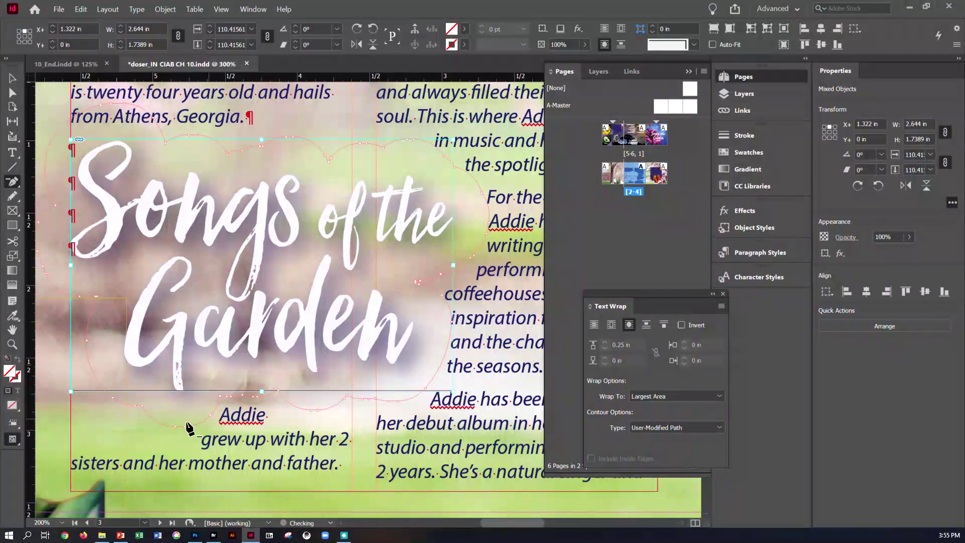
click(176, 429)
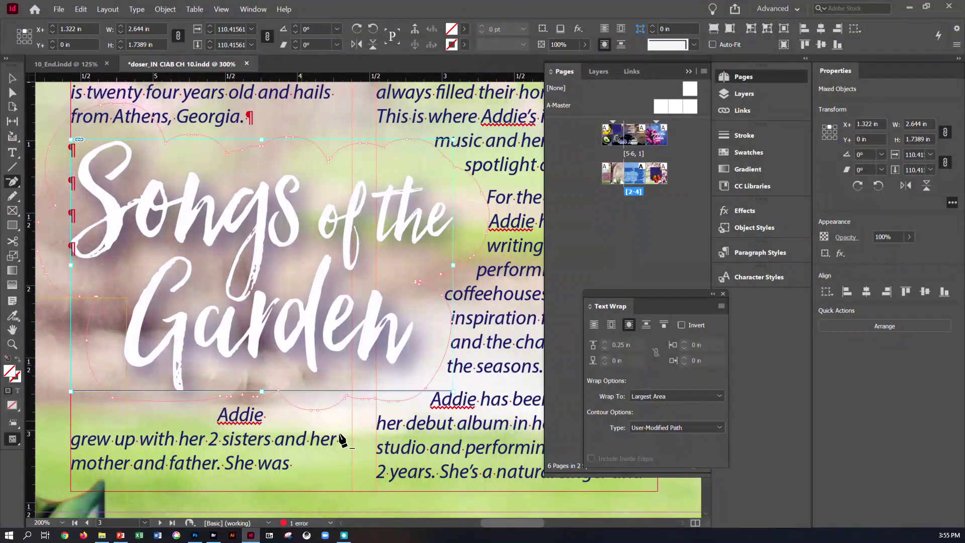
click(311, 411)
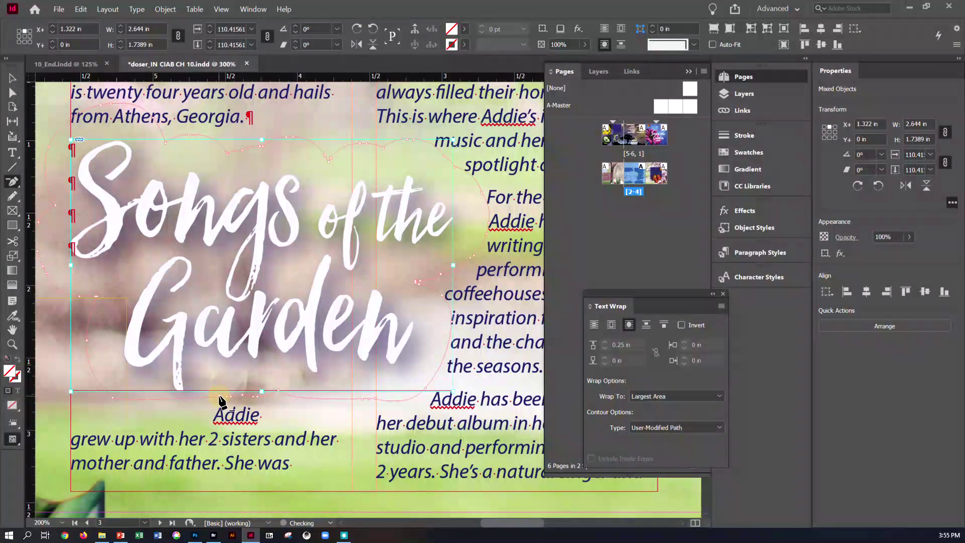
click(112, 402)
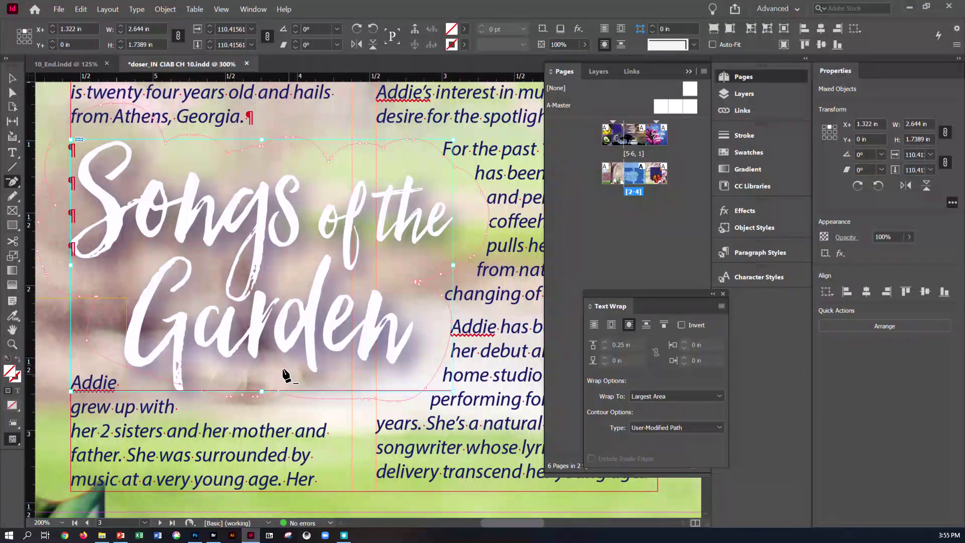
Save the booklet, deselect the title graphic and close the Text Wrap panel
key(ctrl+minus)
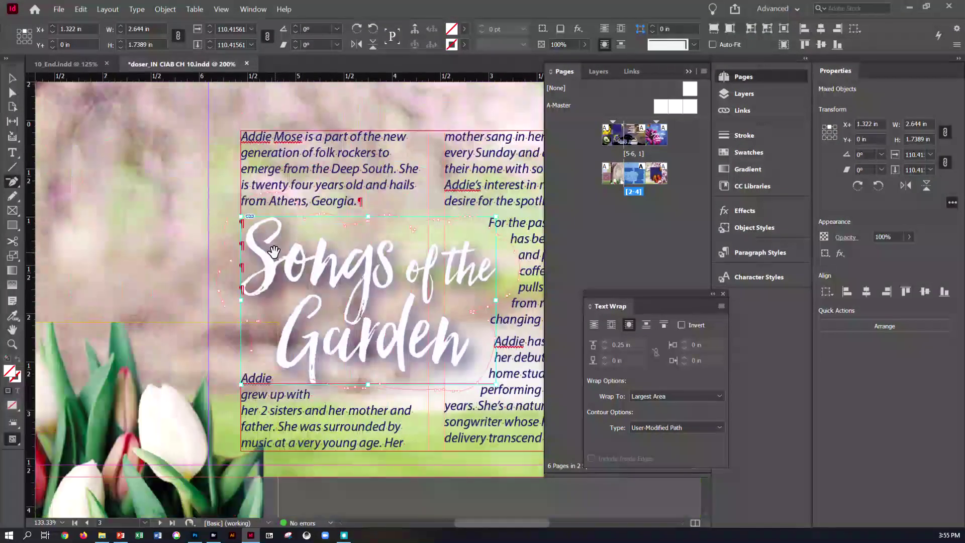
key(ctrl+minus)
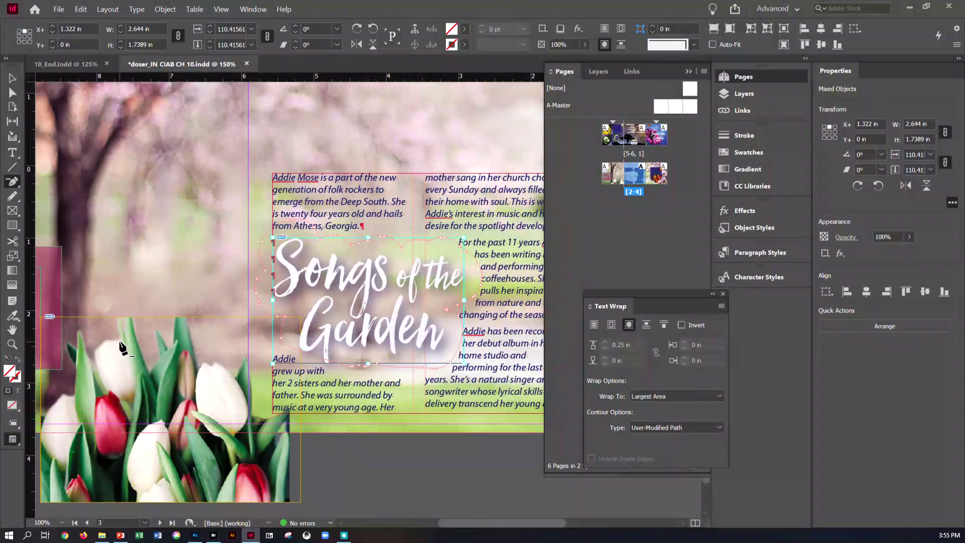
key(ctrl+s)
click(13, 79)
click(360, 461)
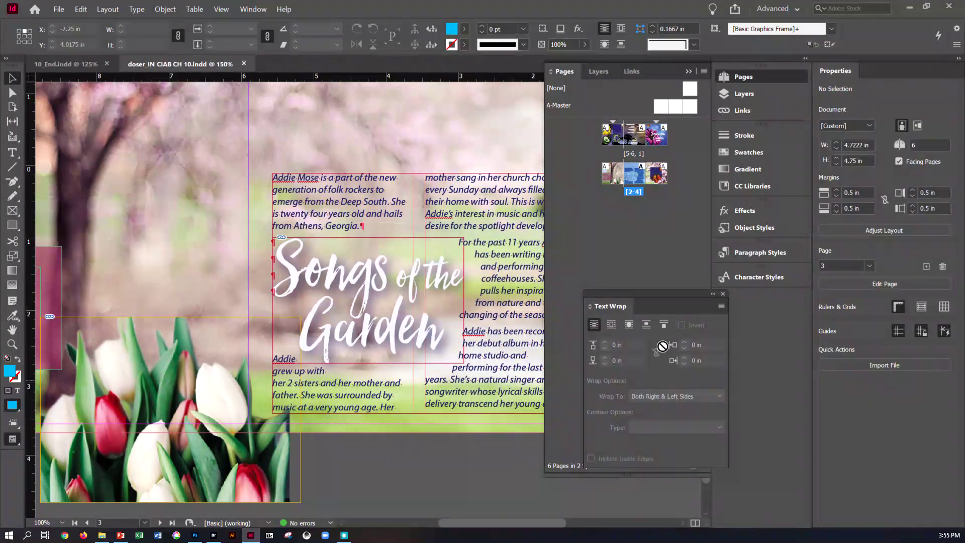
click(724, 294)
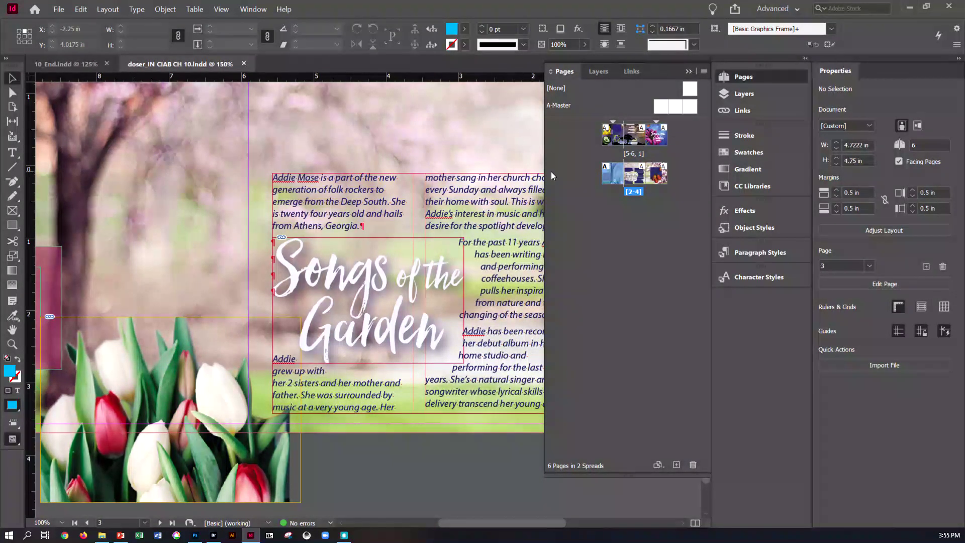
Fit the whole spread in the window and narrow the Pages panel to uncover more of the artwork
click(220, 9)
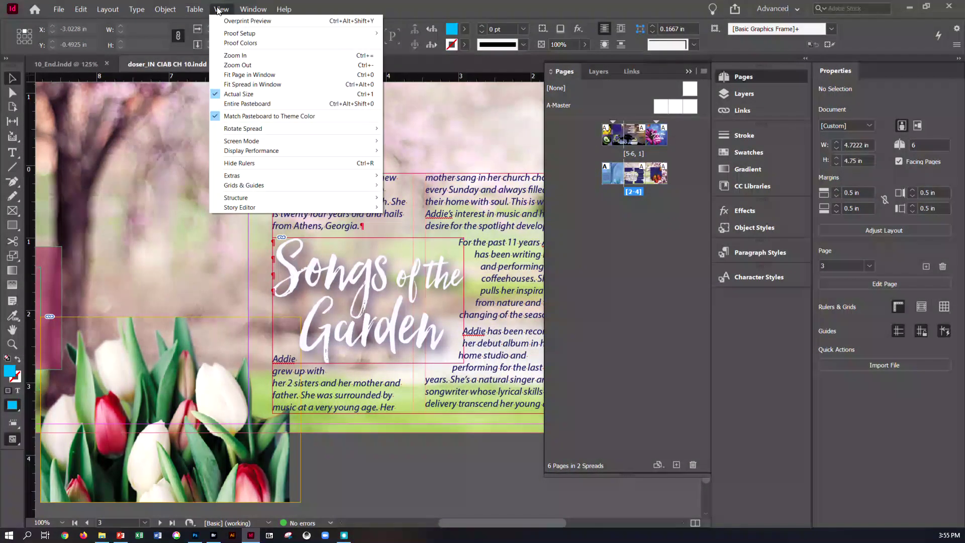
click(249, 84)
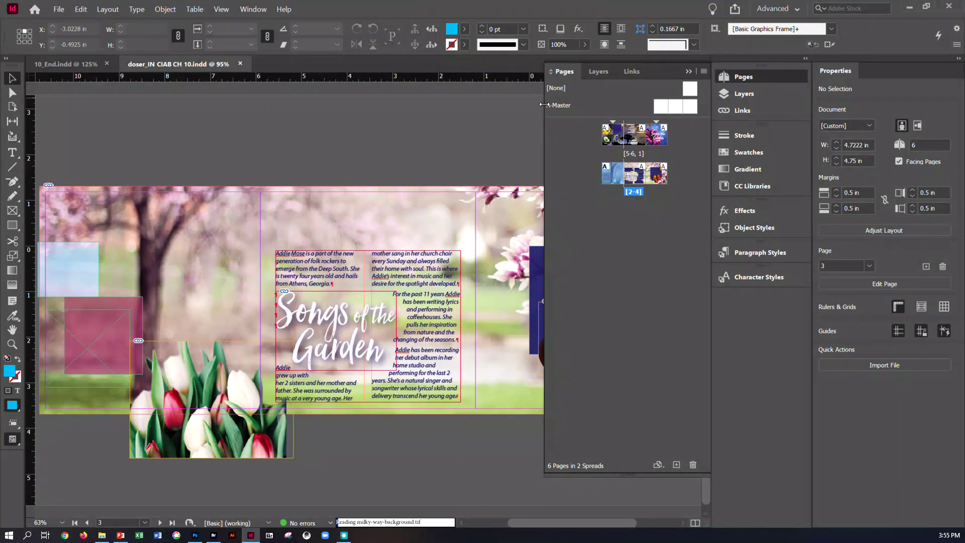
drag(544, 104, 670, 114)
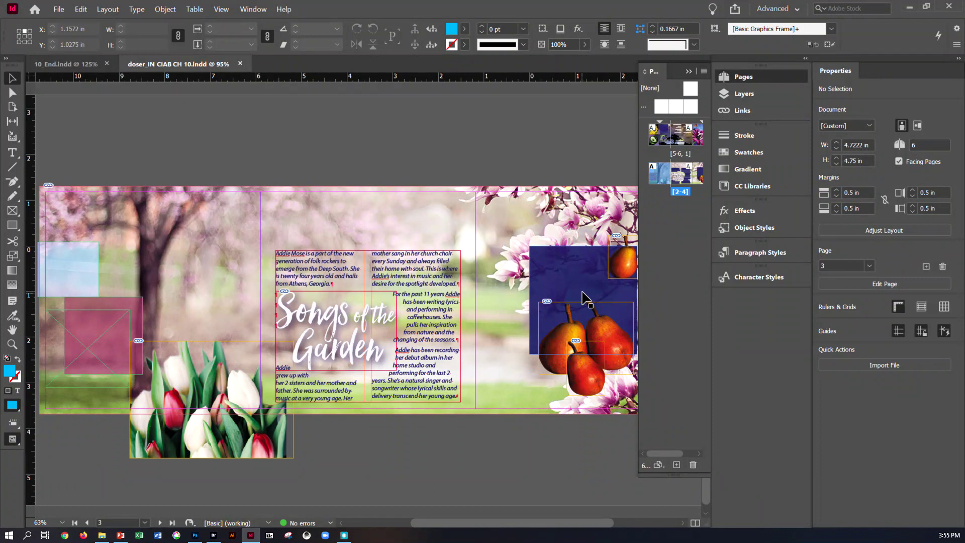
Place Garland.ai at full size at the upper-left margin corner of the first page of spread 2-4
click(59, 9)
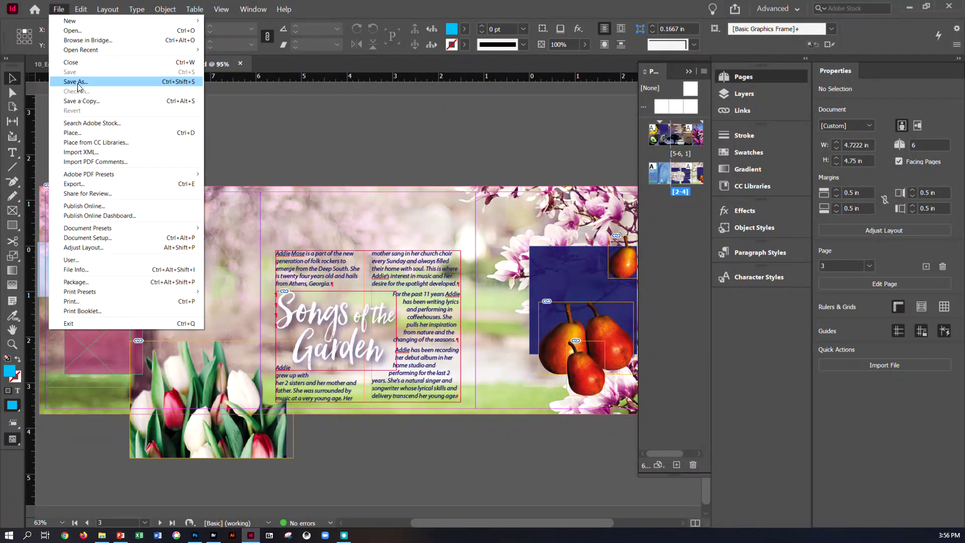
click(79, 134)
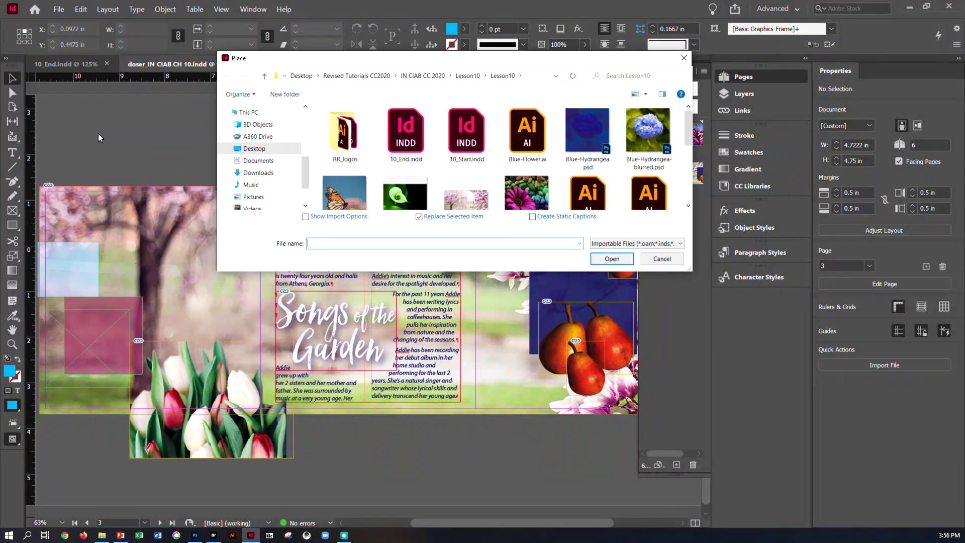
scroll(556, 165, down, 1)
click(640, 175)
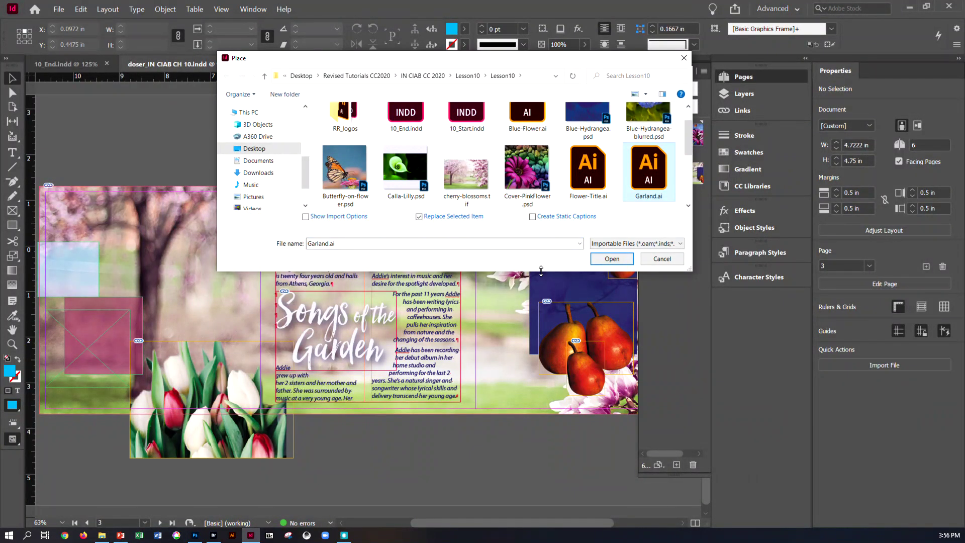
click(613, 262)
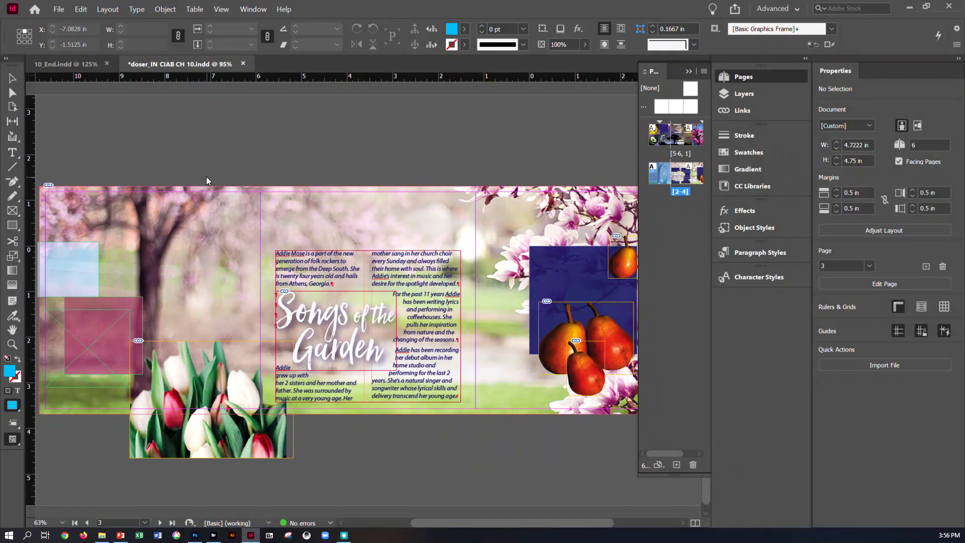
click(46, 193)
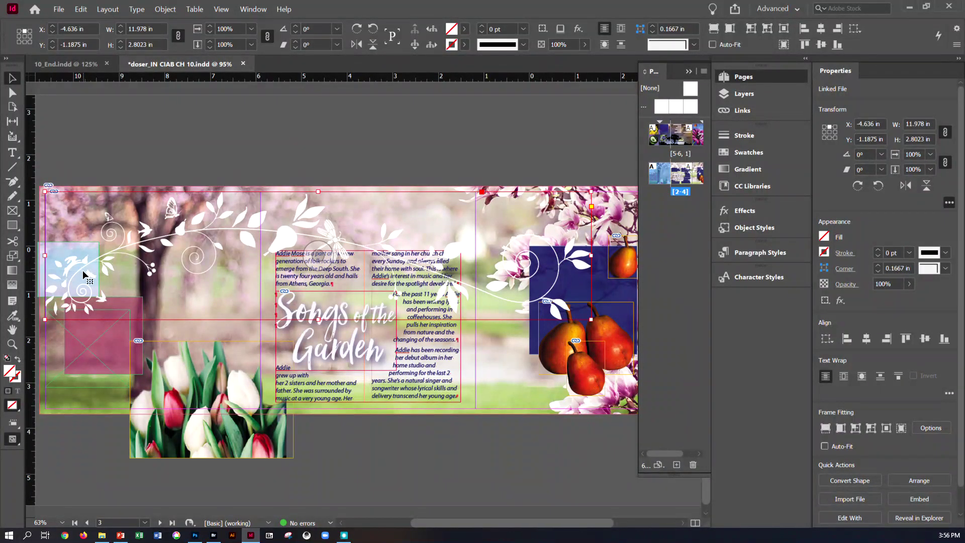
Nudge the placed garland graphic to the right until its X position is -3.3026 in
key(Right)
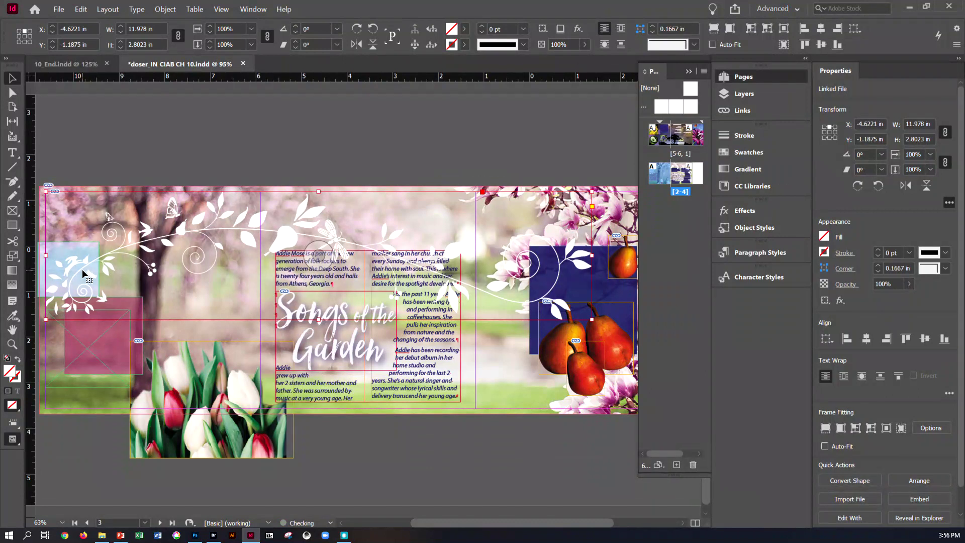
key(shift+Right)
key(shift+Right)
key(shift+Right)
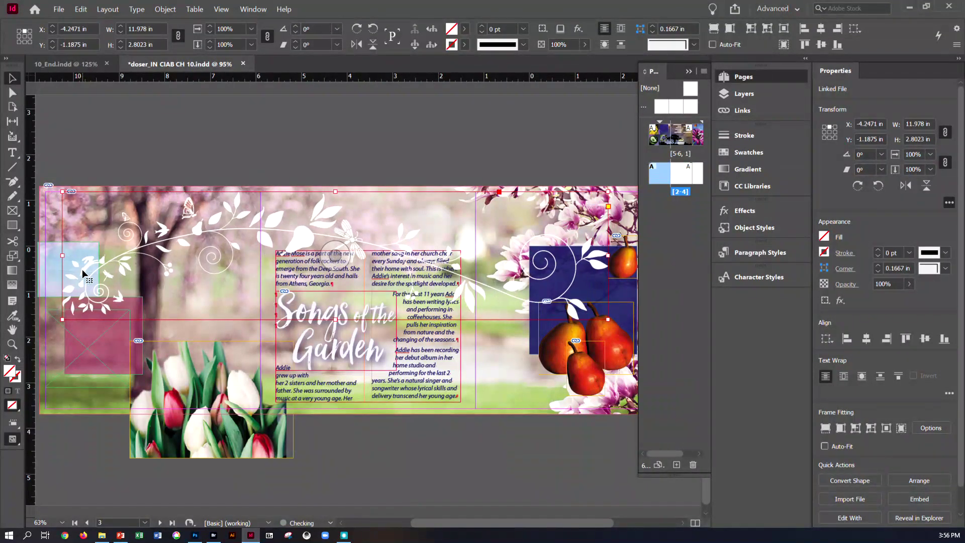
key(Right)
key(shift+Right)
key(shift+Right)
key(Right)
key(Right)
key(Right)
key(Right)
key(Right)
key(Right)
key(Right)
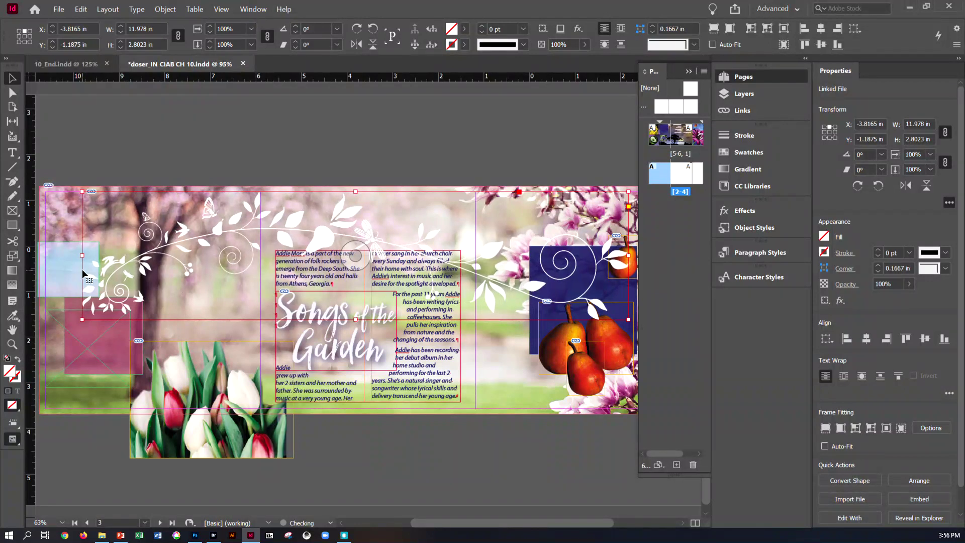
key(shift+Right)
key(shift+Right)
key(Right)
key(shift+Right)
key(Right)
key(Right)
key(Right)
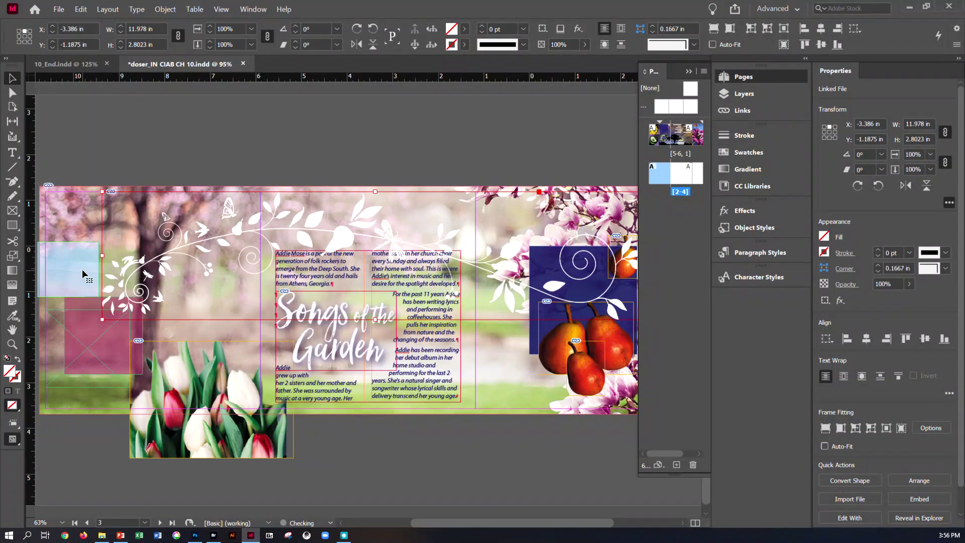
key(Right)
key(Right)
key(Right)
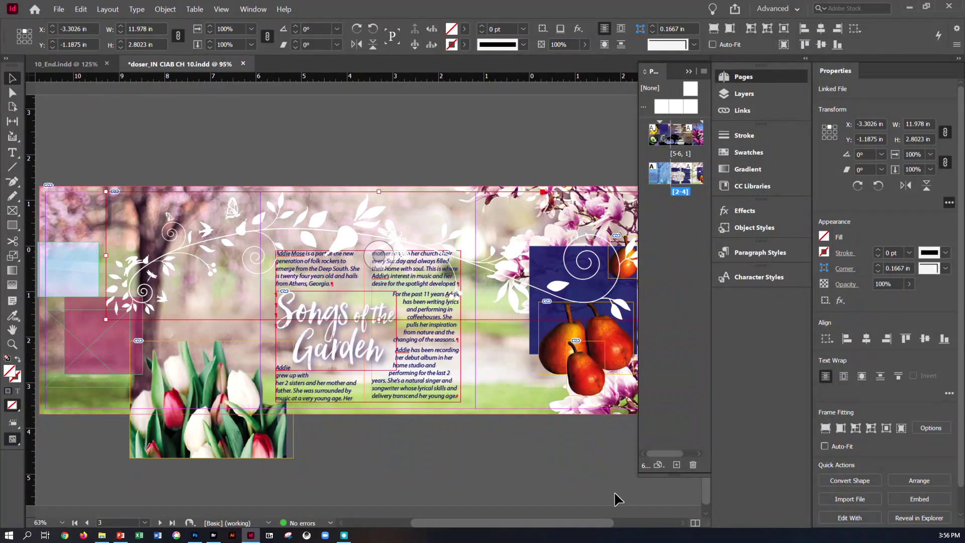
Check the garland's reach at both ends of the spread and delete the graphic
drag(571, 519, 612, 518)
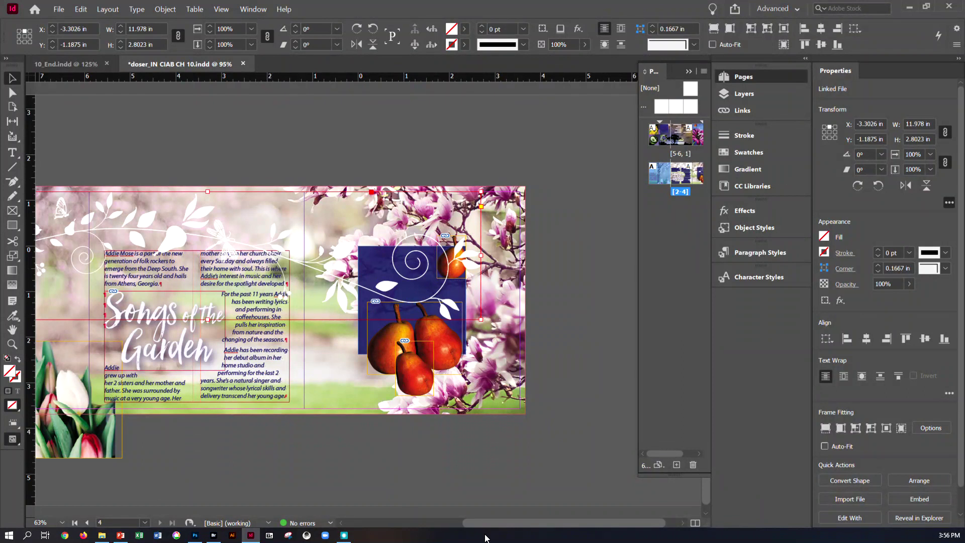
click(438, 521)
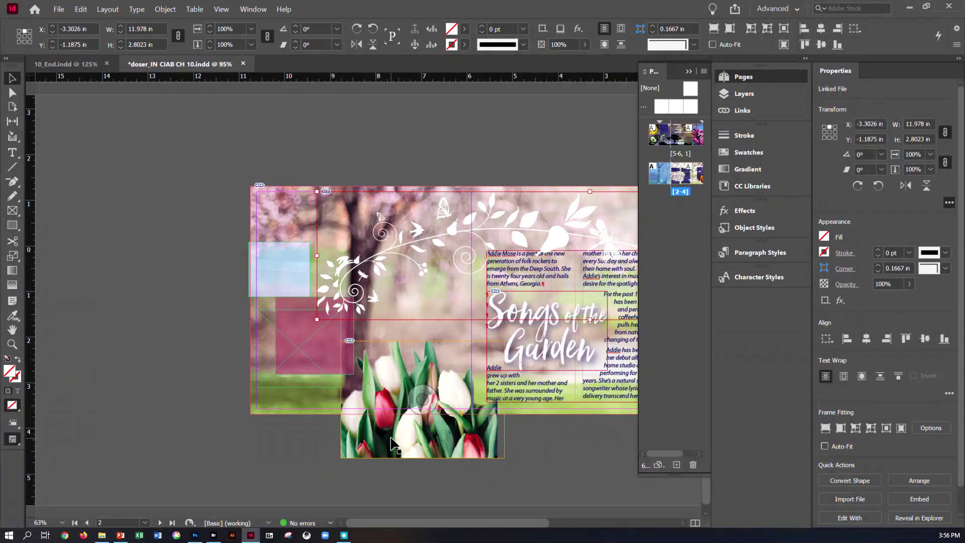
key(Left)
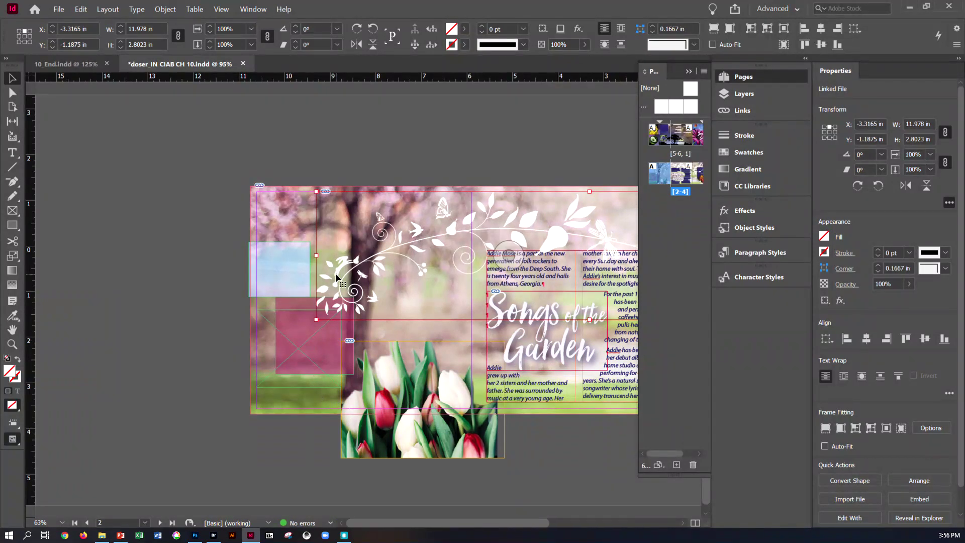
key(Delete)
Start placing Garland.ai again with Show Import Options enabled
click(62, 10)
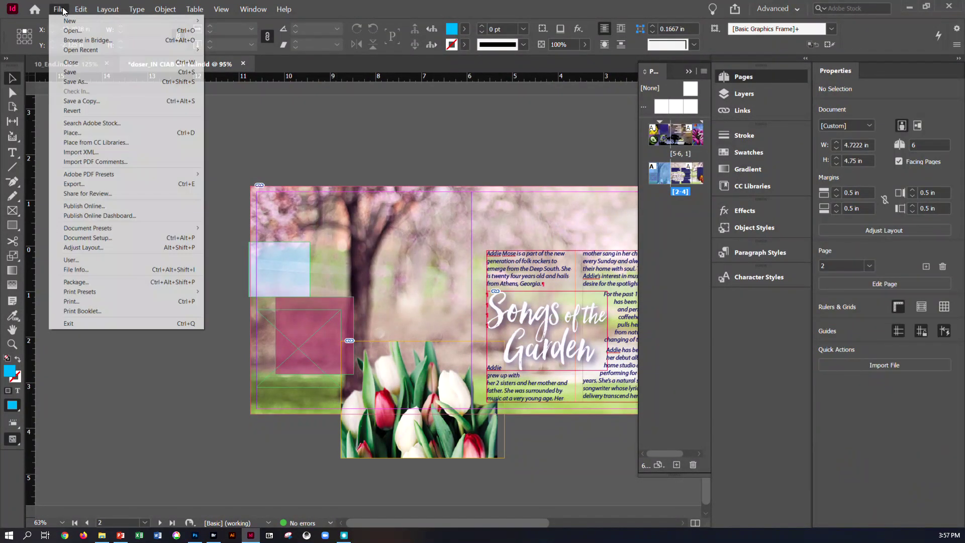
mouse_move(101, 220)
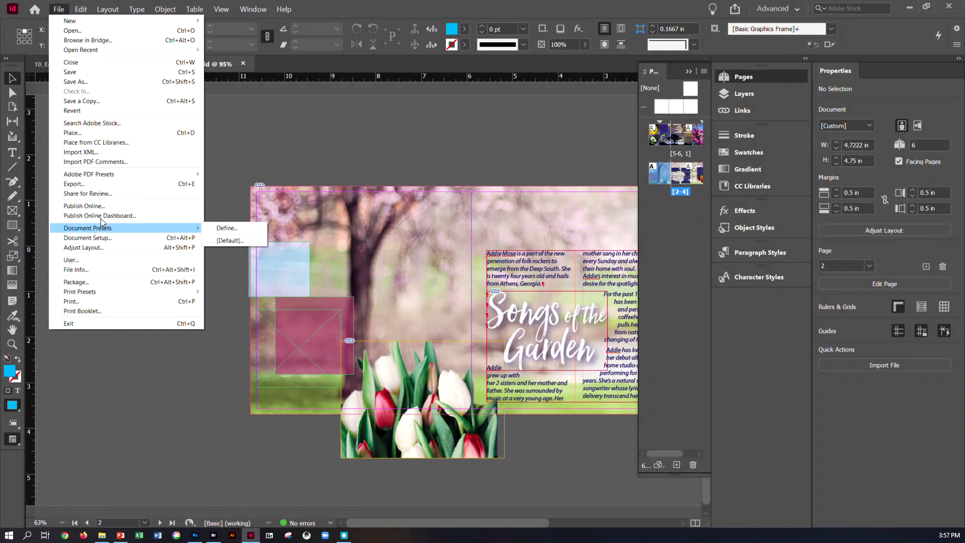
click(114, 132)
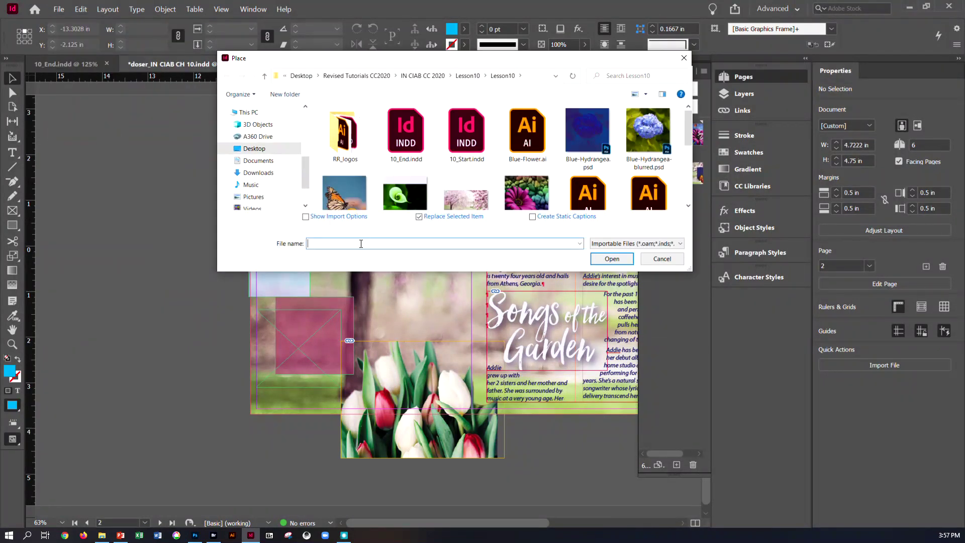
click(307, 218)
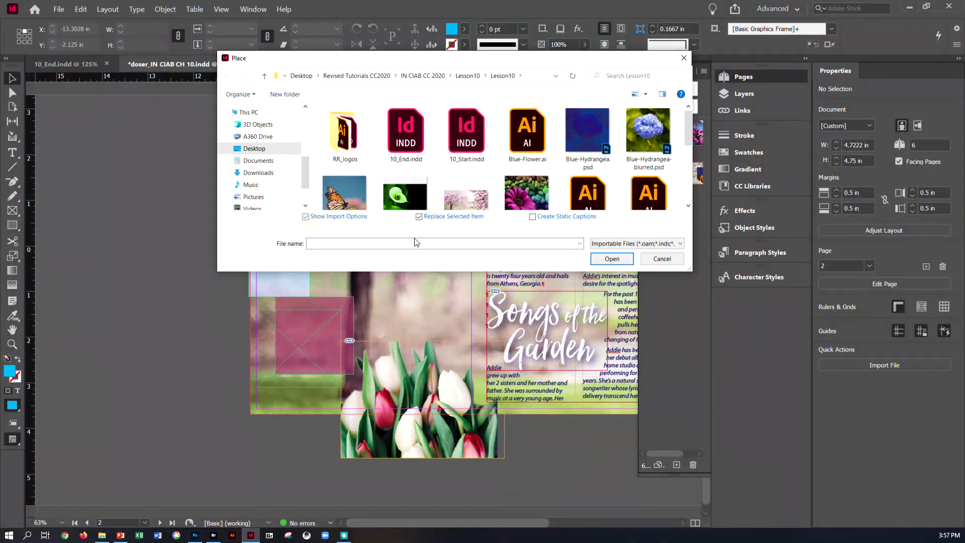
click(611, 260)
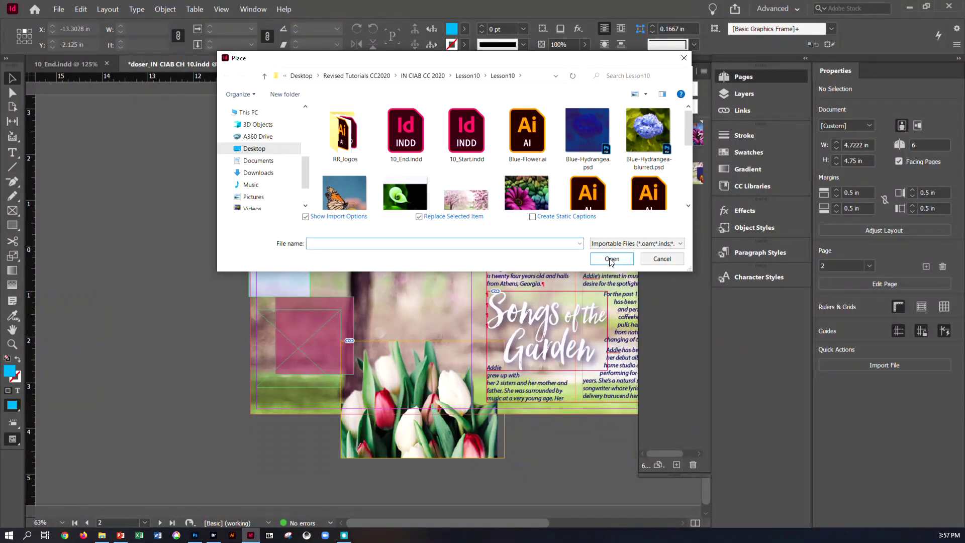
scroll(512, 214, down, 1)
click(658, 179)
click(612, 259)
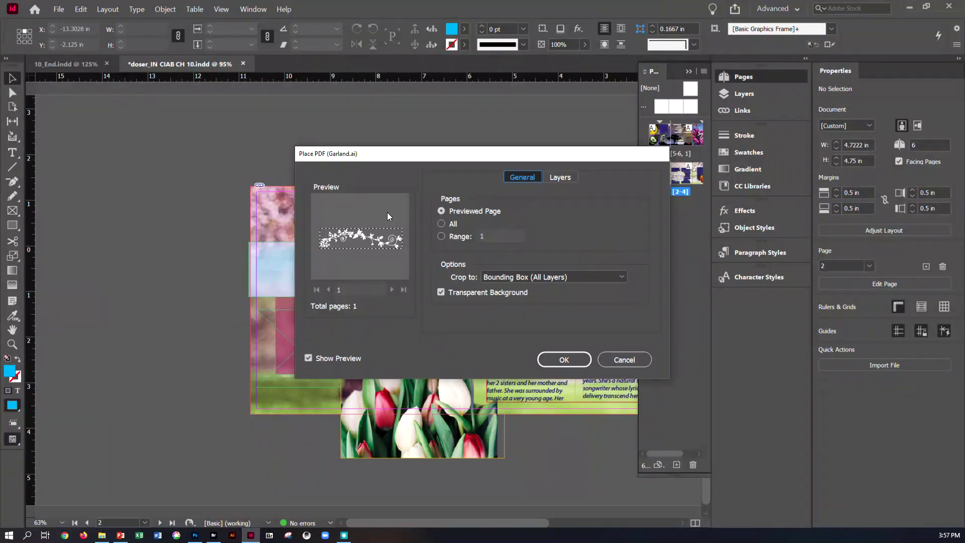
Review the crop and layer options for Garland.ai and import the previewed page with Bounding Box (All Layers) and Transparent Background
click(505, 279)
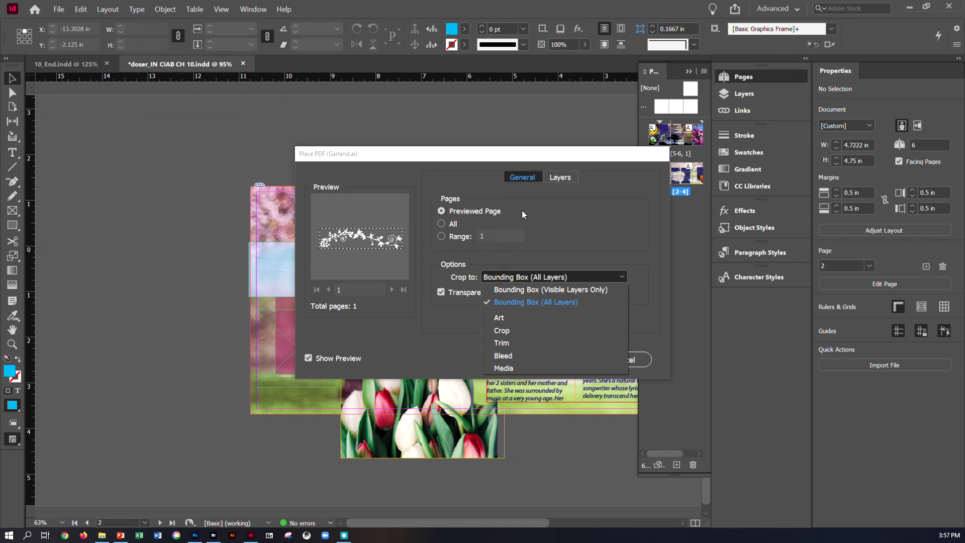
click(571, 174)
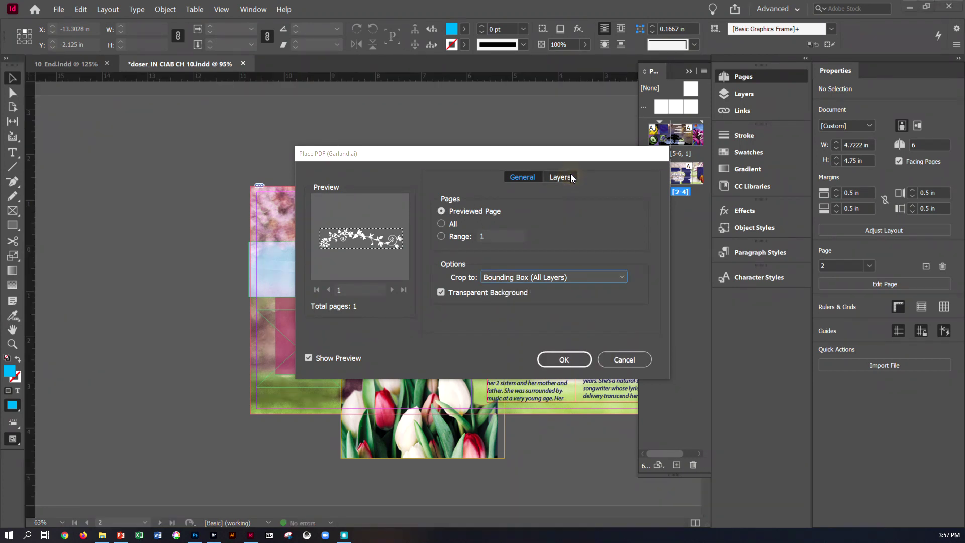
click(570, 359)
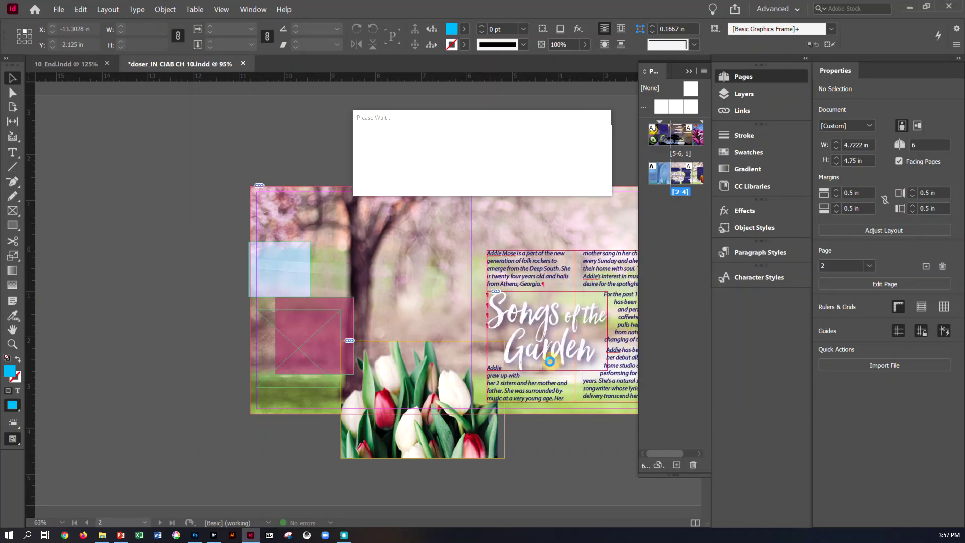
Place the loaded garland graphic near the spread's upper-left corner and move it up until its Y position is -1.297 in
click(279, 205)
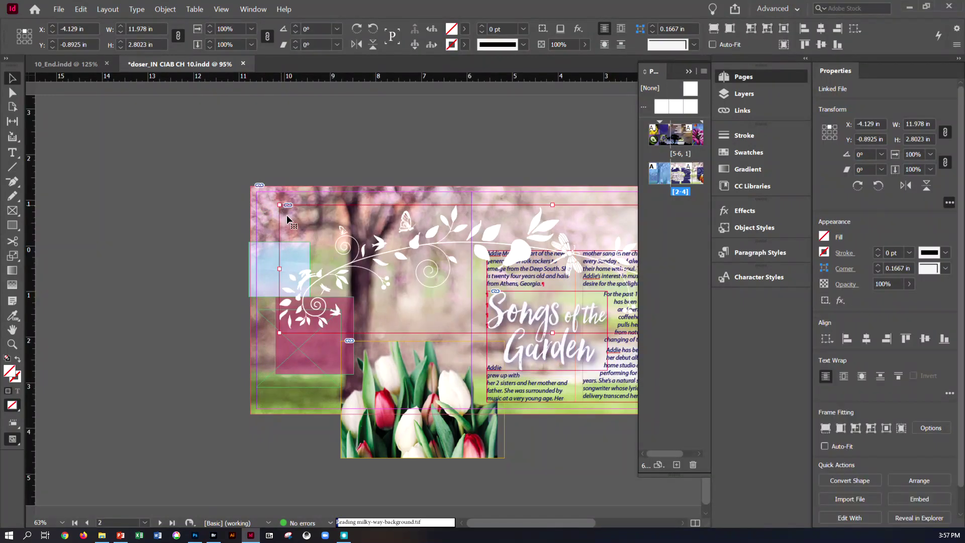
drag(429, 520, 490, 518)
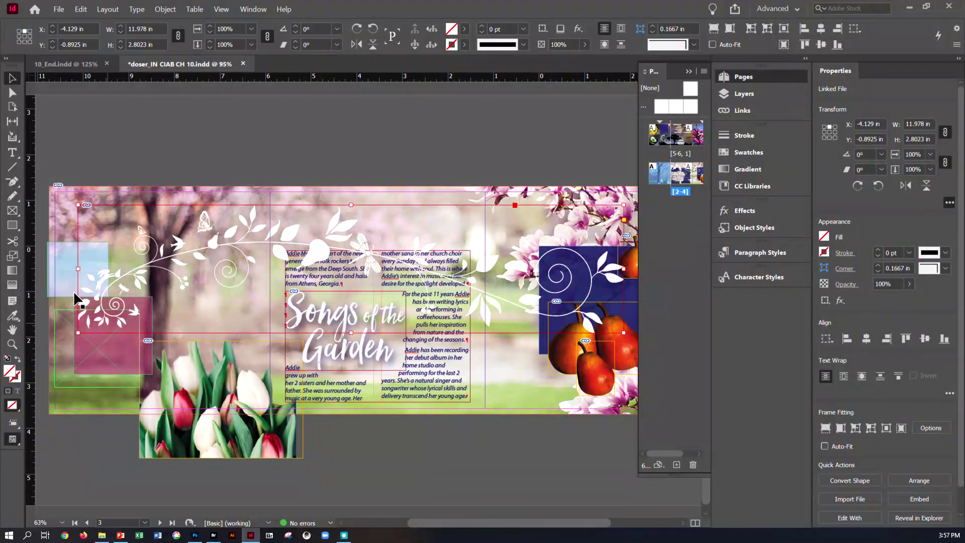
drag(187, 252, 189, 236)
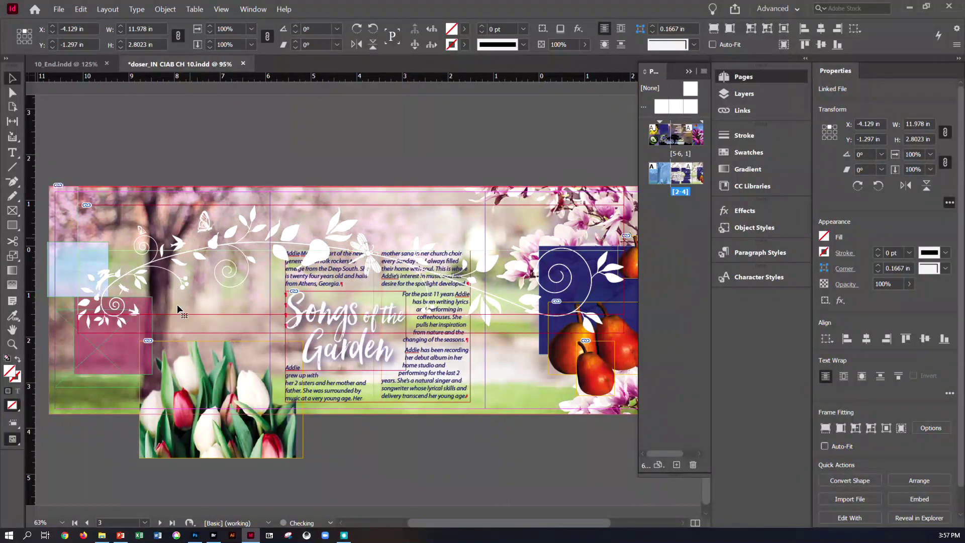
Bring page 2 into close view and select the empty graphics frame overlapping the maroon rectangle
click(134, 367)
click(150, 360)
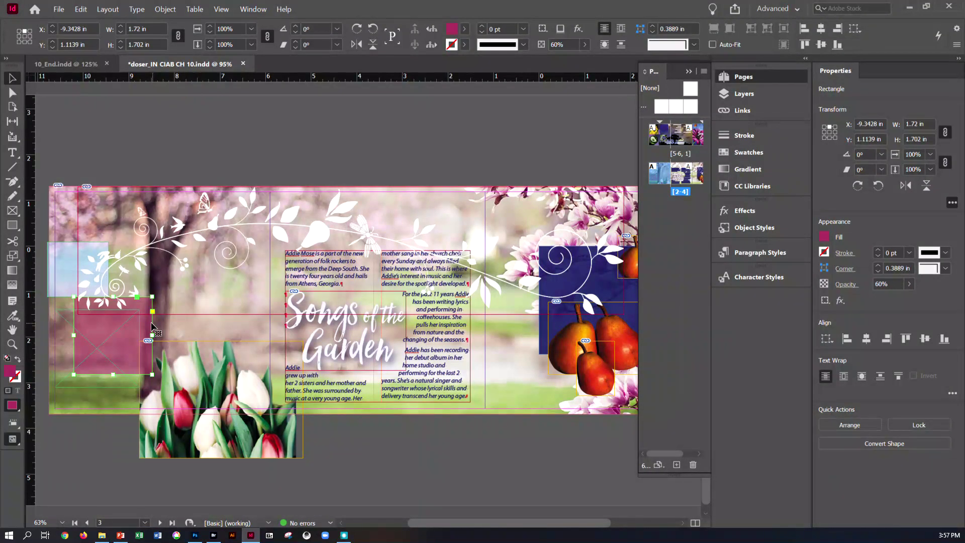
click(224, 10)
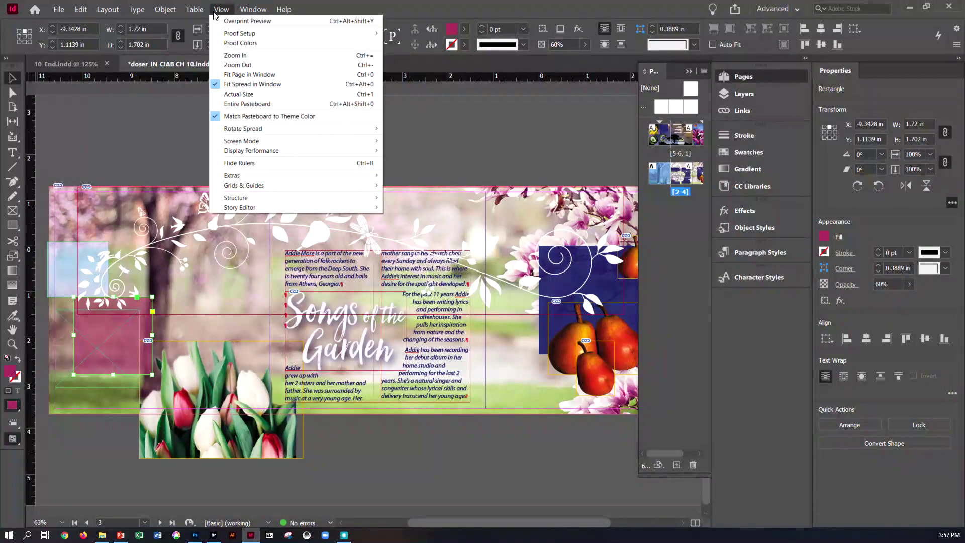
click(241, 74)
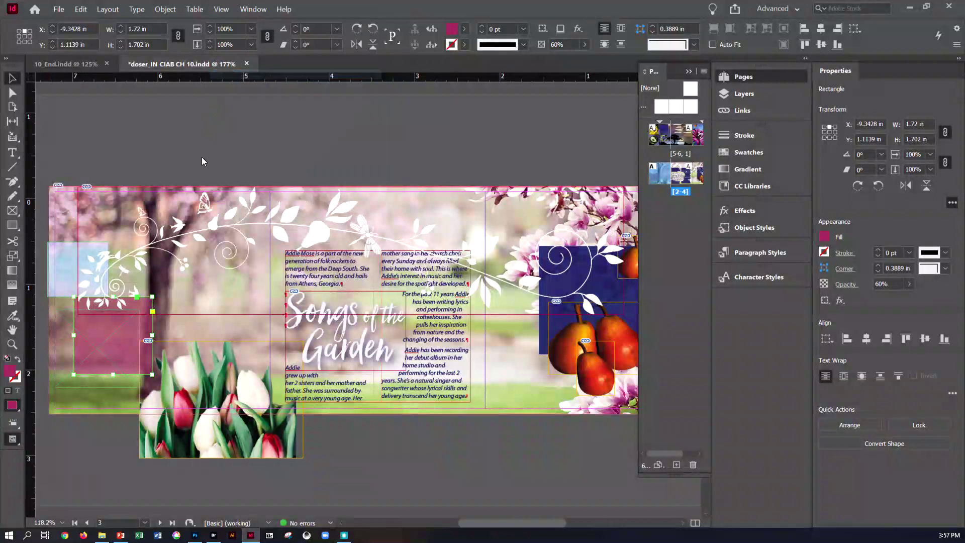
drag(469, 520, 397, 524)
click(109, 347)
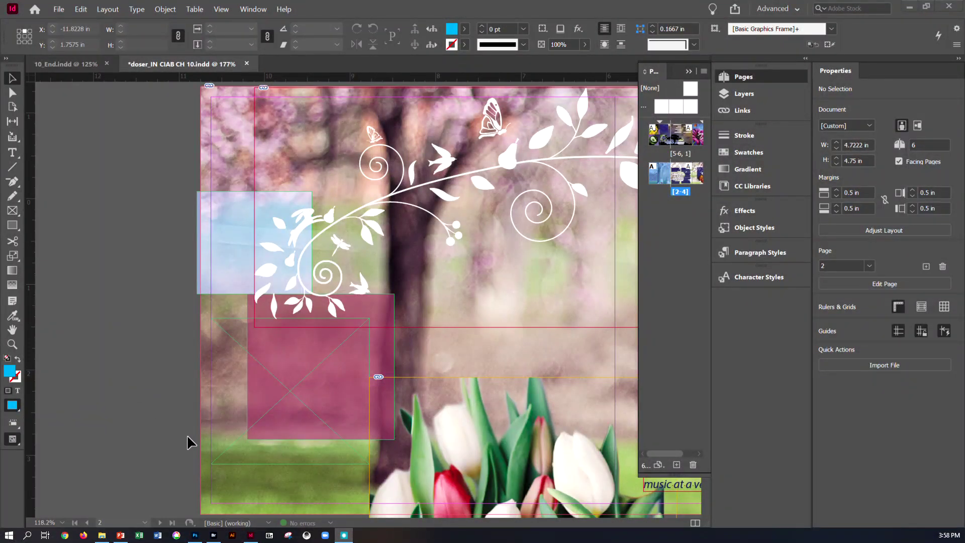
click(234, 317)
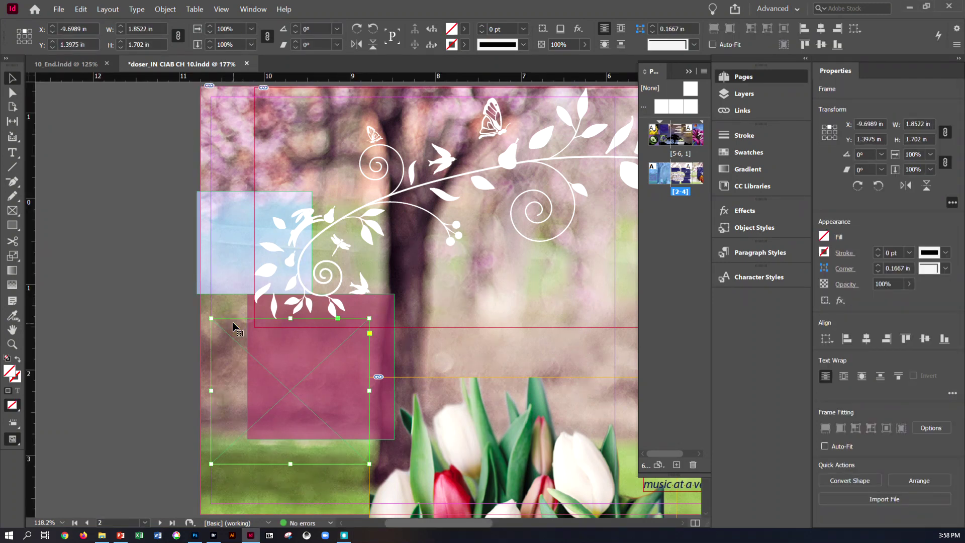
Try placing Flower-Title.ai in the selected frame without import options, and undo the placement
click(59, 9)
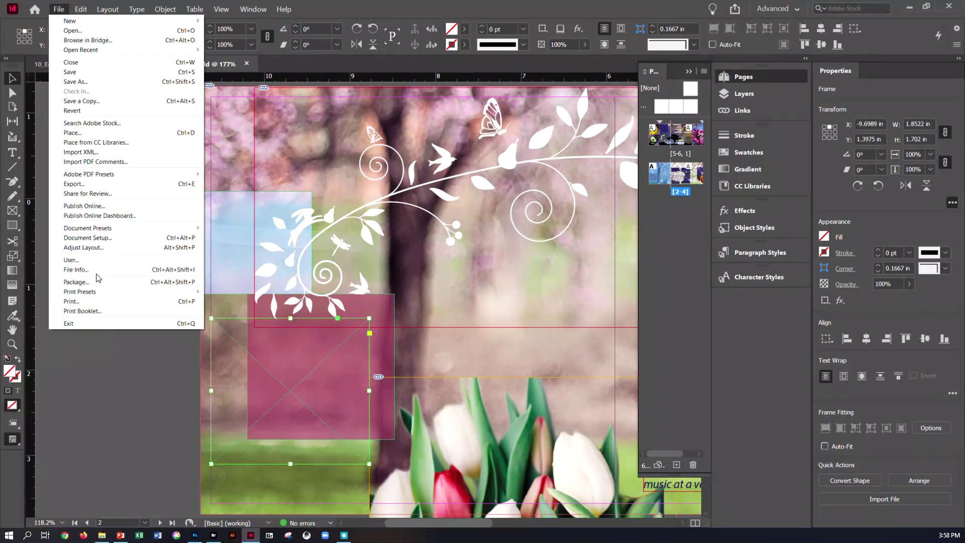
click(105, 133)
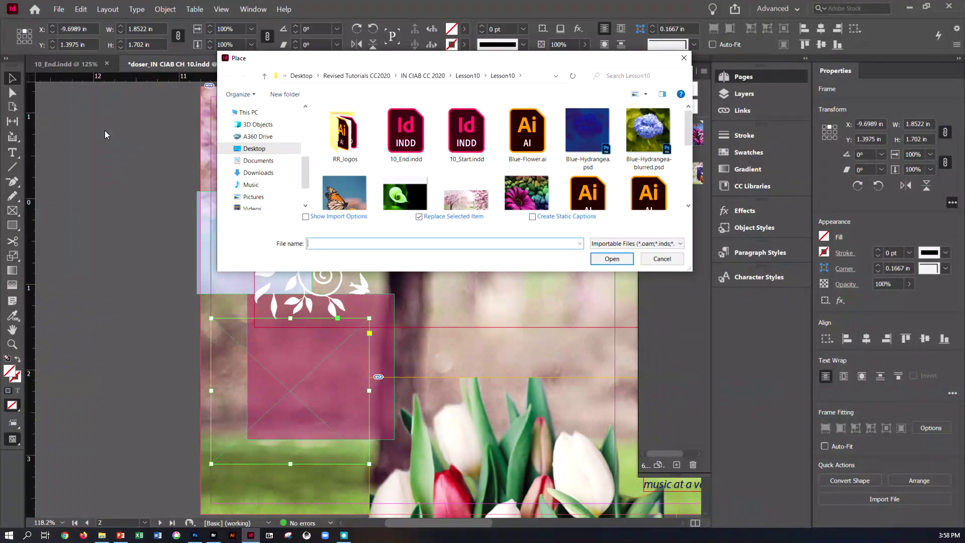
scroll(521, 130, down, 1)
click(588, 166)
click(598, 262)
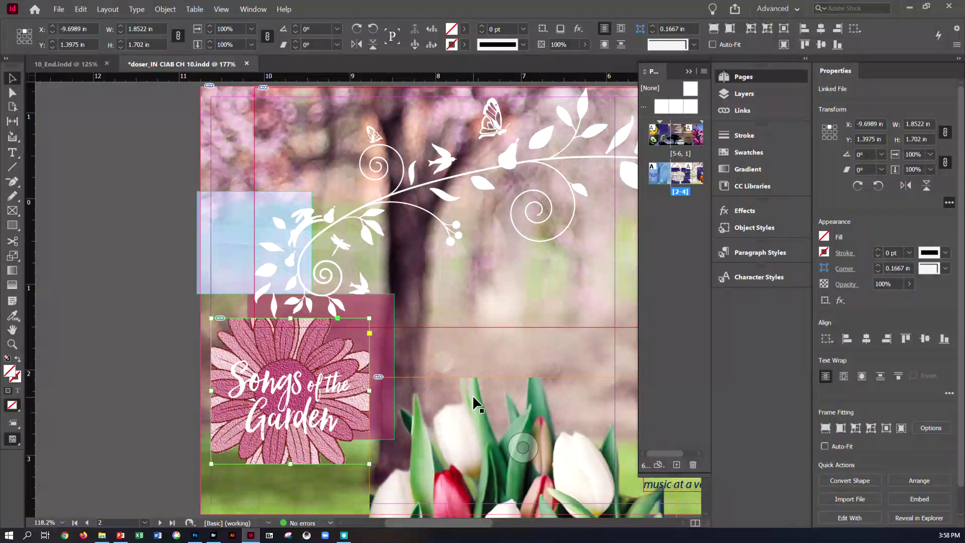
key(ctrl+z)
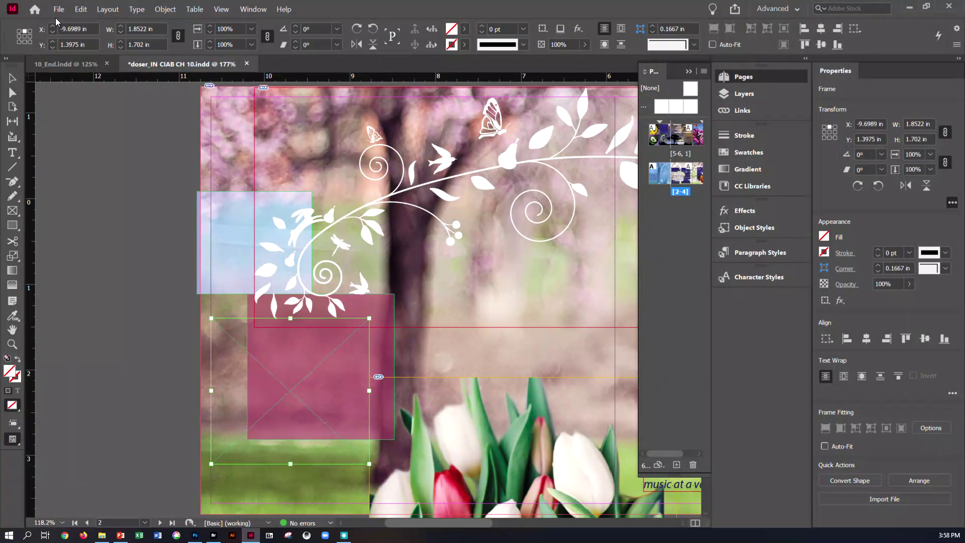
Start placing Flower-Title.ai into the selected frame with Show Import Options enabled
click(59, 10)
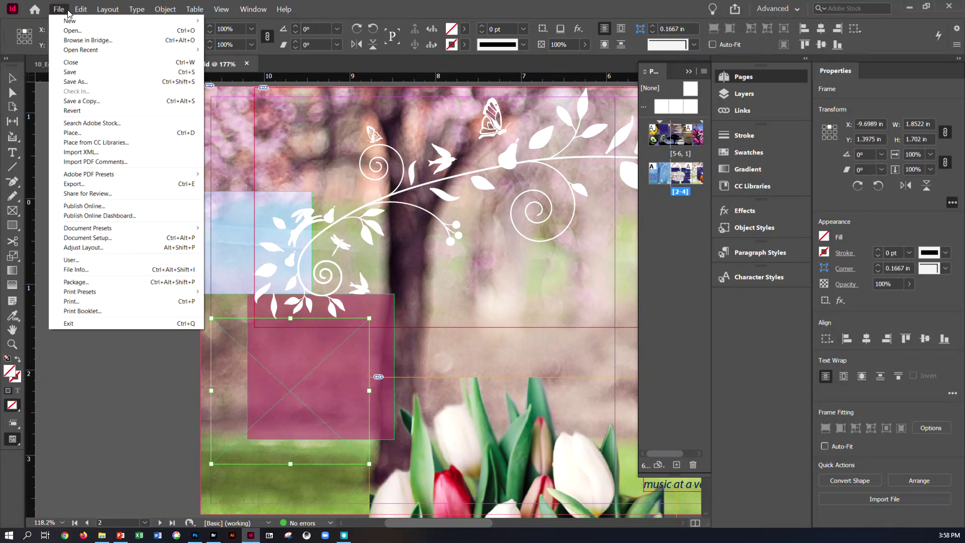
click(71, 132)
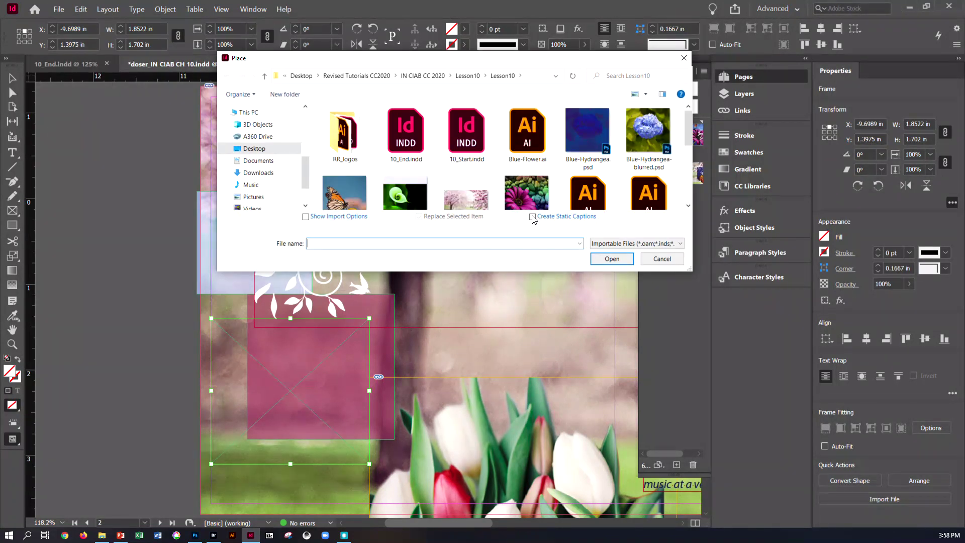
click(329, 221)
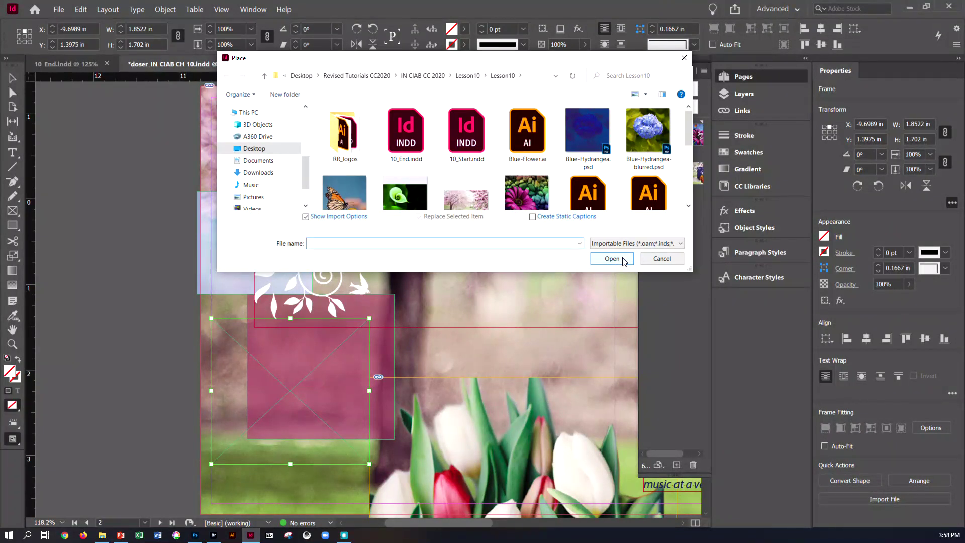
scroll(588, 176, down, 1)
click(588, 171)
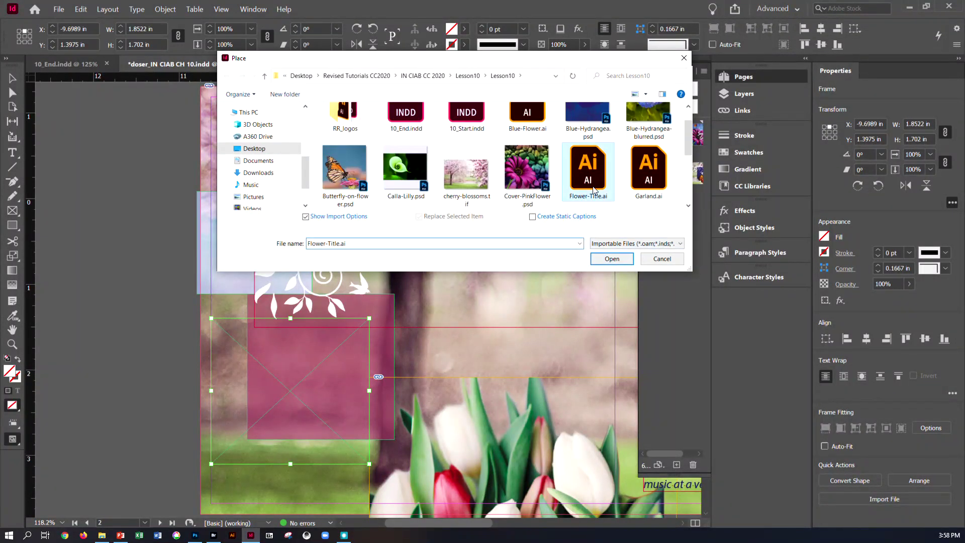
click(594, 259)
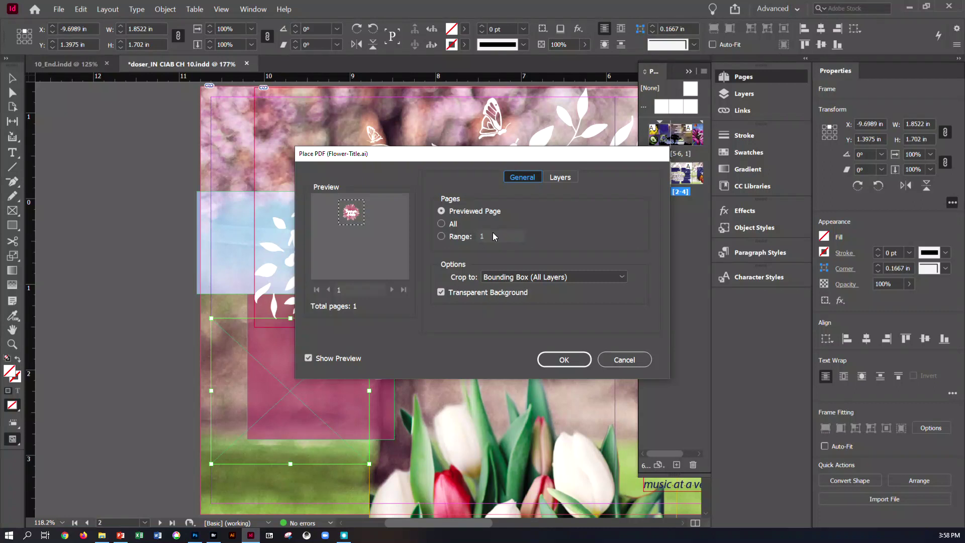
Review the Flower-Title.ai layers and import the previewed page with Bounding Box (All Layers) and Transparent Background
click(498, 277)
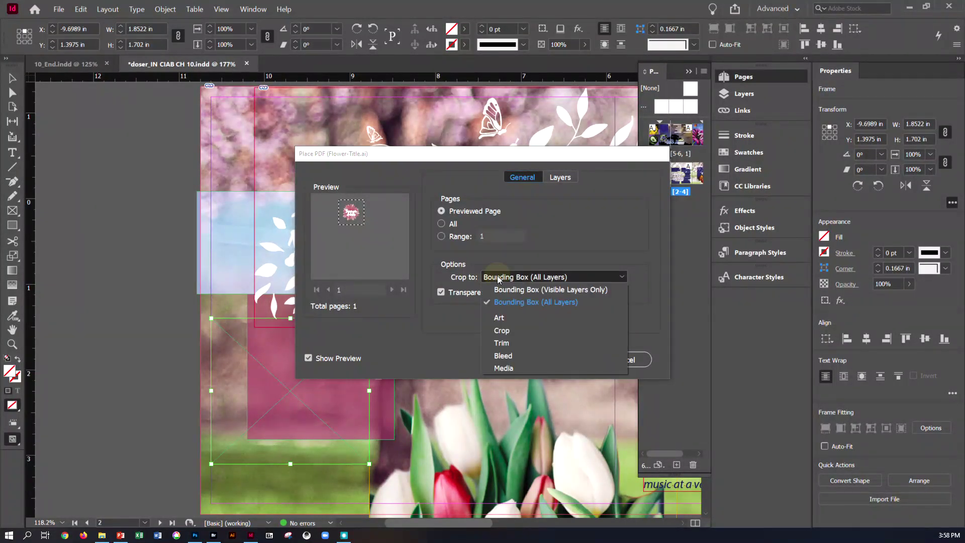
click(499, 305)
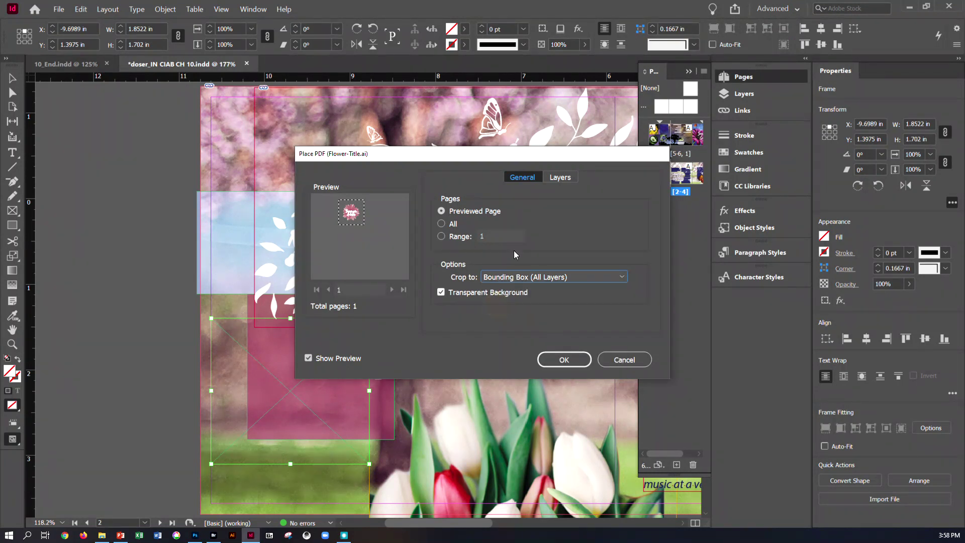
click(558, 178)
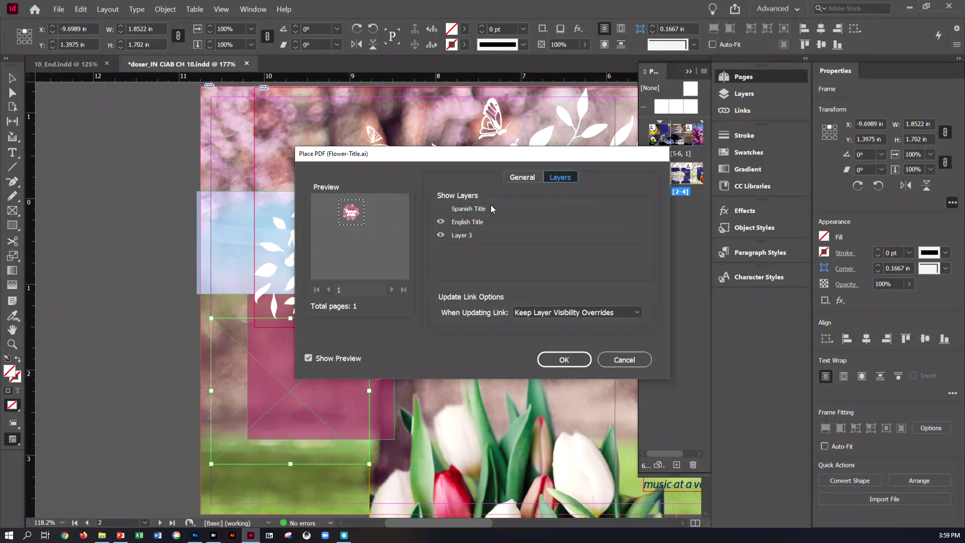
click(523, 179)
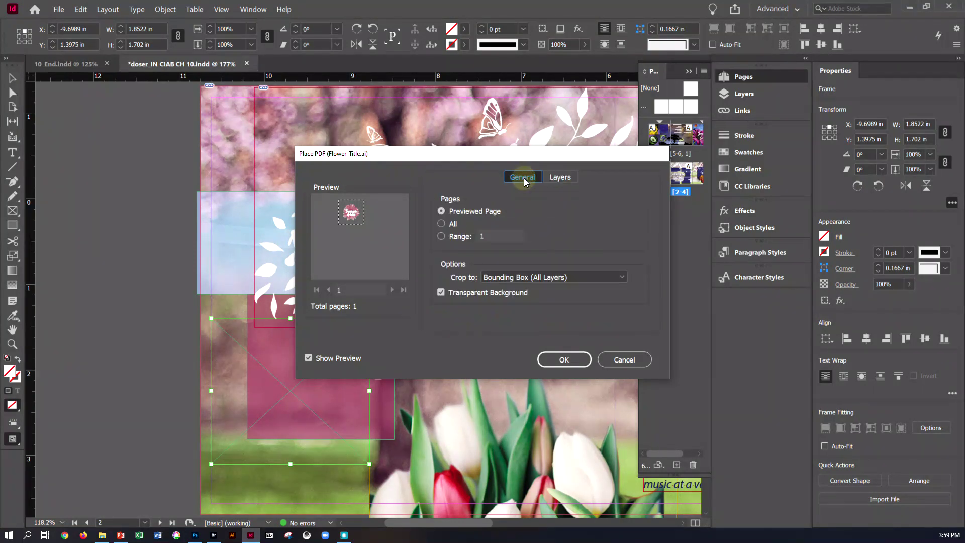
click(558, 359)
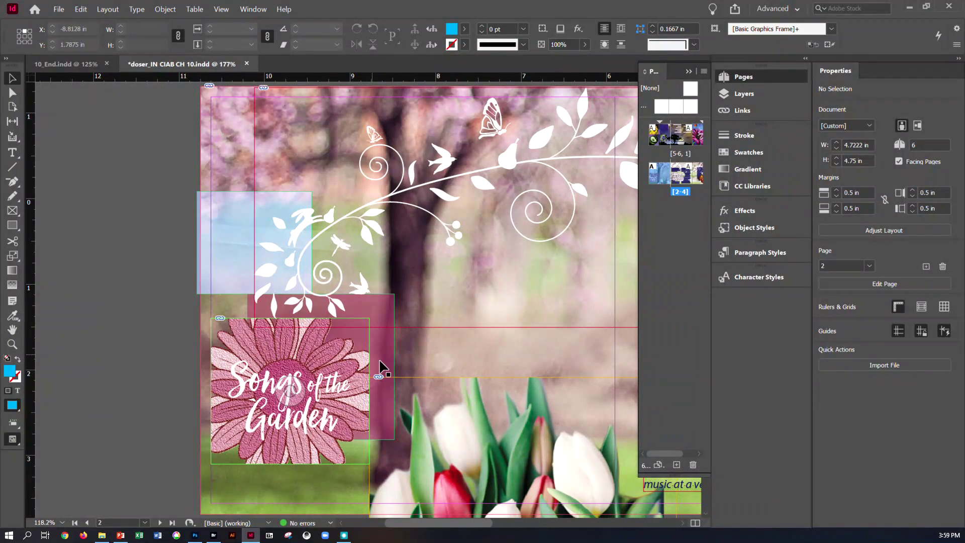
Scale the flower title frame with its contents to 75% from the center reference point
click(331, 365)
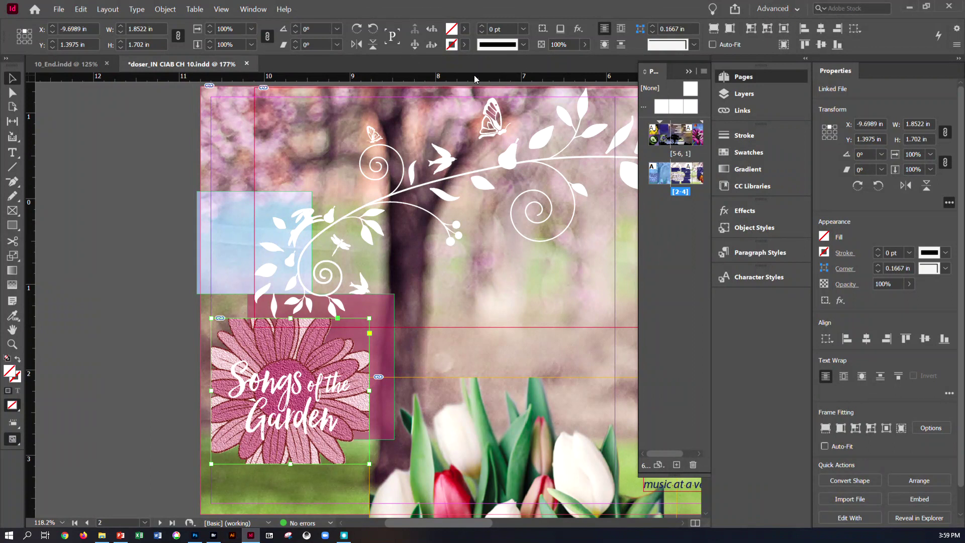
click(829, 134)
click(929, 154)
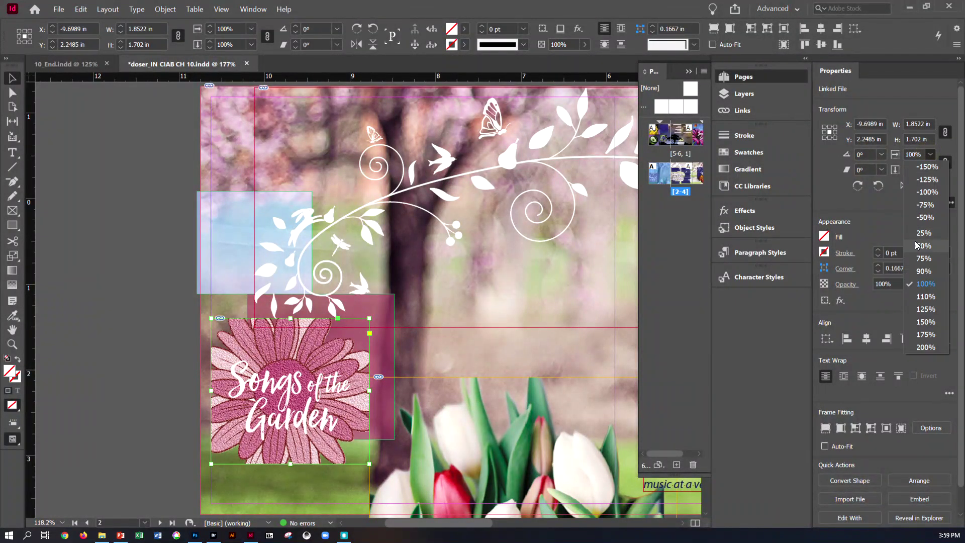
click(924, 258)
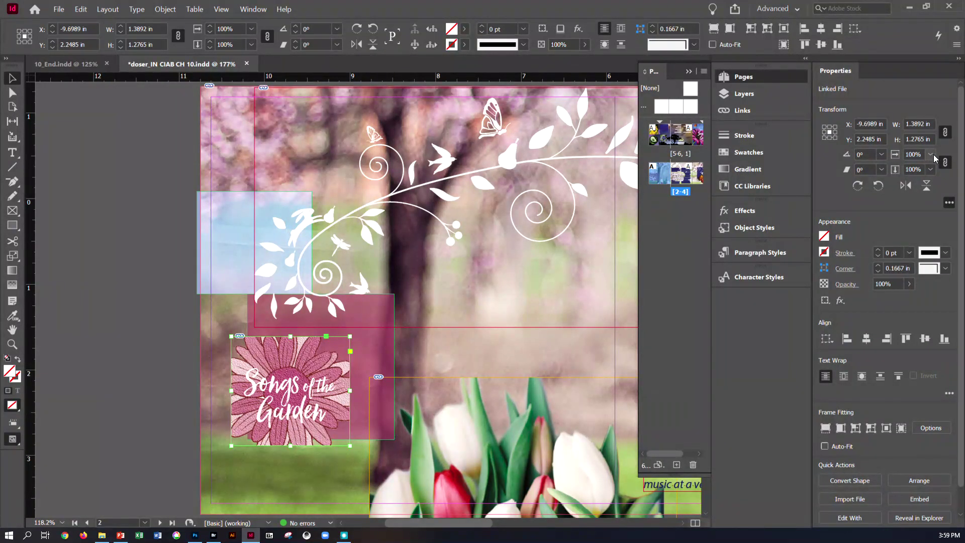
Try scaling the flower title frame by a further 75%, and undo that reduction
click(931, 154)
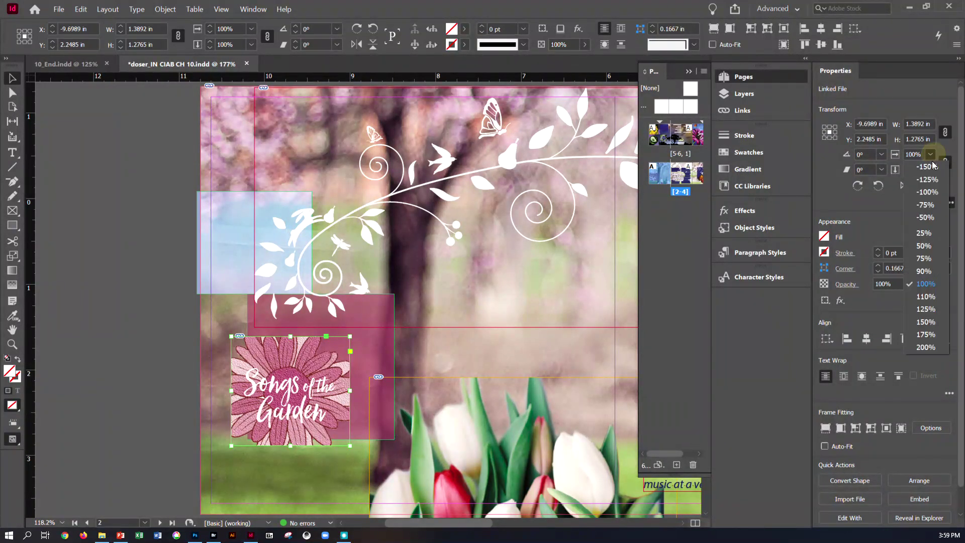
click(925, 259)
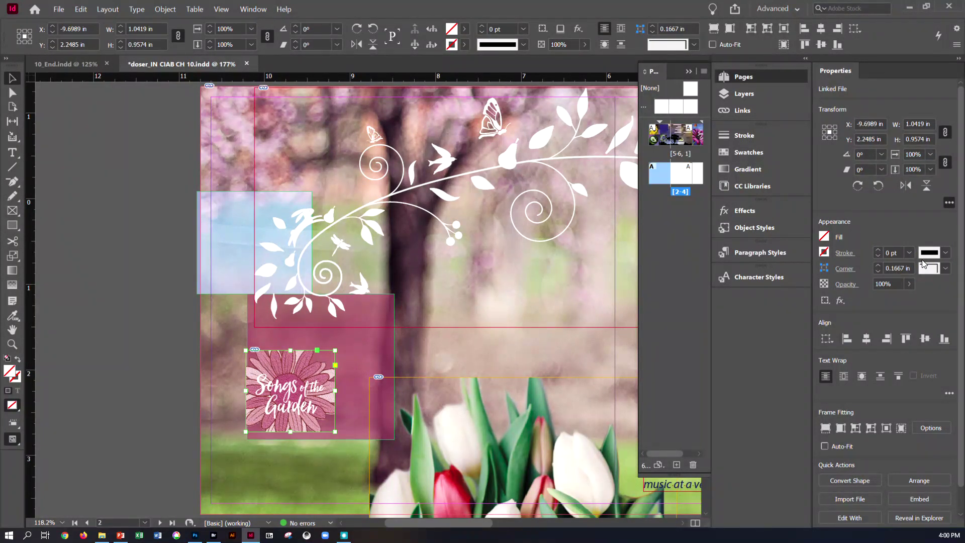
key(ctrl+z)
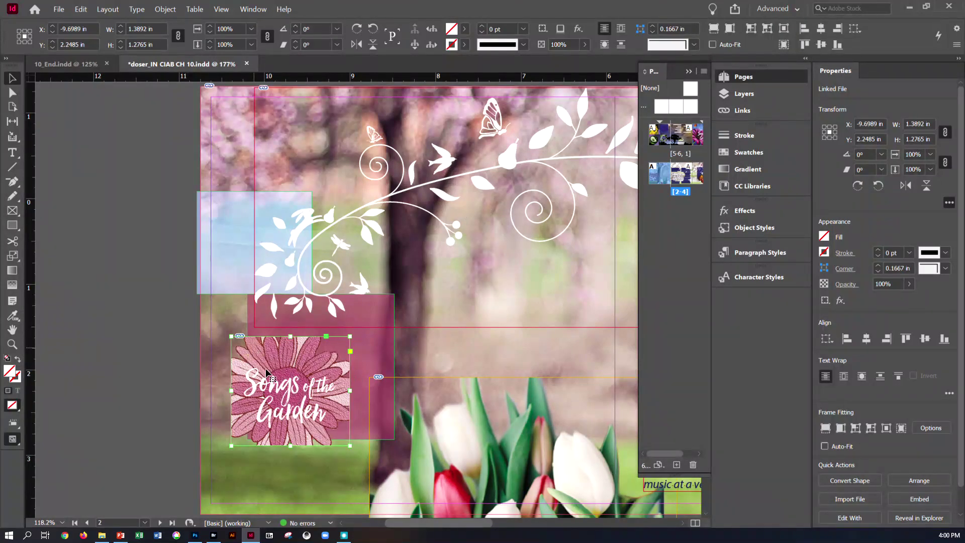
Scale only the flower title graphic inside its frame to 50%
click(290, 391)
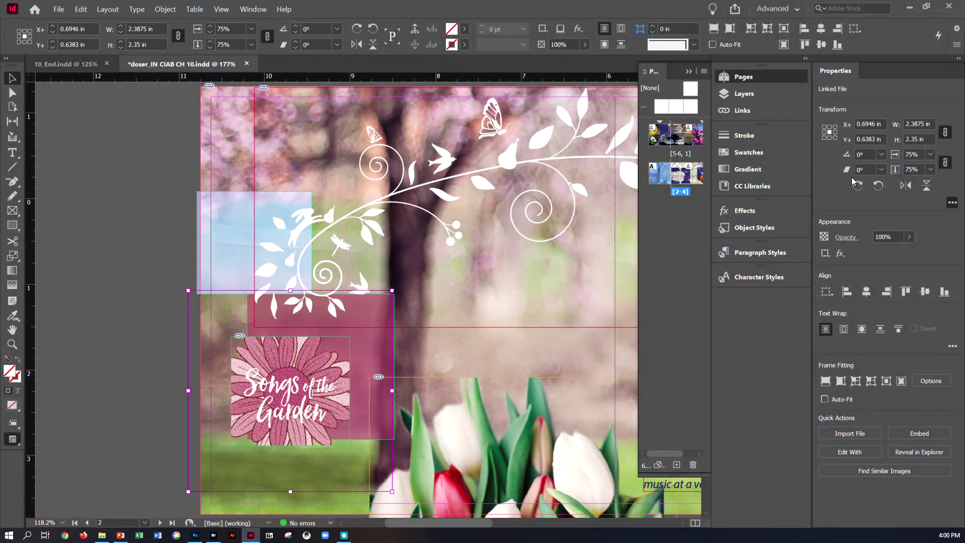
click(930, 154)
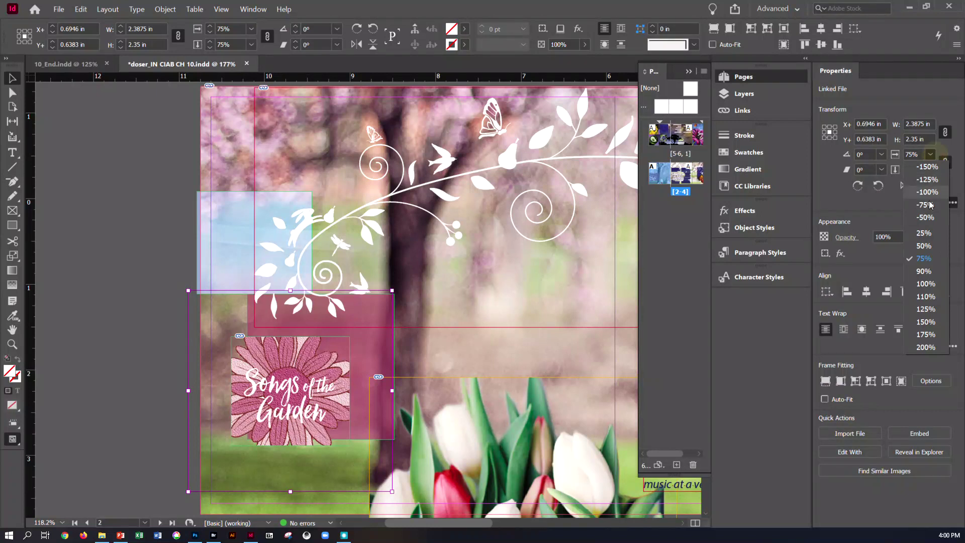
click(924, 246)
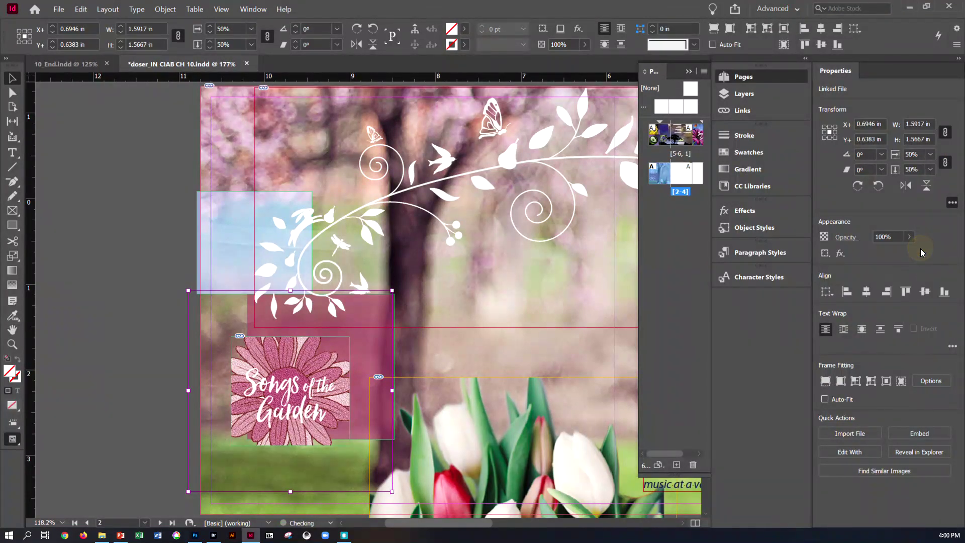
Move the flower title frame onto the maroon rectangle at about X -9.4444 in, Y 1.8883 in
click(153, 309)
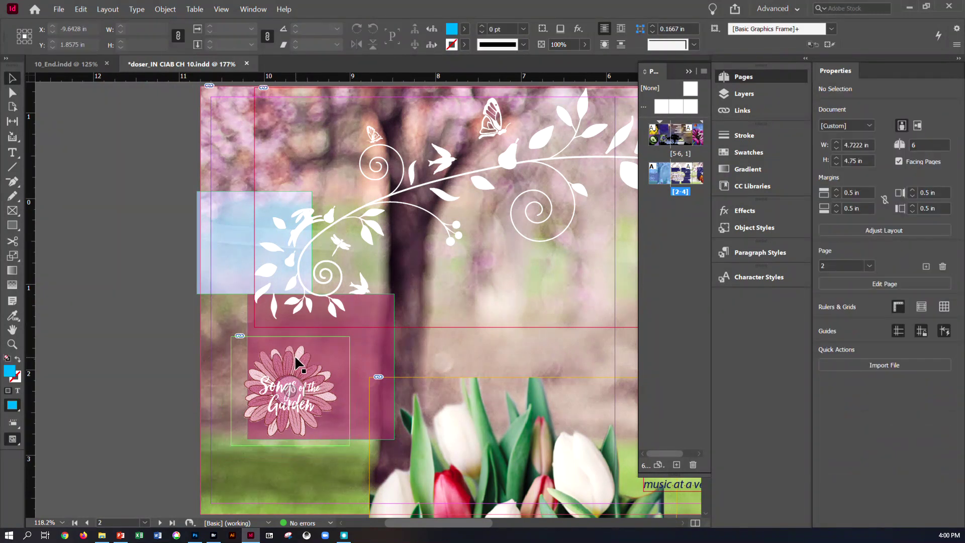
drag(295, 355, 326, 335)
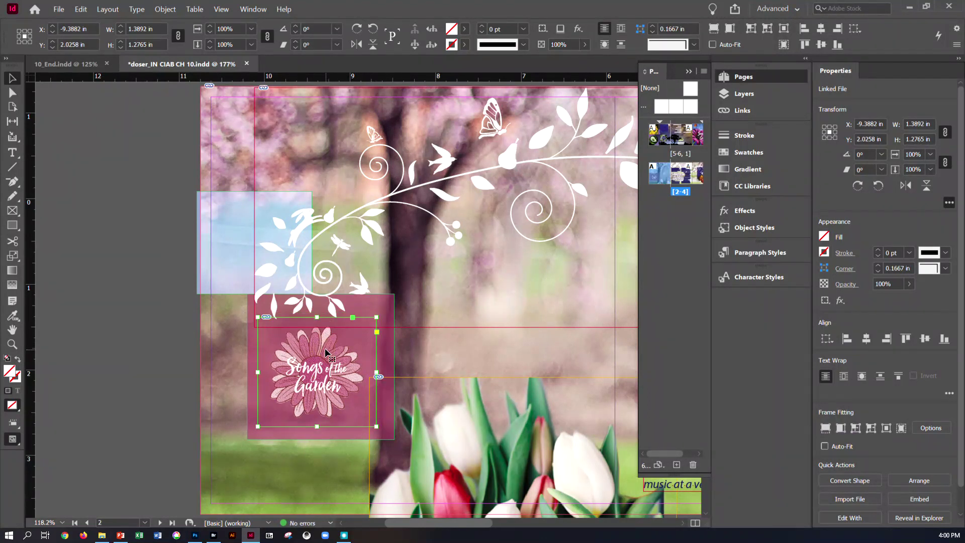
drag(327, 337, 319, 327)
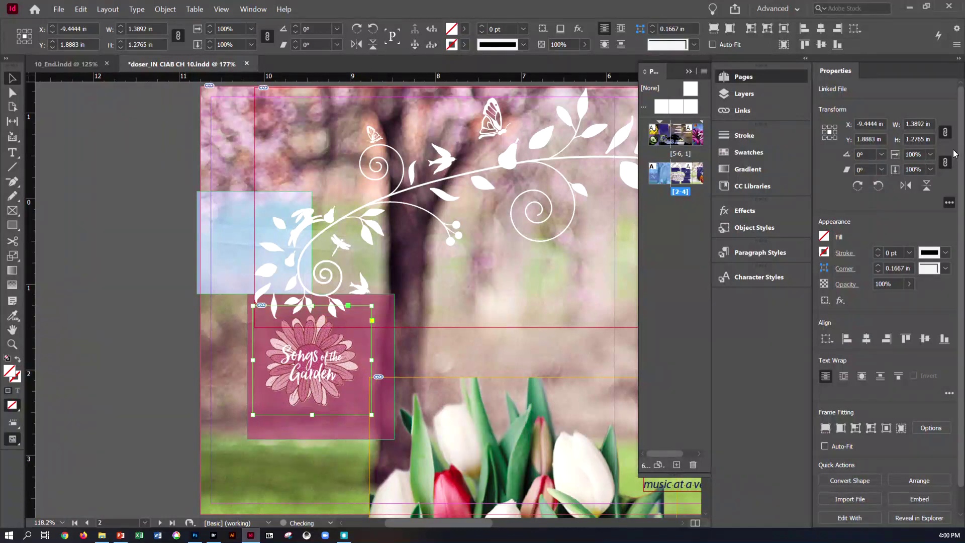
Scale the flower title frame to 125%, move it on the maroon rectangle to about X -9.3045 in, Y 1.9117 in, and save
click(932, 154)
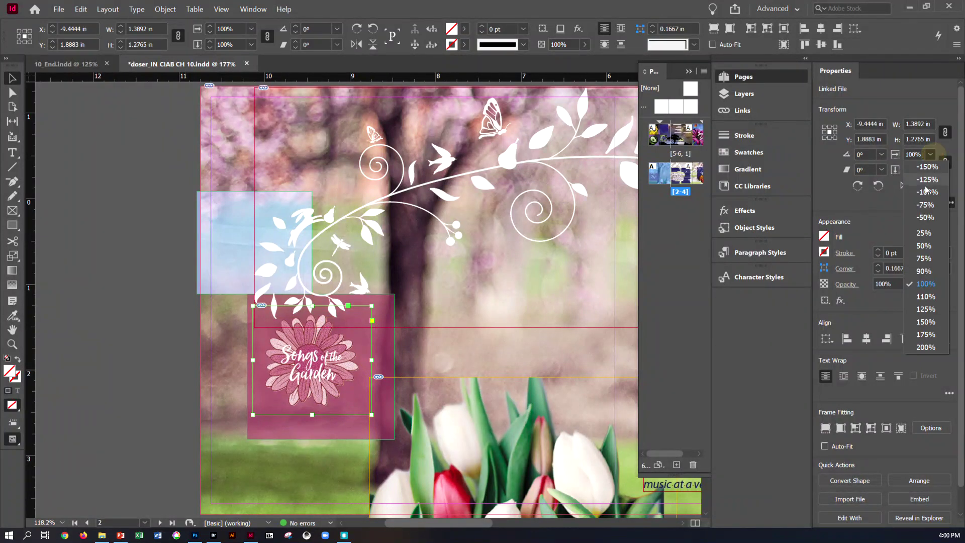
click(917, 309)
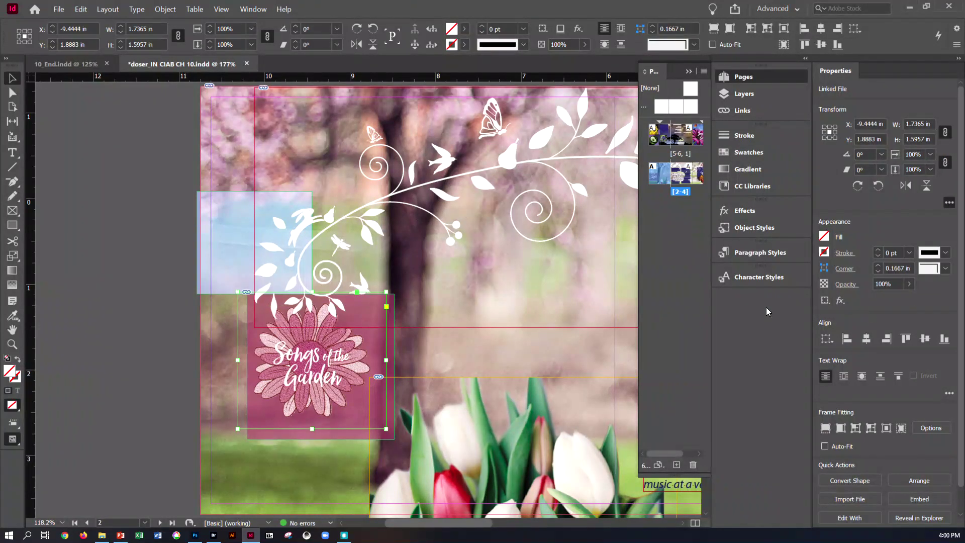
drag(337, 341, 361, 345)
click(98, 388)
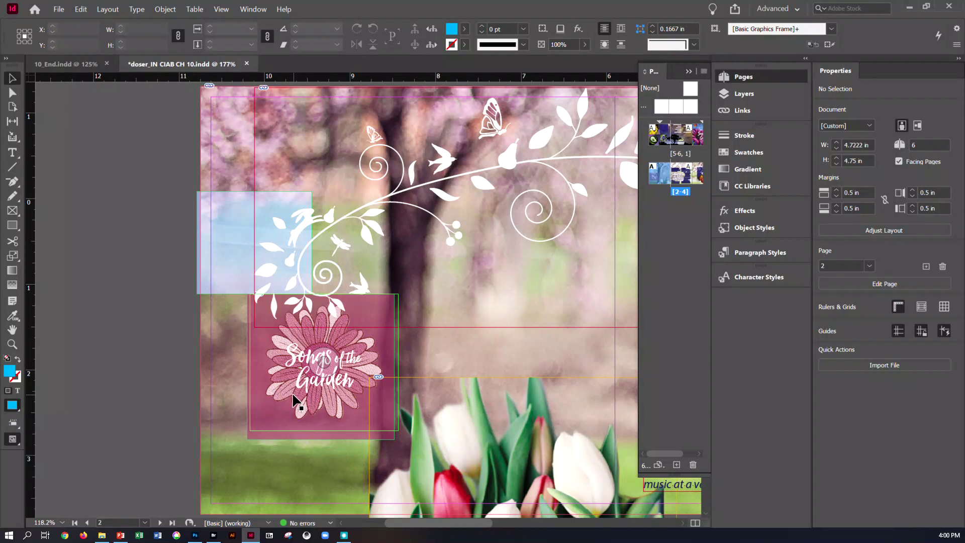
key(ctrl+s)
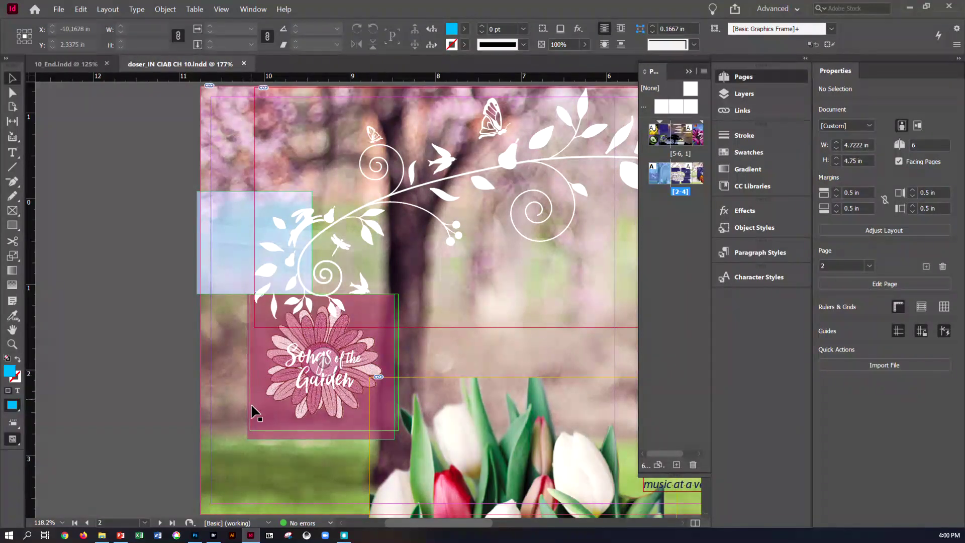
Hide the English Title layer and show the Spanish Title layer in the placed flower graphic's object layer options
click(164, 9)
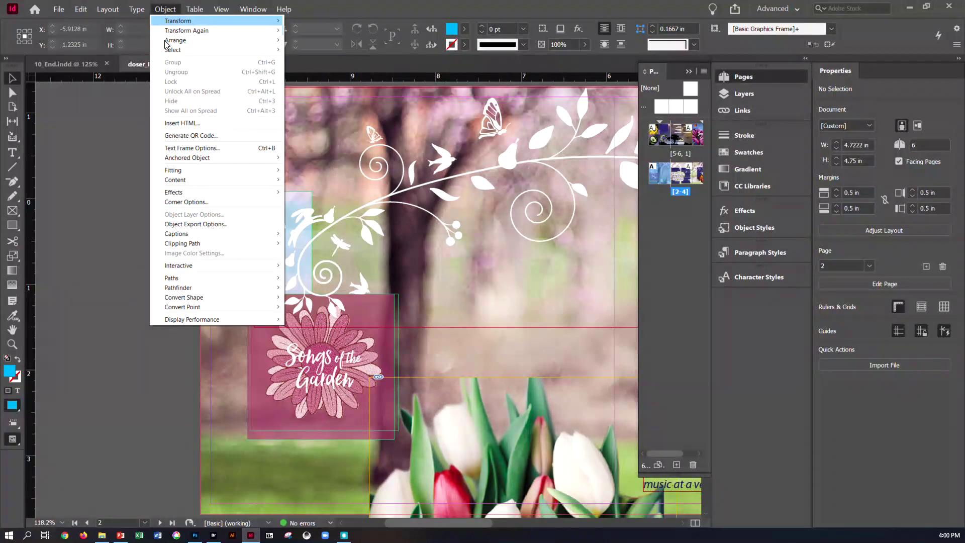
click(241, 352)
click(279, 350)
click(174, 12)
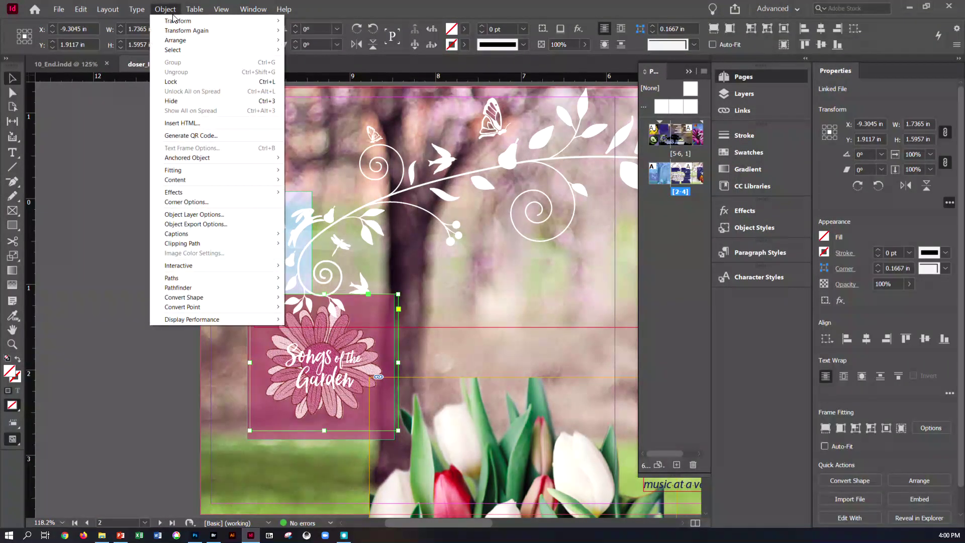
click(201, 215)
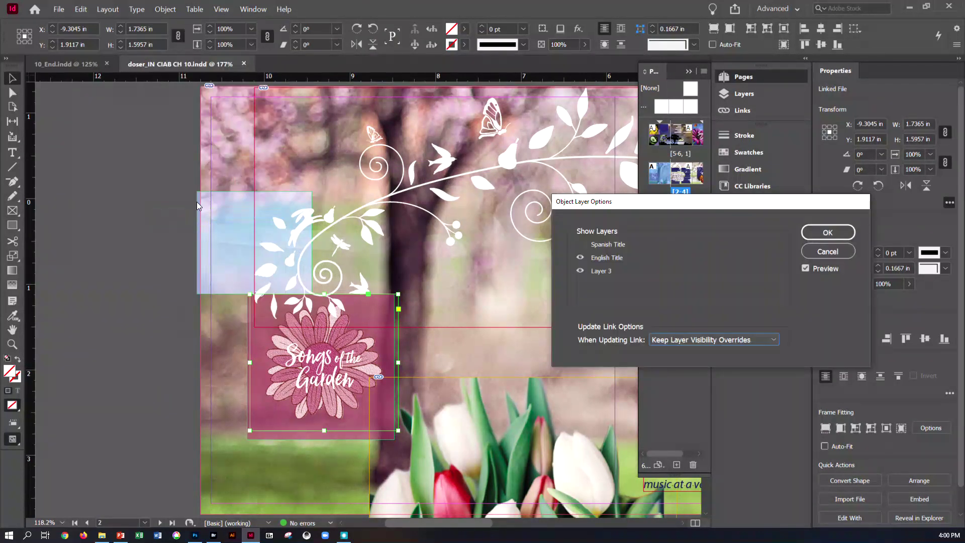
click(580, 258)
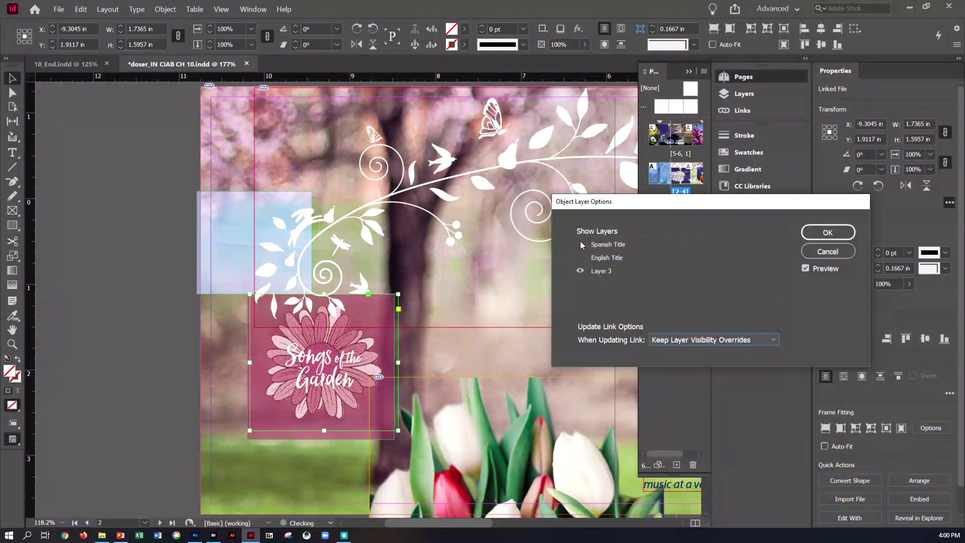
click(580, 244)
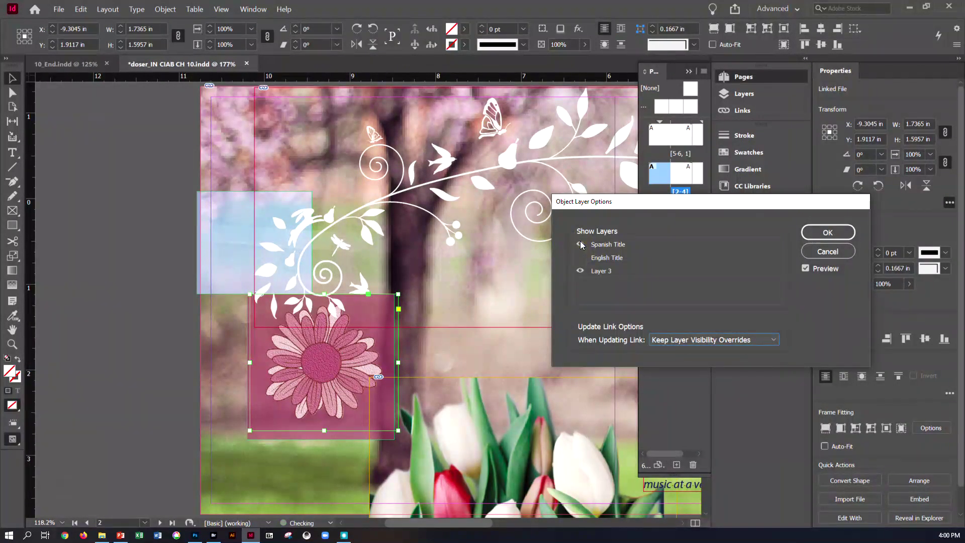
click(822, 232)
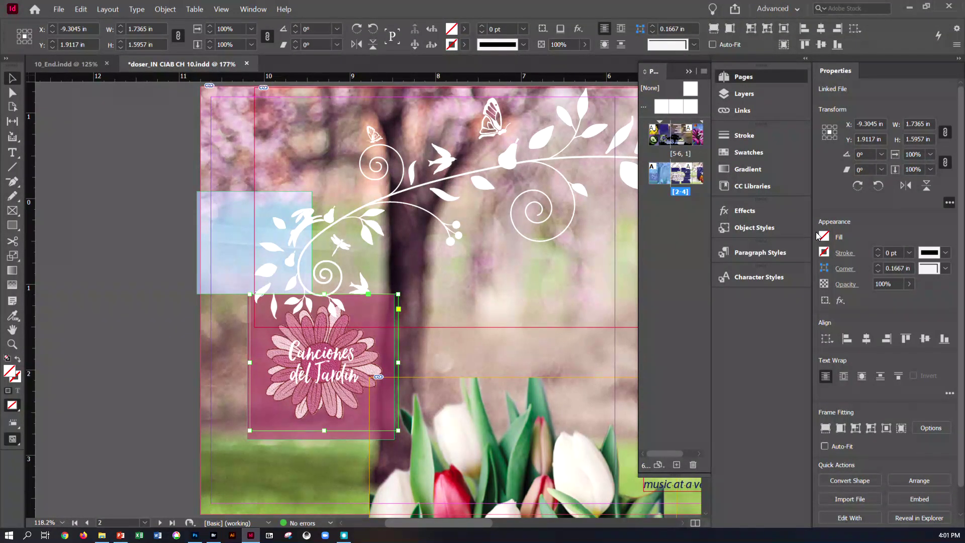
click(140, 184)
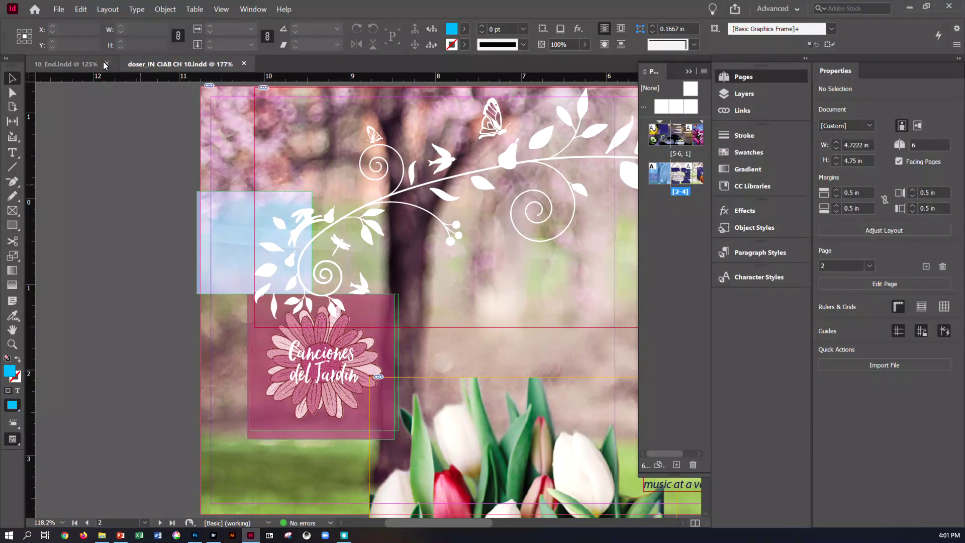
Check the finished 10_End.indd, and draw a text frame about 2.14 by 2.21 in beside page 2 containing the letter A
click(66, 64)
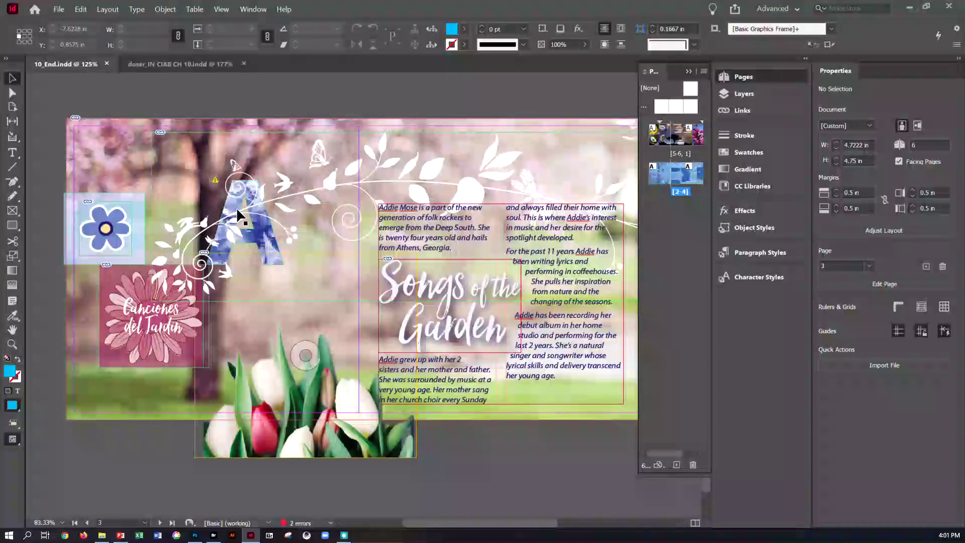
click(139, 63)
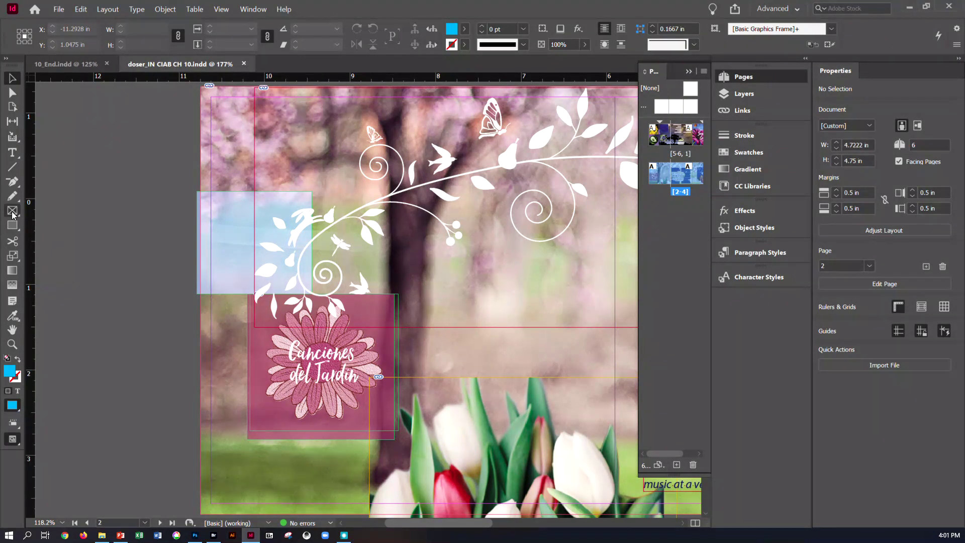
click(12, 152)
drag(56, 304, 240, 493)
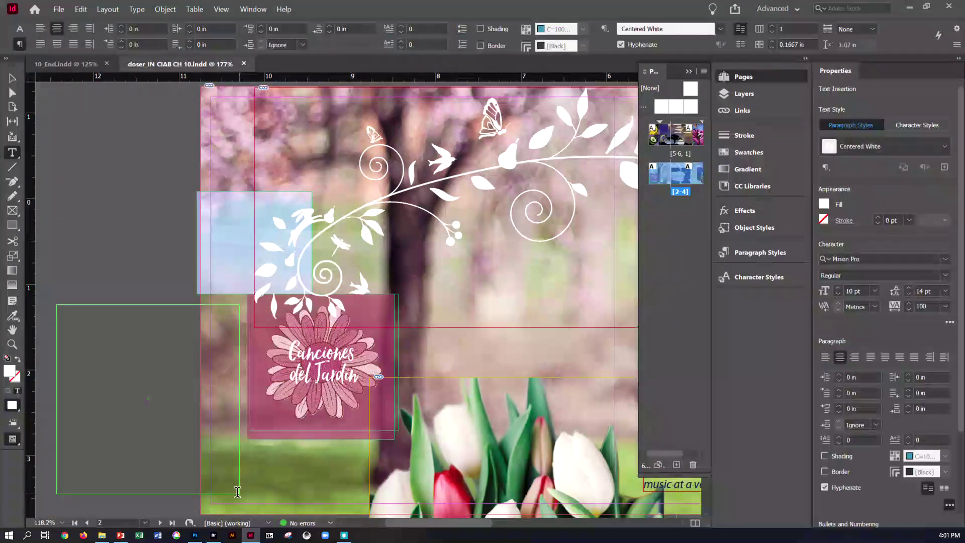
text(A)
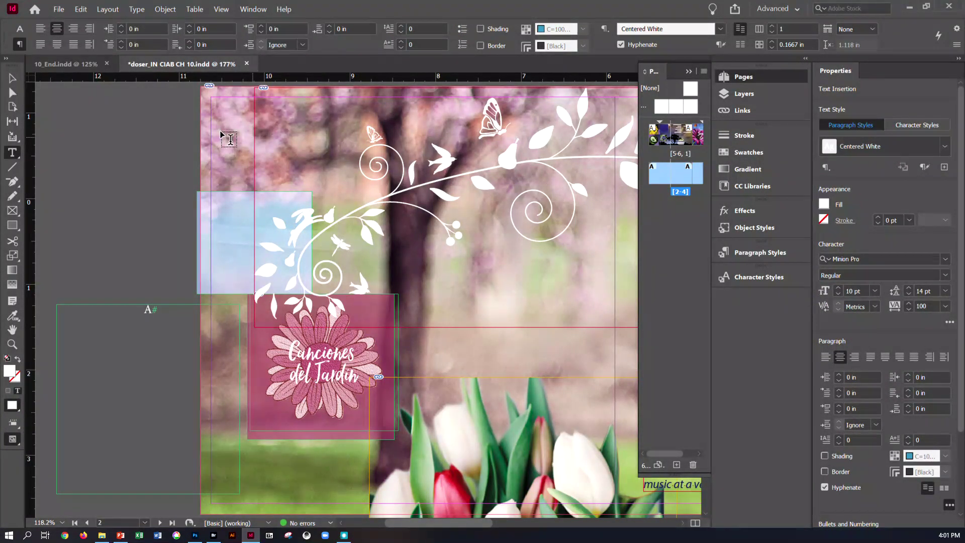
Move the letter A's text frame to about X -11.43 in, Y 2.3167 in
click(13, 79)
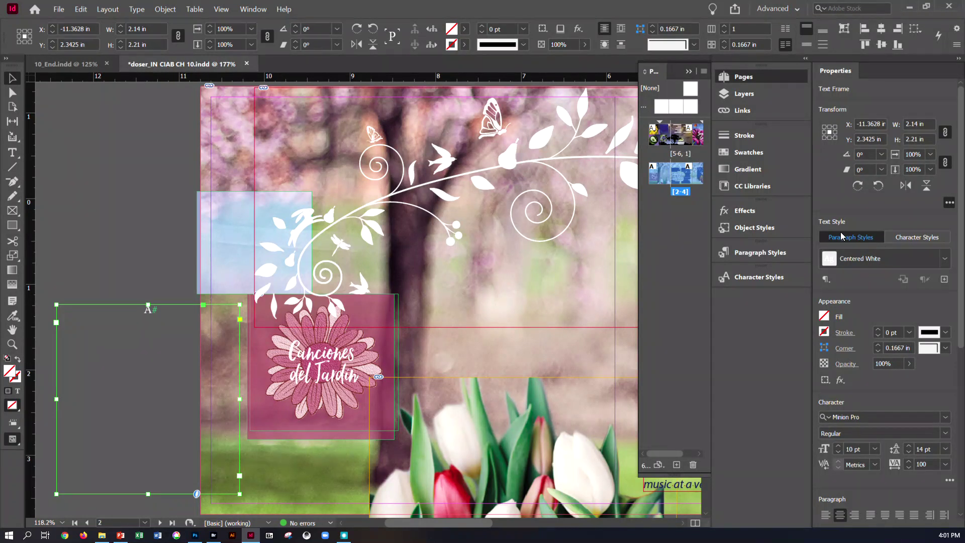
click(825, 316)
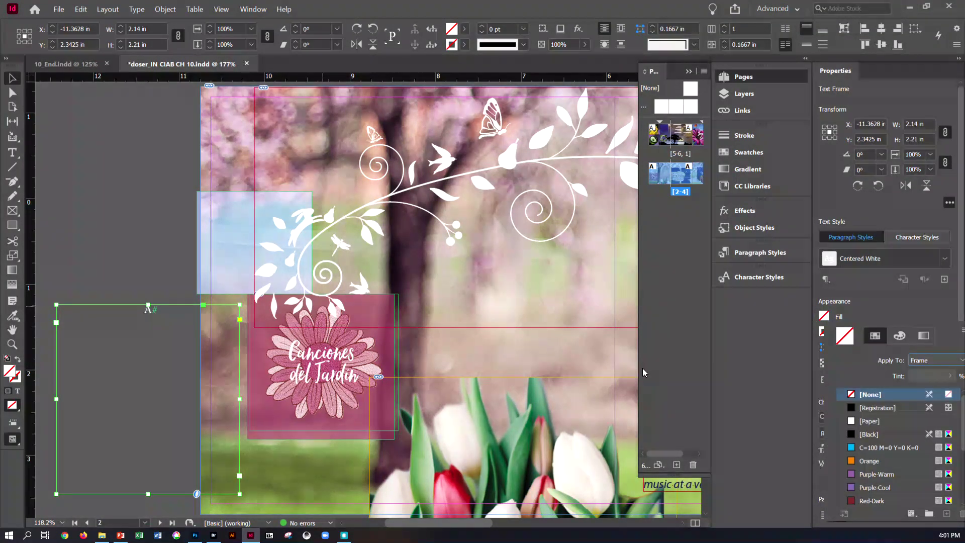
click(823, 317)
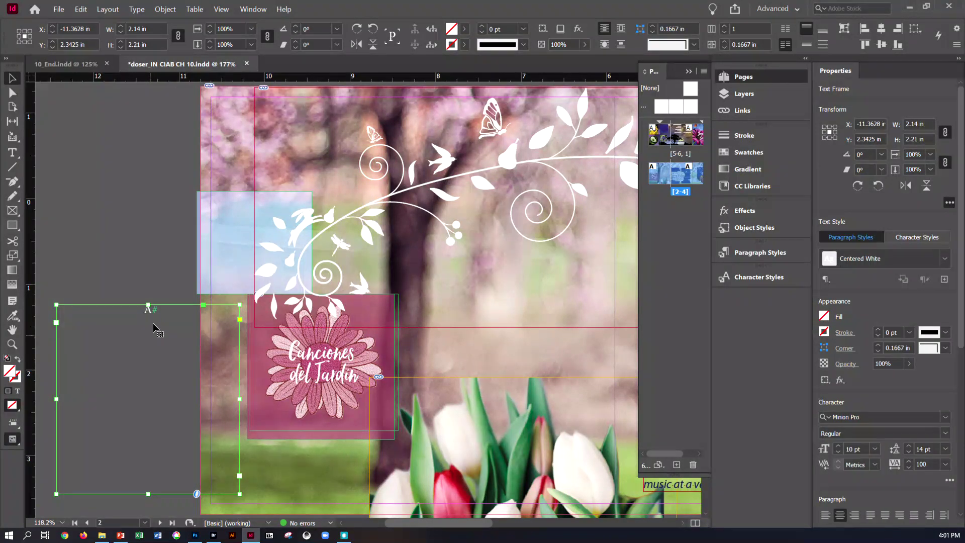
drag(150, 312, 145, 309)
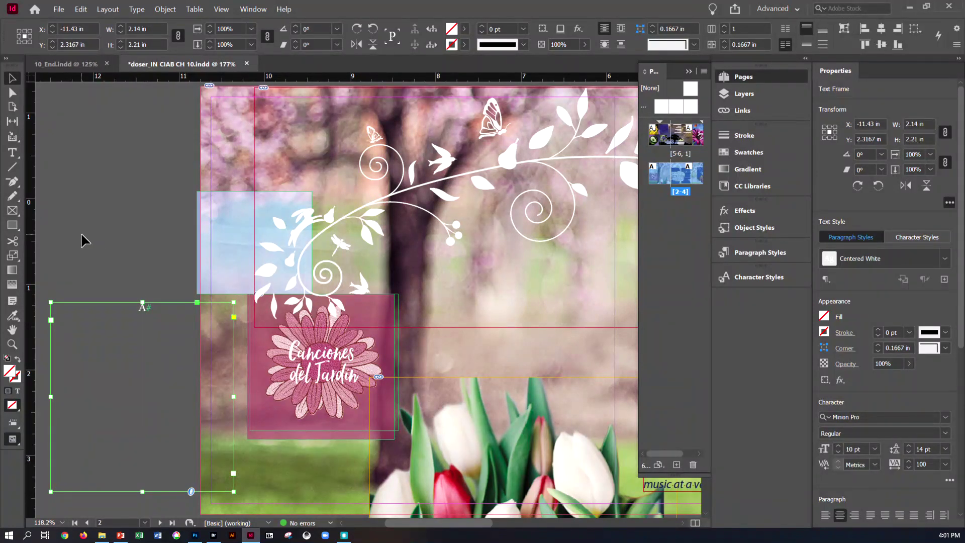
click(946, 418)
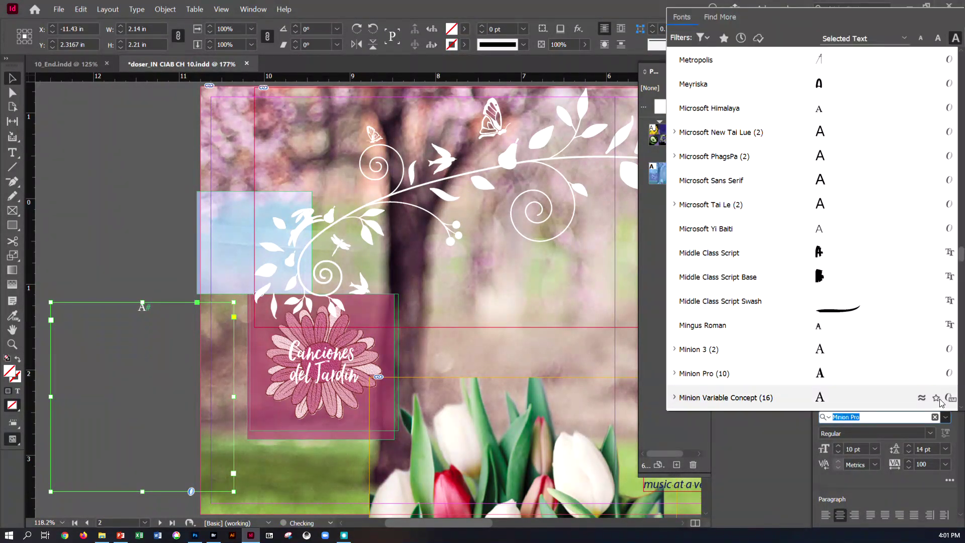
text(nuyrui)
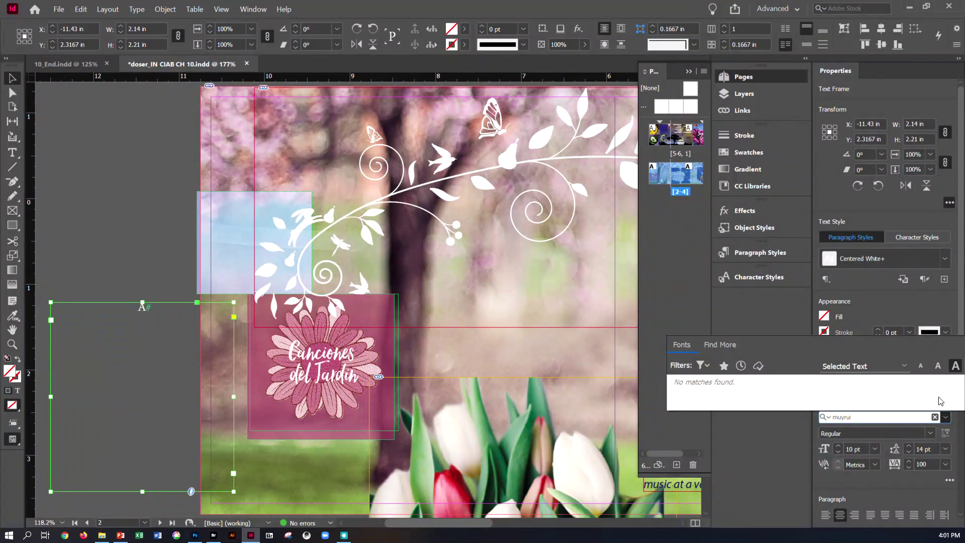
key(BackSpace)
key(BackSpace)
key(BackSpace)
text(myriad)
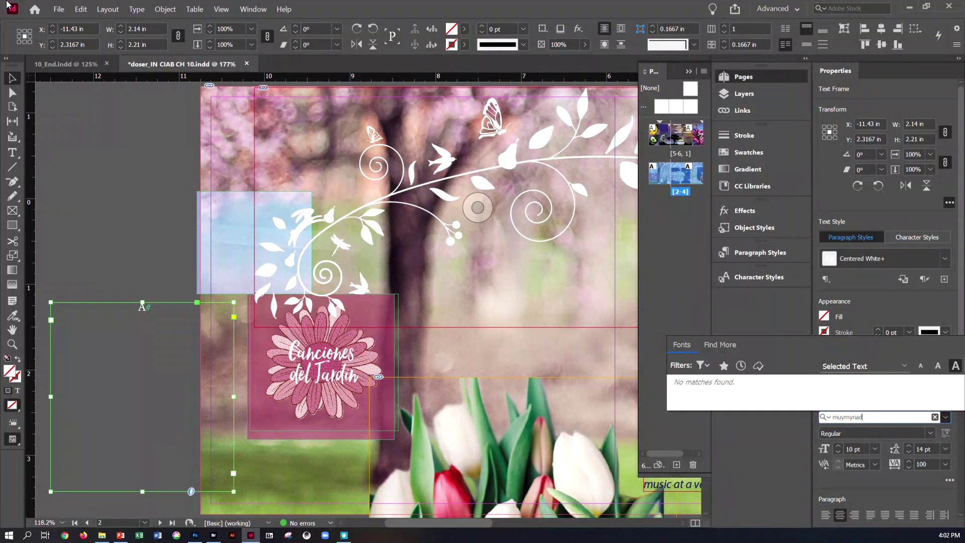
key(Escape)
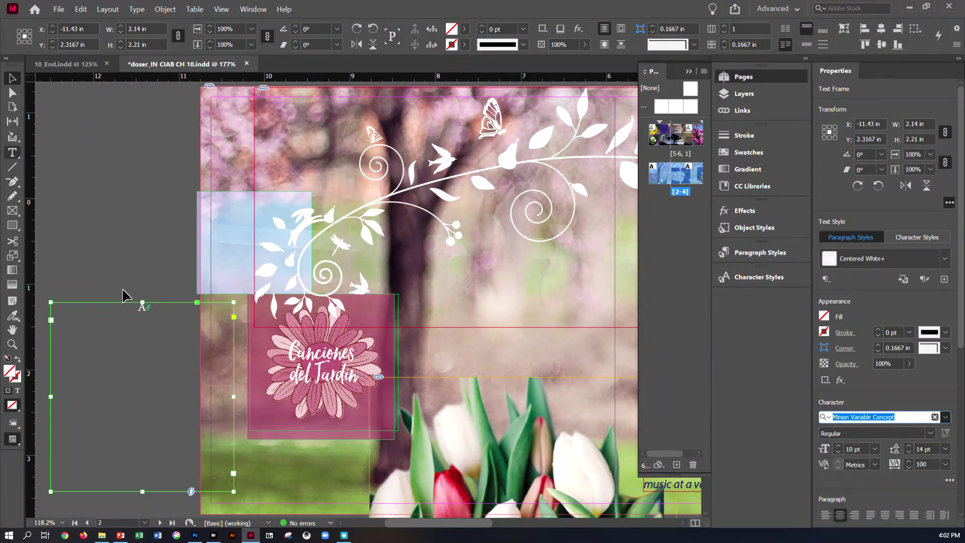
Format the letter A in Myriad Pro Bold at 150 pt
double_click(143, 309)
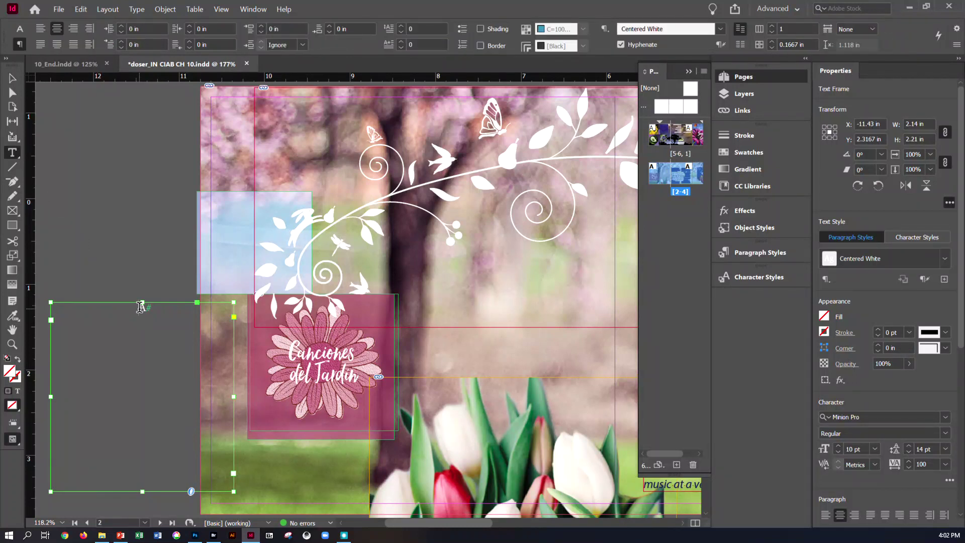
key(ctrl+a)
click(880, 260)
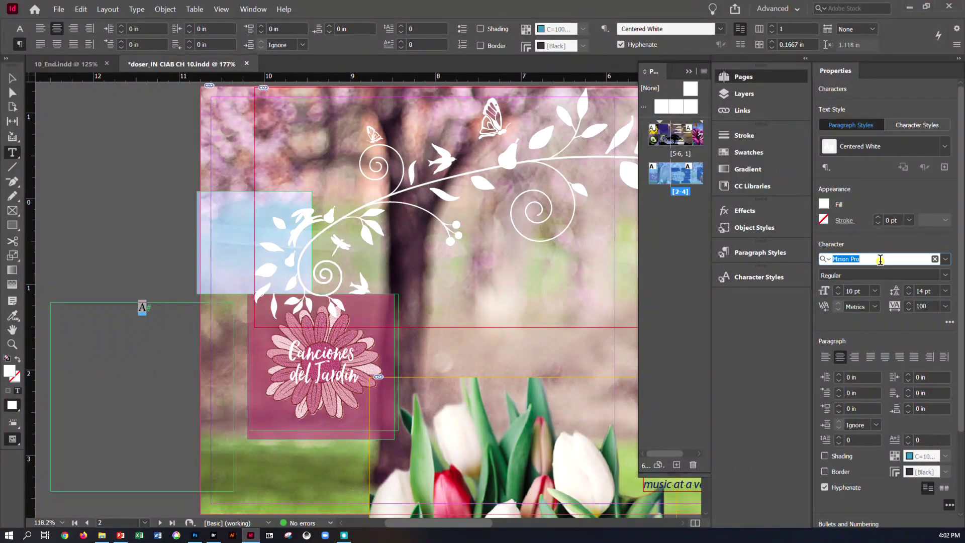
text(myru)
key(BackSpace)
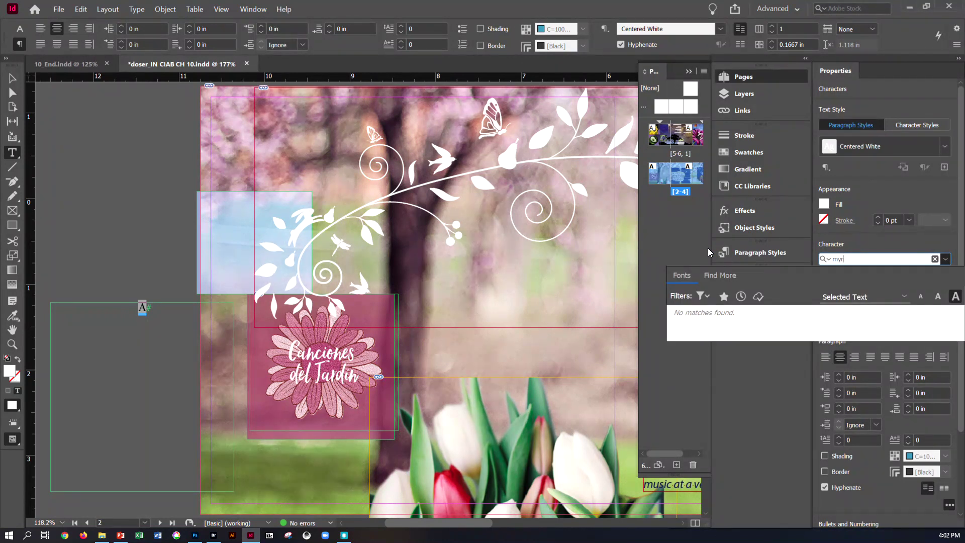
text(i)
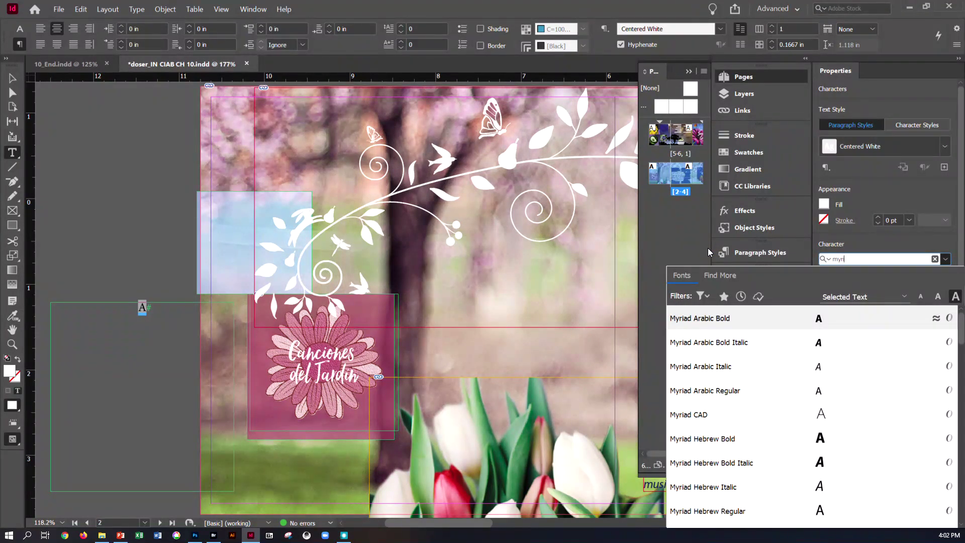
text(ad pro)
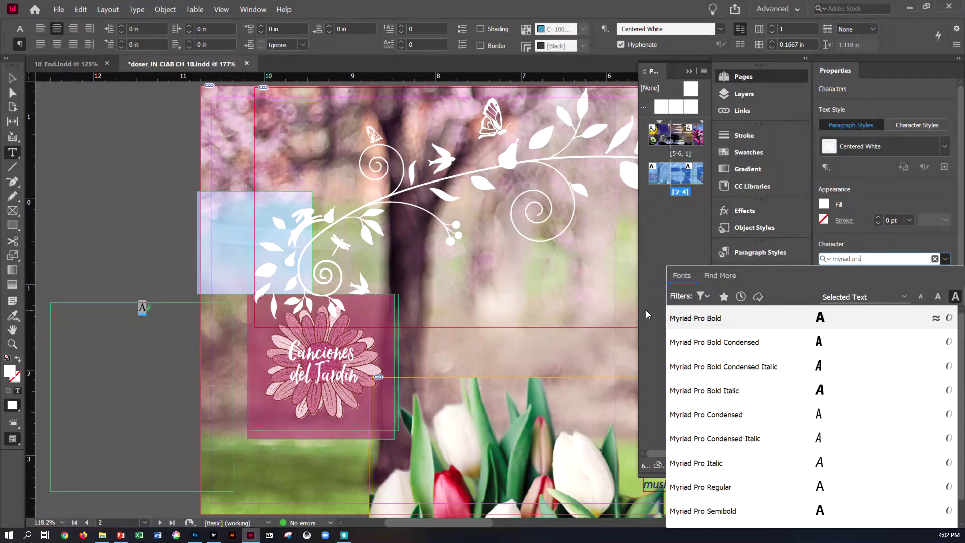
click(682, 319)
triple_click(862, 291)
text(150)
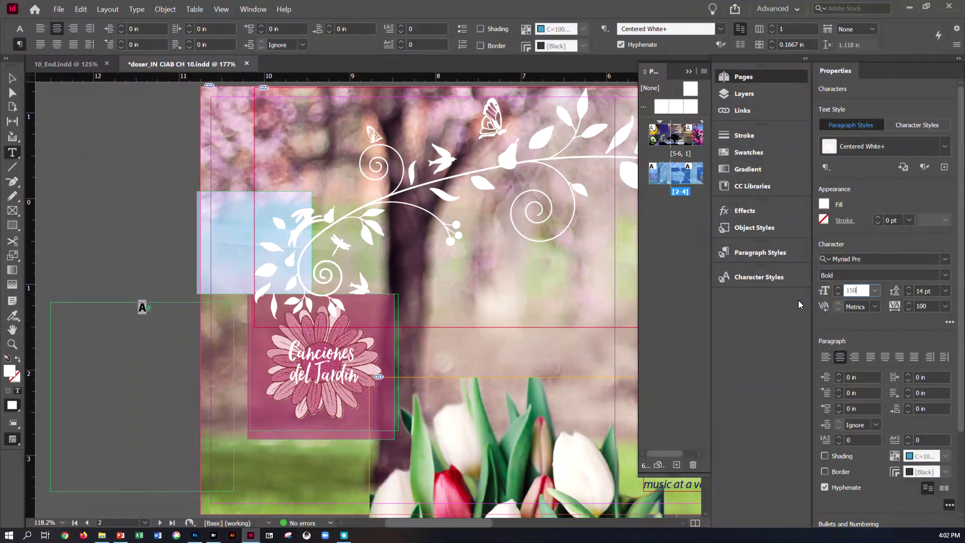
key(Return)
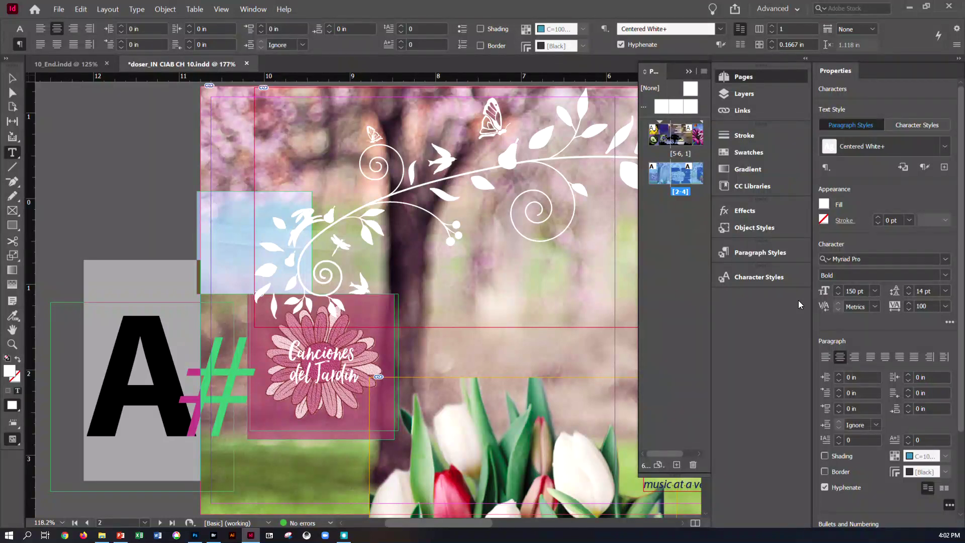
Convert the text frame holding the large letter A to outlines
click(12, 79)
click(121, 334)
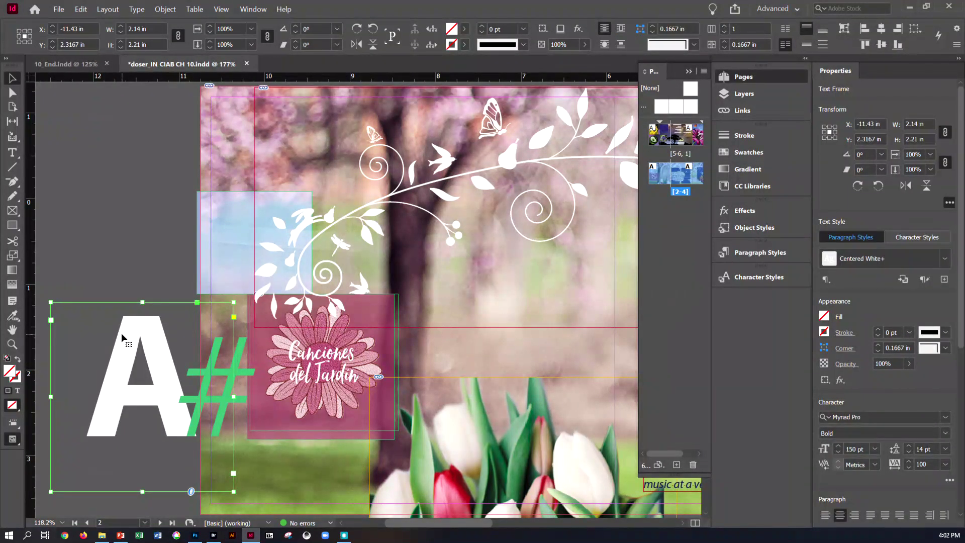
click(136, 11)
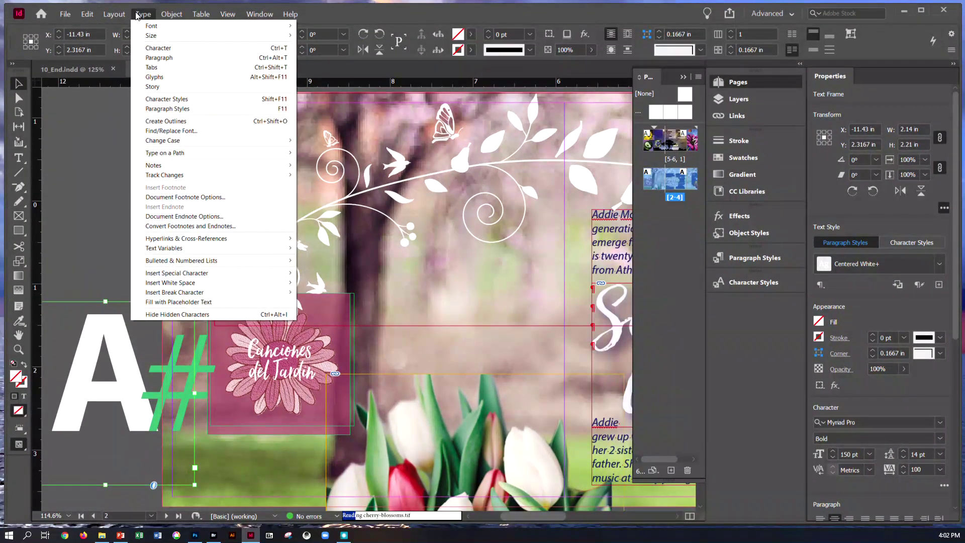
click(927, 14)
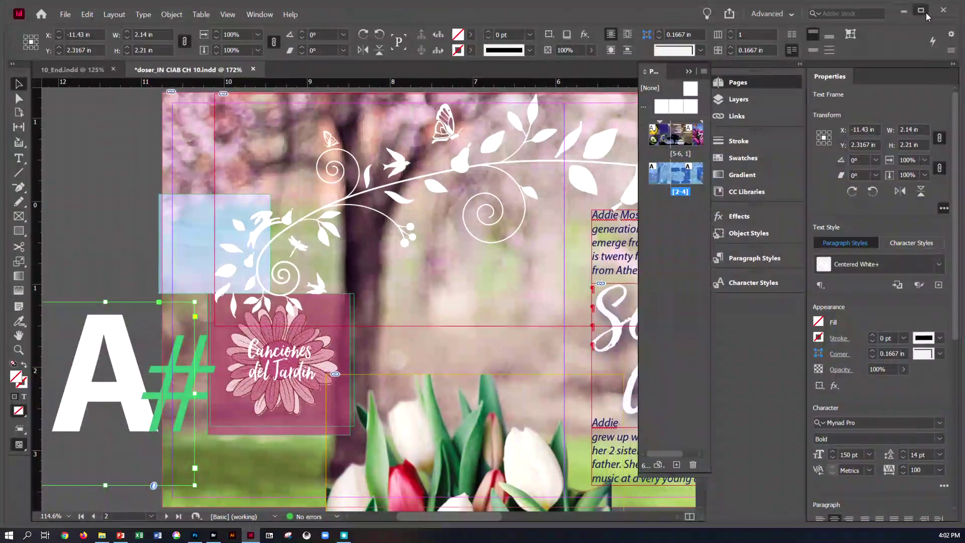
click(927, 14)
click(137, 10)
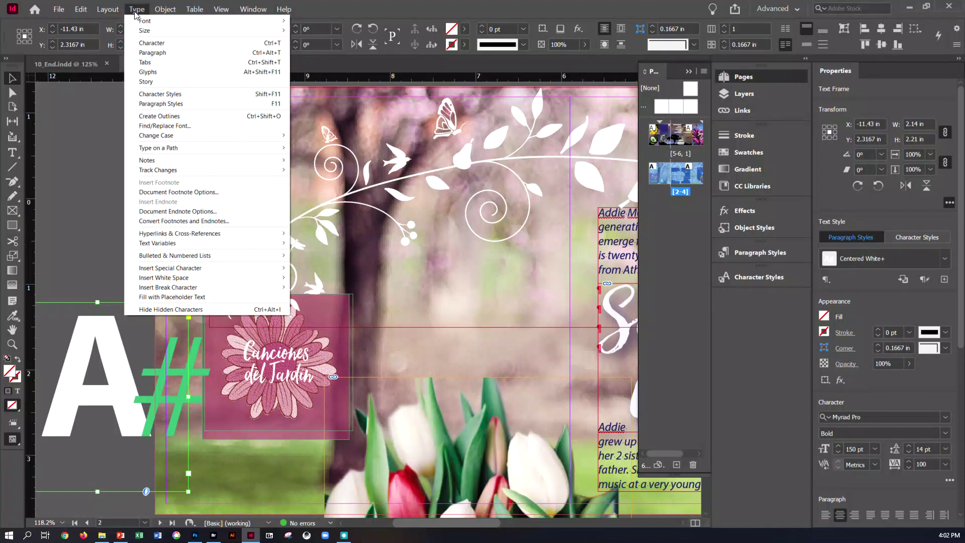
click(160, 117)
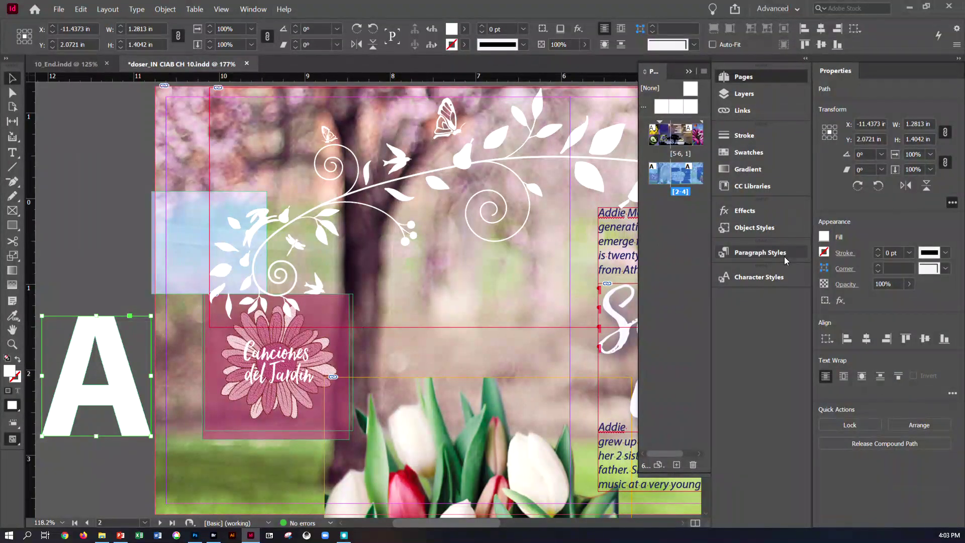
Set the outlined letter A's fill to None and place Blue-Hydrangea-blurred.psd inside it
click(823, 237)
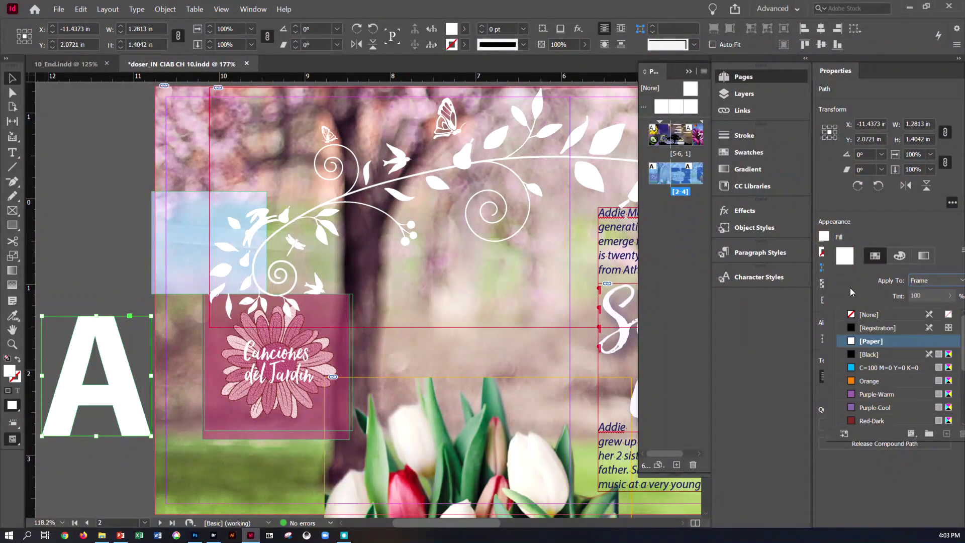
click(856, 315)
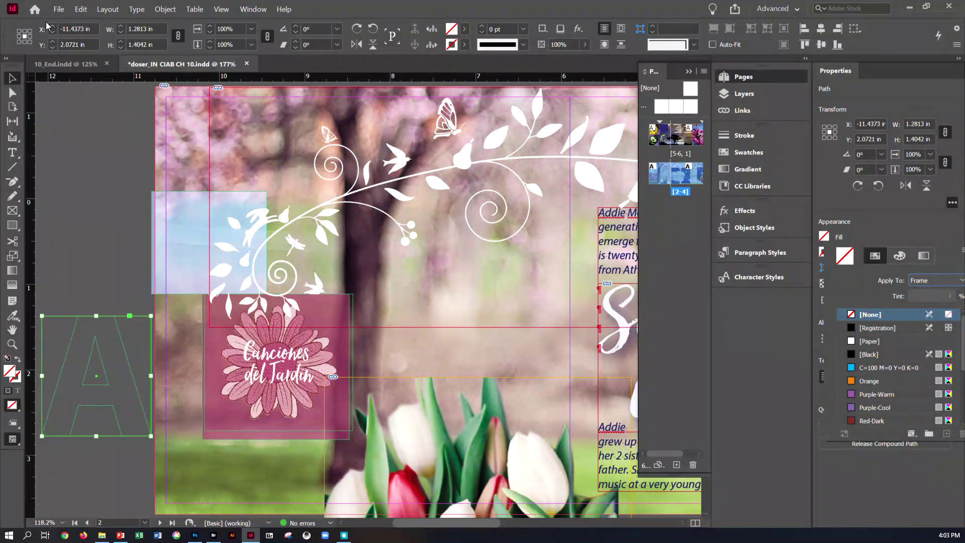
click(56, 9)
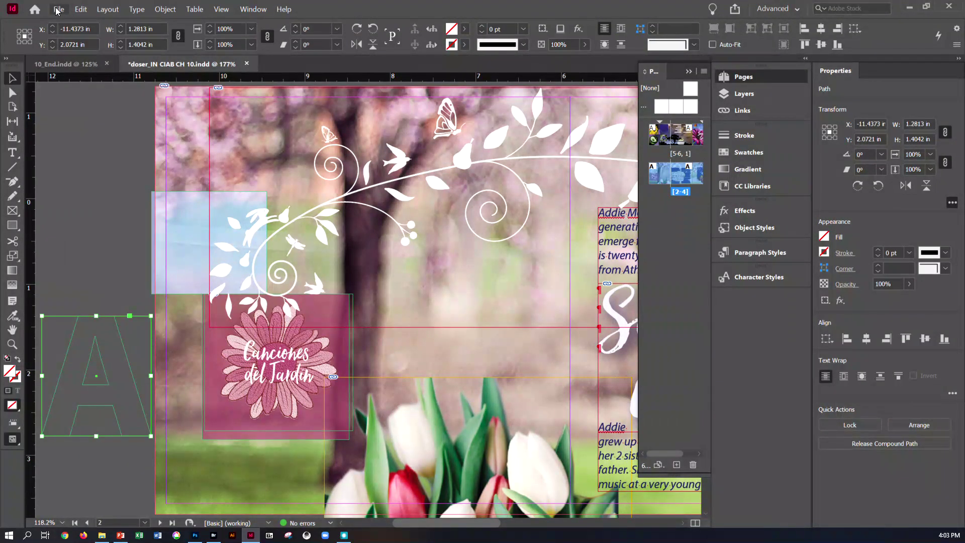
click(57, 10)
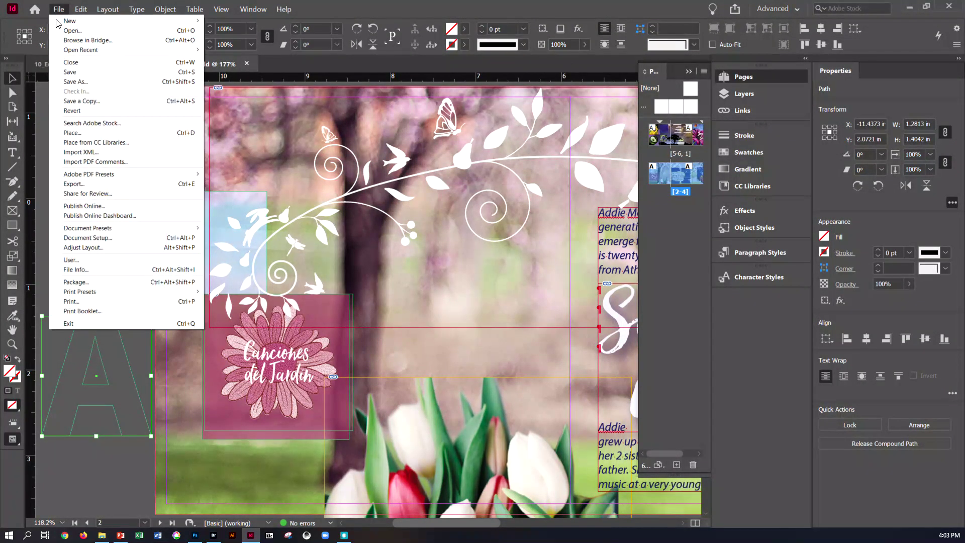
click(63, 134)
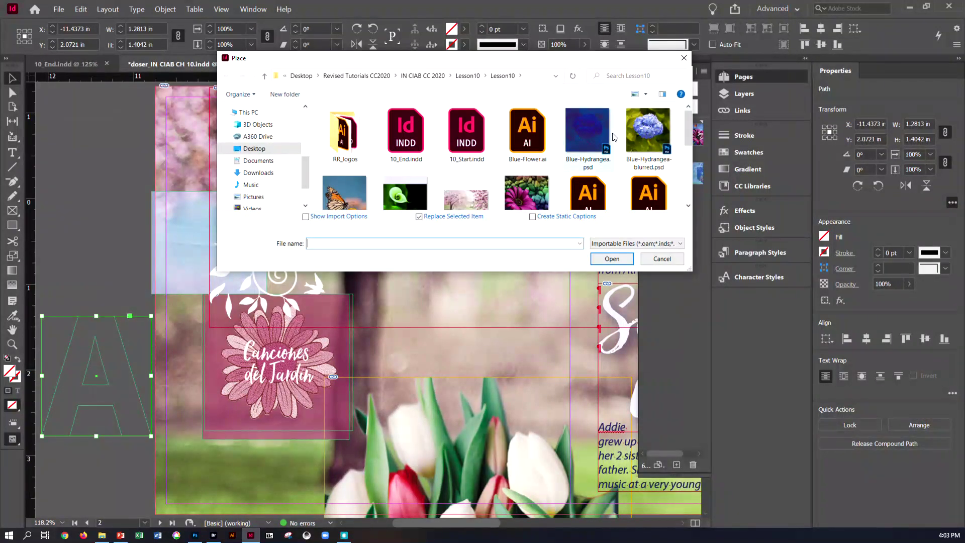
click(649, 136)
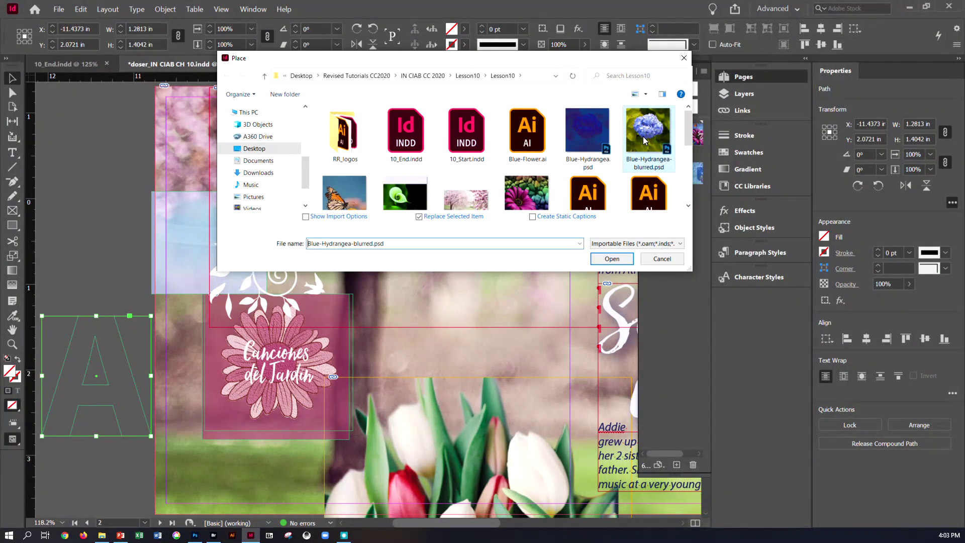
click(611, 259)
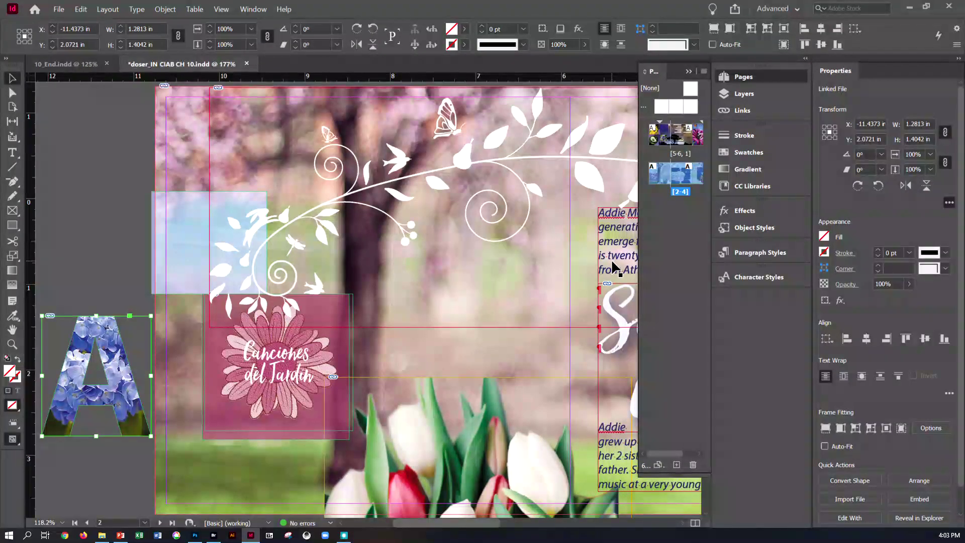
Scale the hydrangea image inside the letter A to 200% and flip it horizontally
click(95, 332)
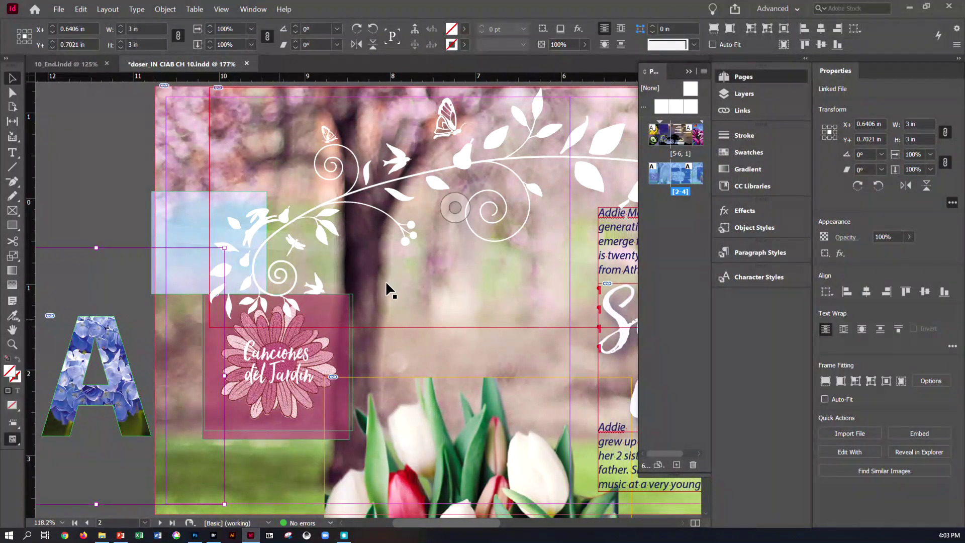
click(930, 155)
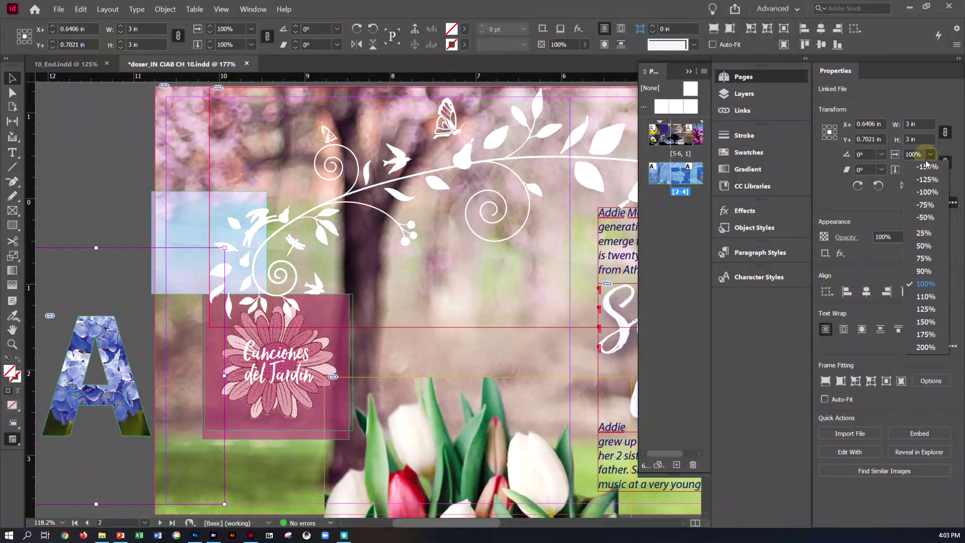
click(926, 347)
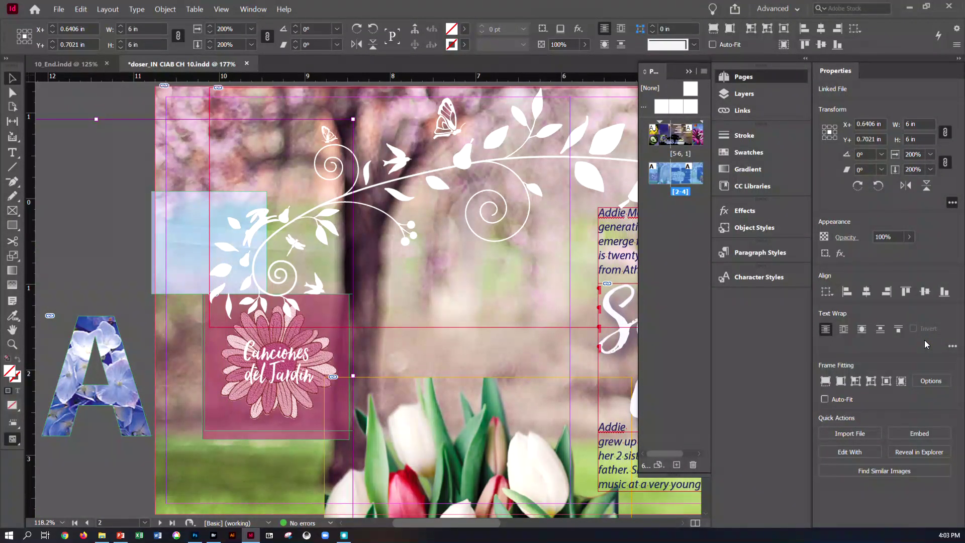
click(907, 187)
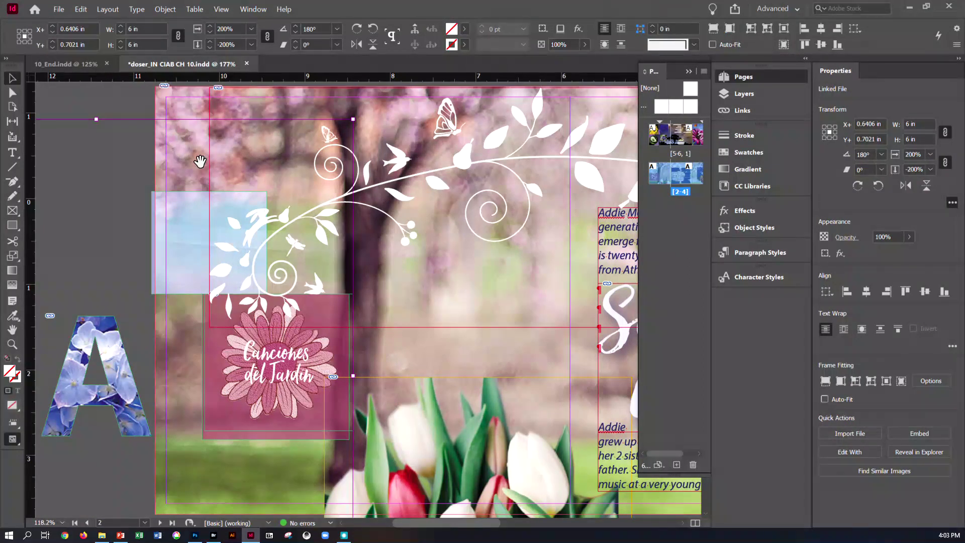
Move the image-filled letter A onto the garland at about X -8.05 in, Y -0.01 in
click(81, 101)
click(82, 334)
drag(82, 334, 372, 157)
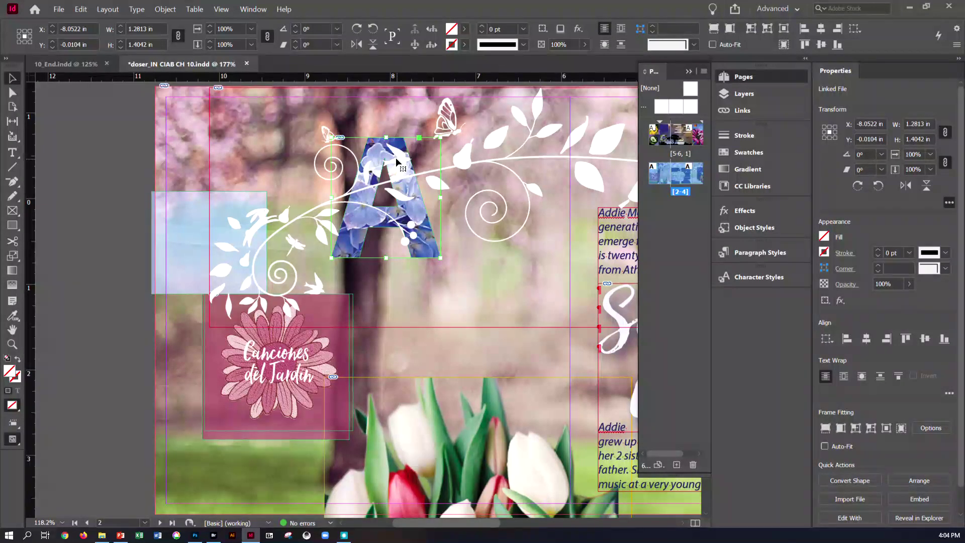
Send the image-filled letter A one level backward in the stacking order
right_click(396, 158)
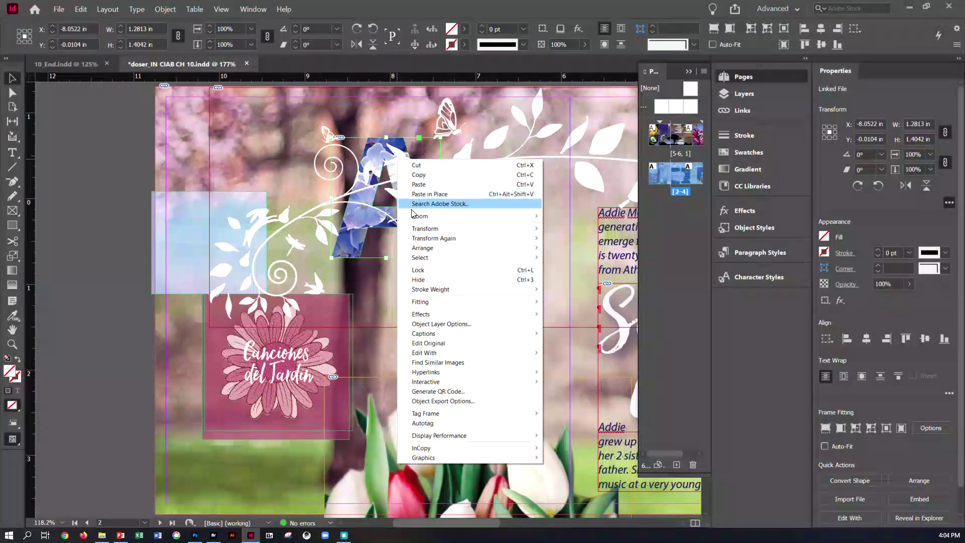
mouse_move(418, 248)
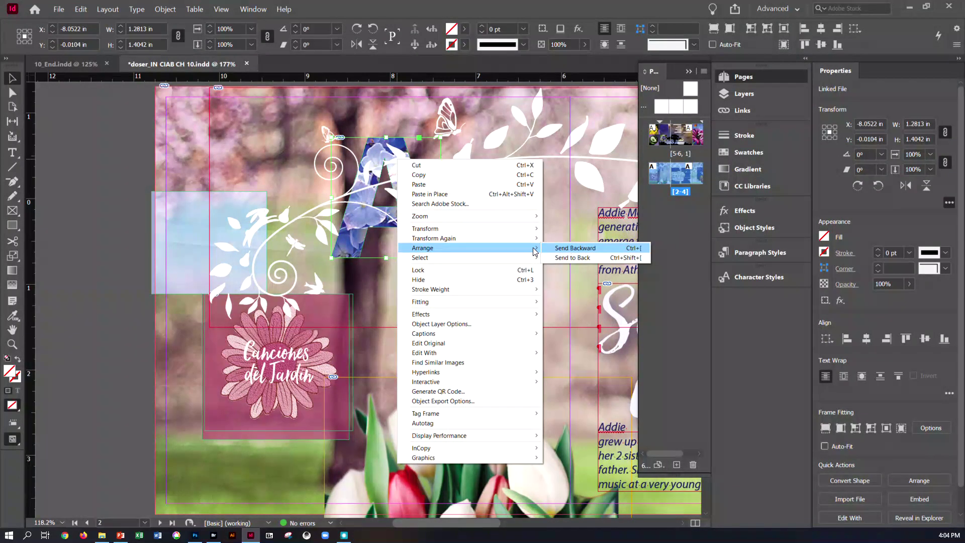
click(566, 247)
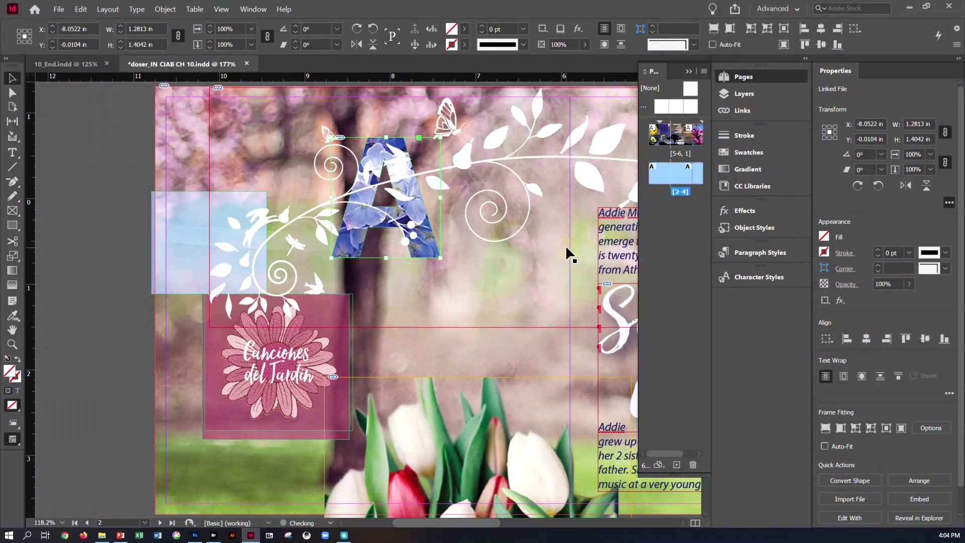
Try to change the white garland's stacking order relative to the letter A
click(292, 217)
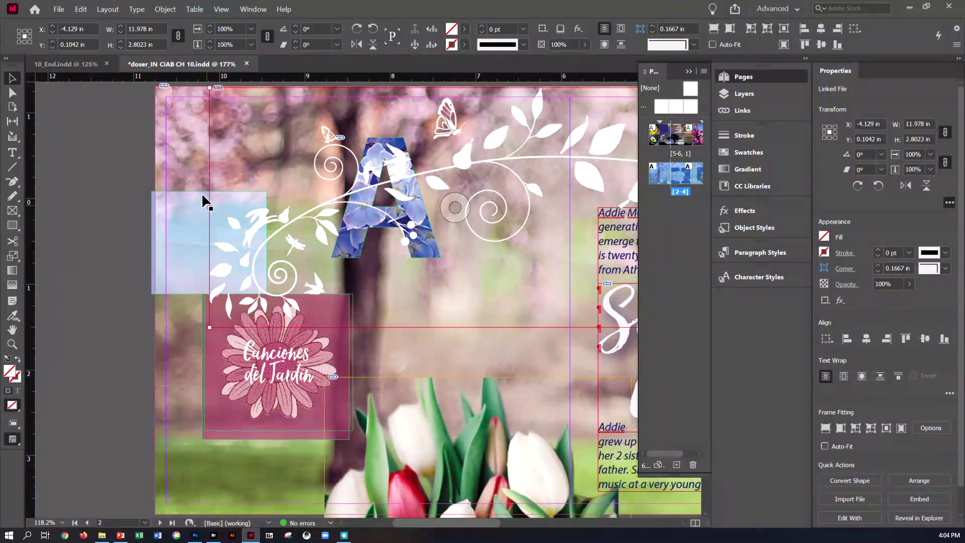
right_click(306, 211)
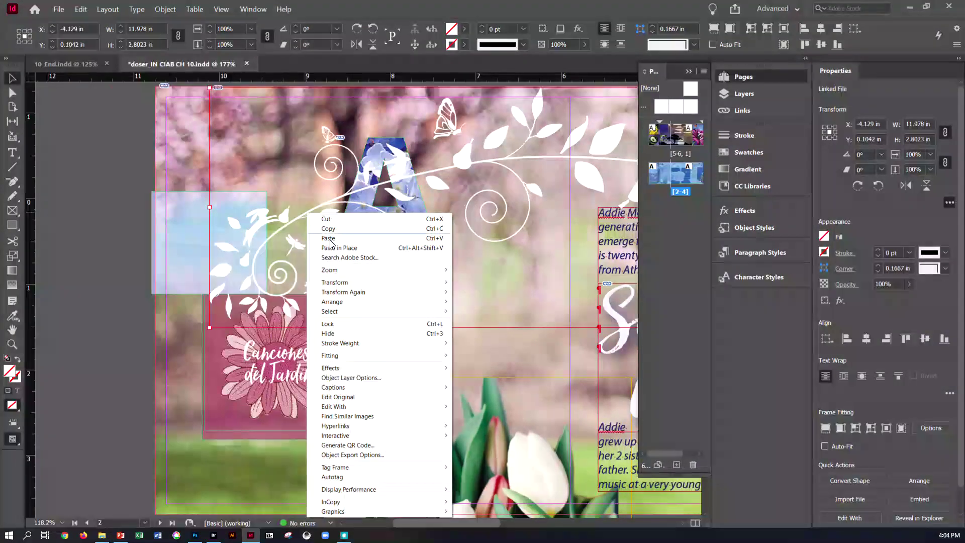
mouse_move(388, 301)
click(464, 302)
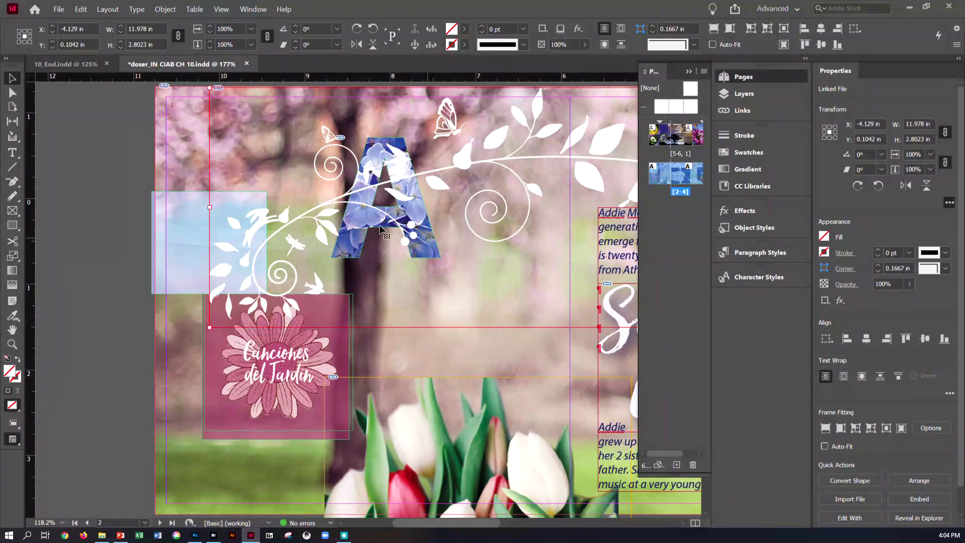
click(93, 147)
click(378, 144)
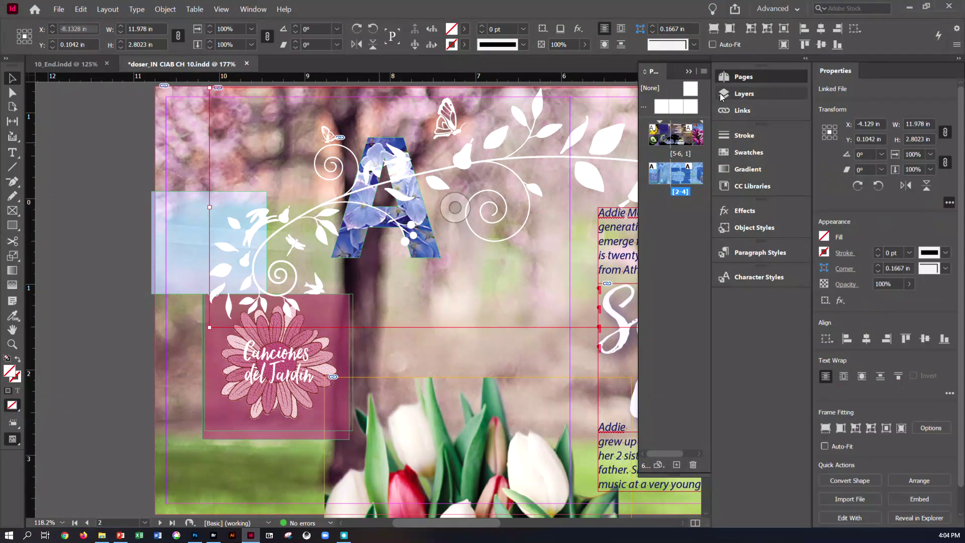
Move the Graphics layer above the Text layer
click(744, 94)
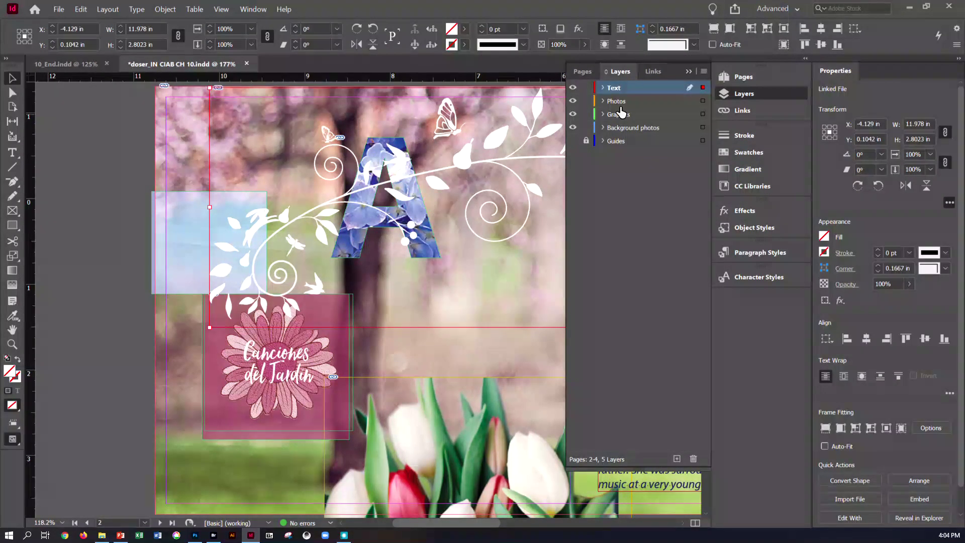
click(620, 116)
drag(626, 83, 625, 83)
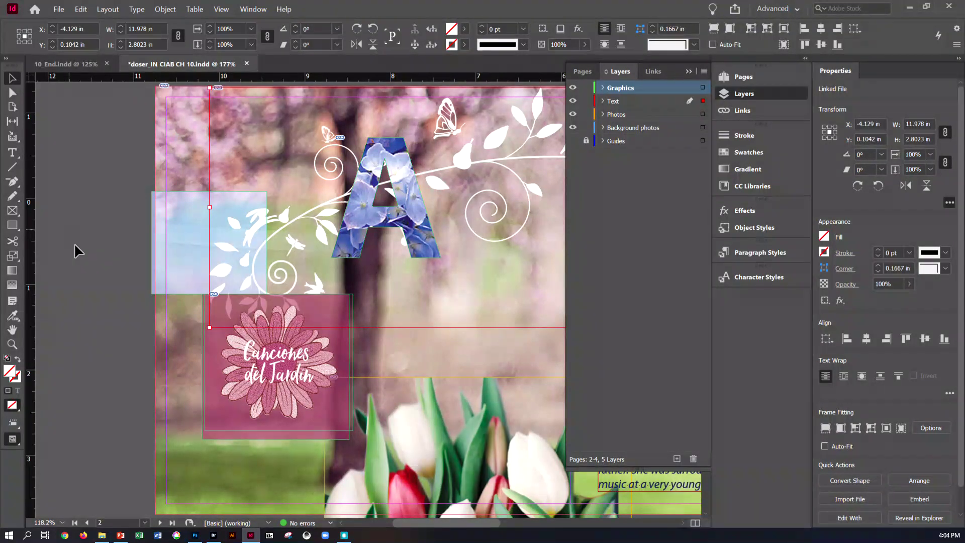
Check the letter A and garland across the spread with nothing selected, and fit page 2 in the window
click(419, 514)
drag(419, 523, 473, 516)
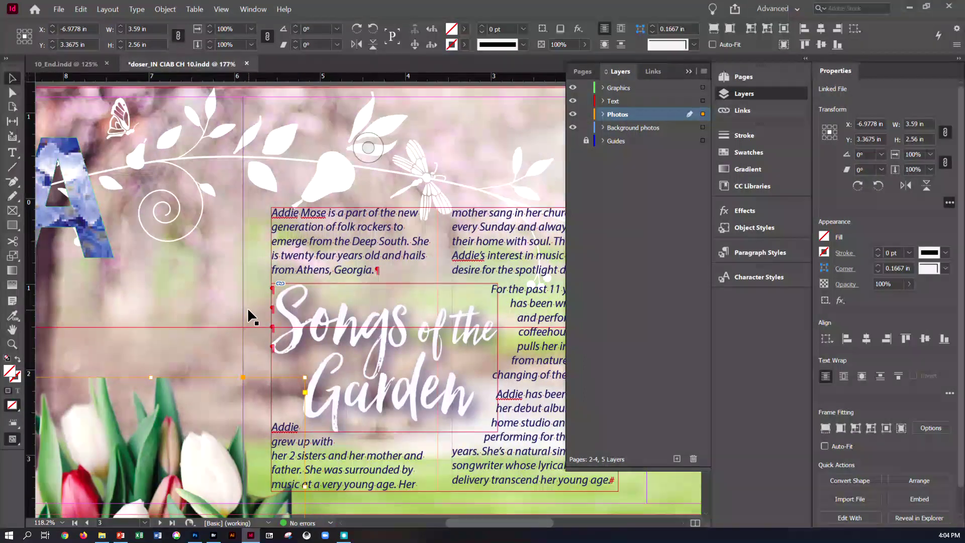
key(ctrl+0)
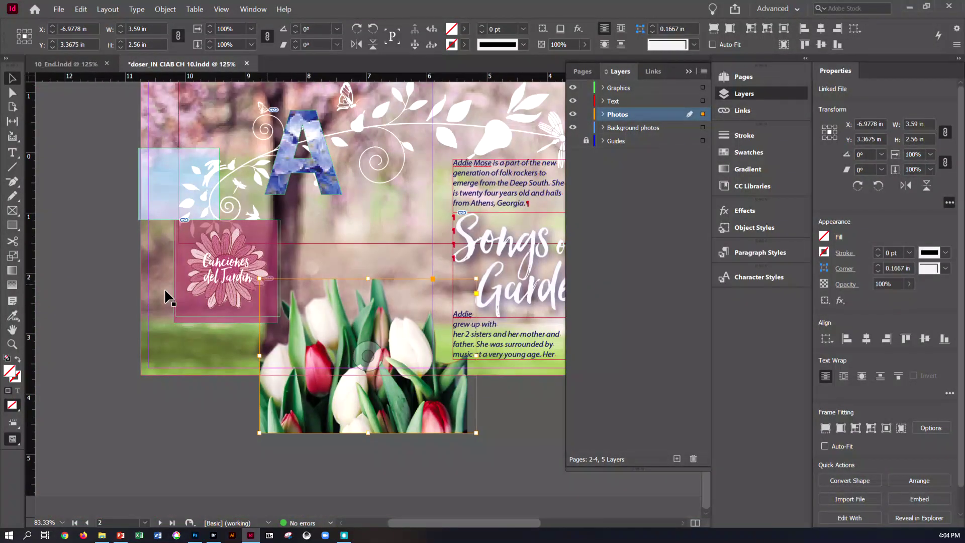
click(80, 187)
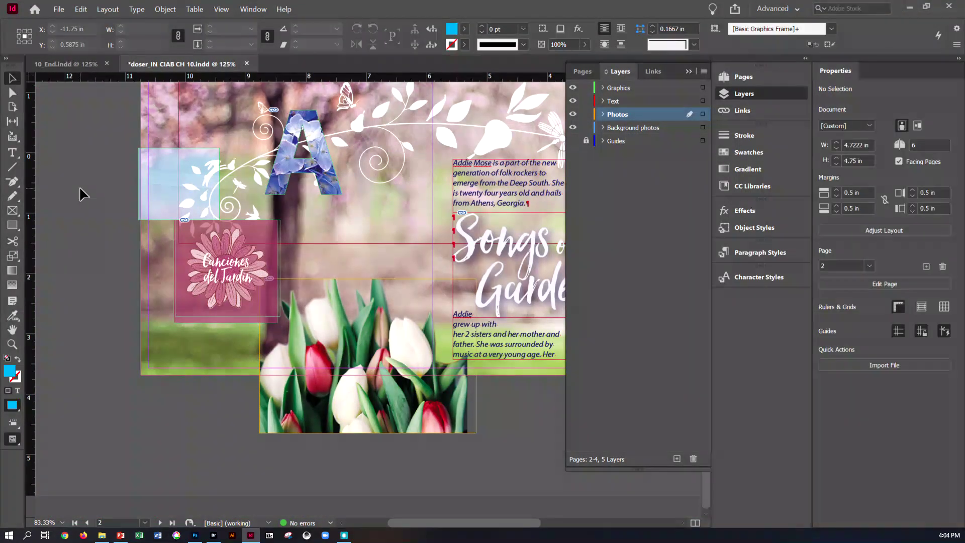
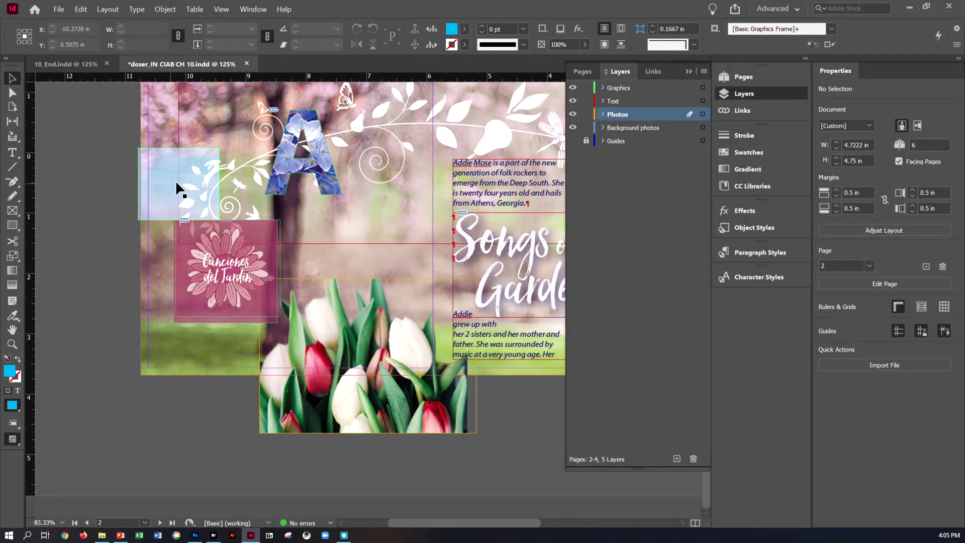
click(221, 9)
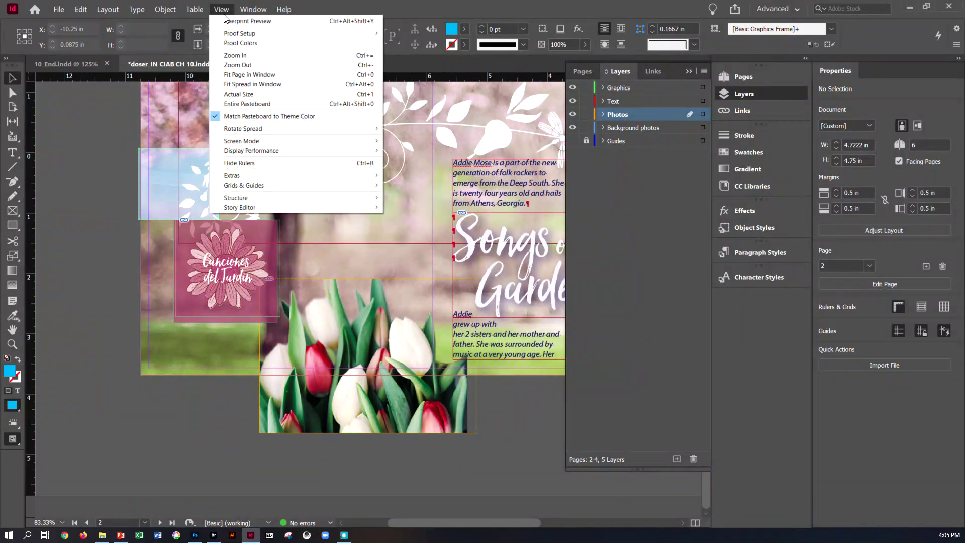
click(246, 72)
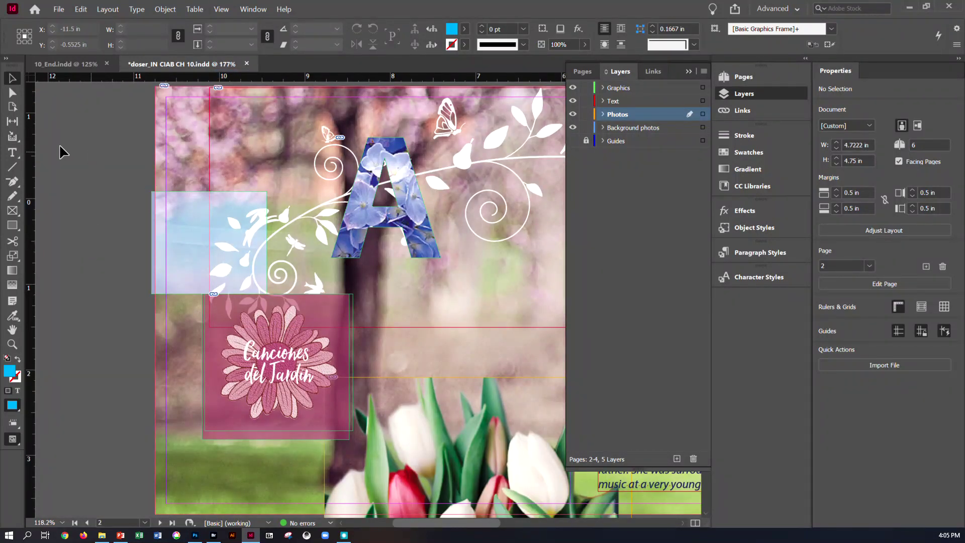
Open the library Lesson_10_Elements.indl and place its floating window beside the letter A
click(59, 10)
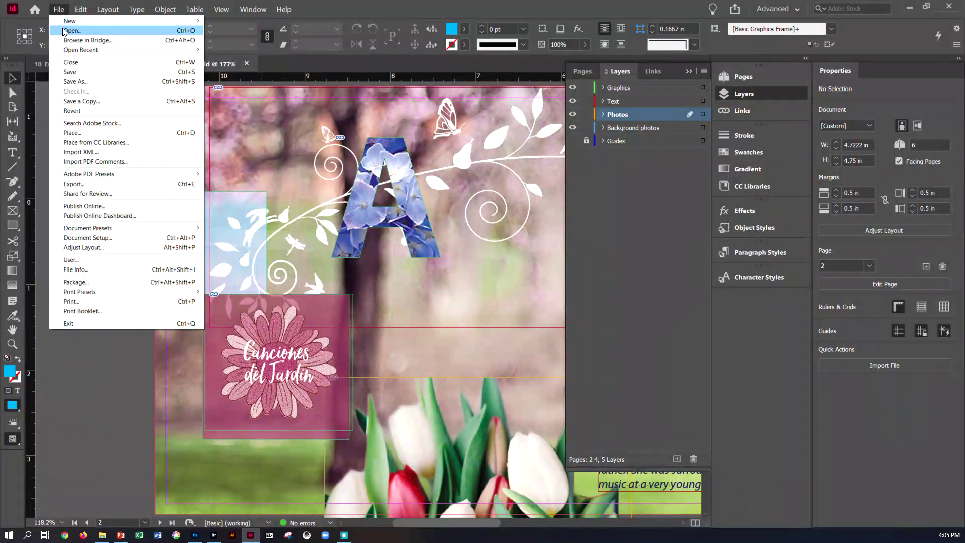
click(64, 30)
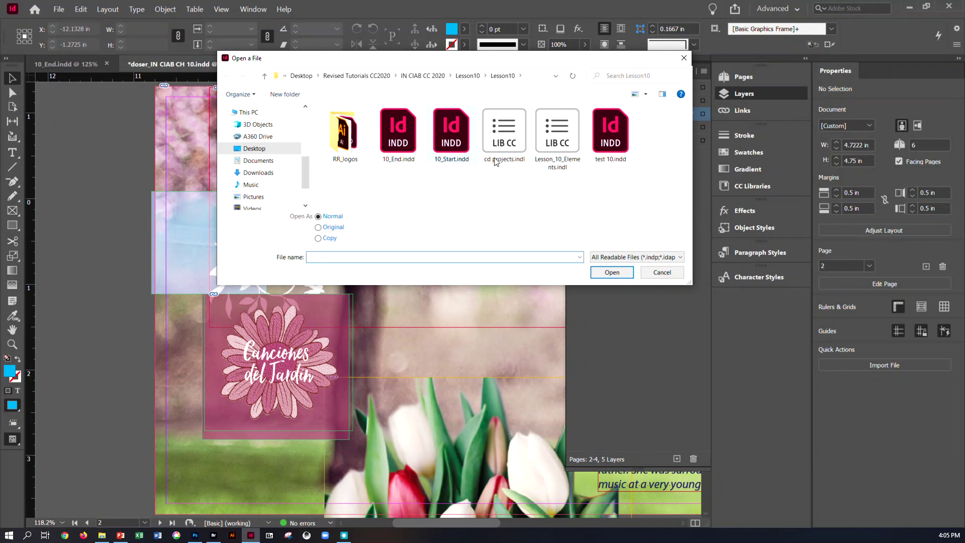
click(557, 150)
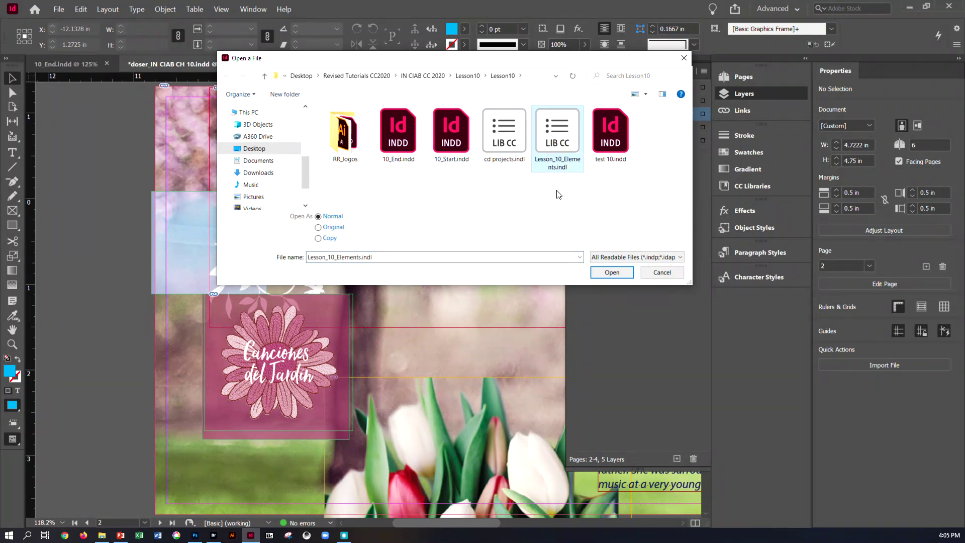
click(605, 275)
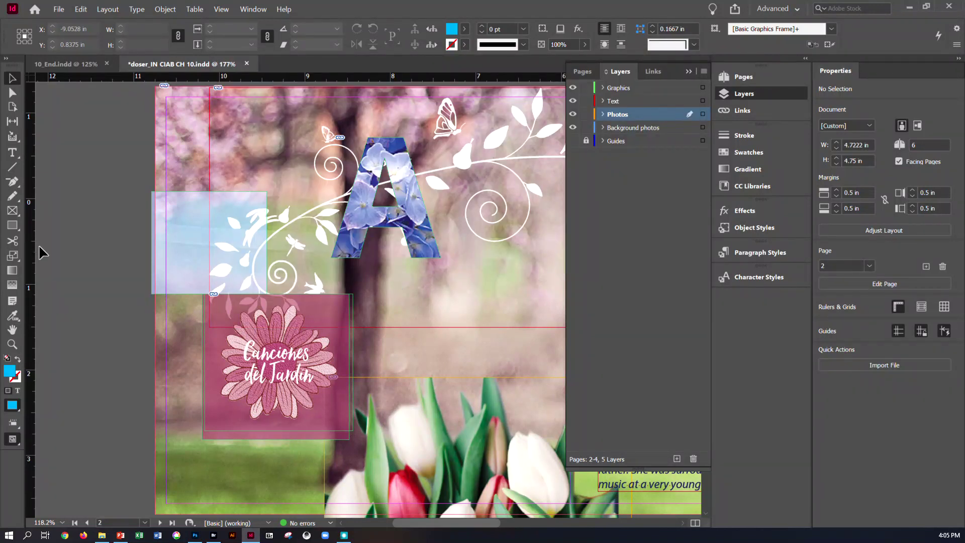
drag(270, 122, 496, 176)
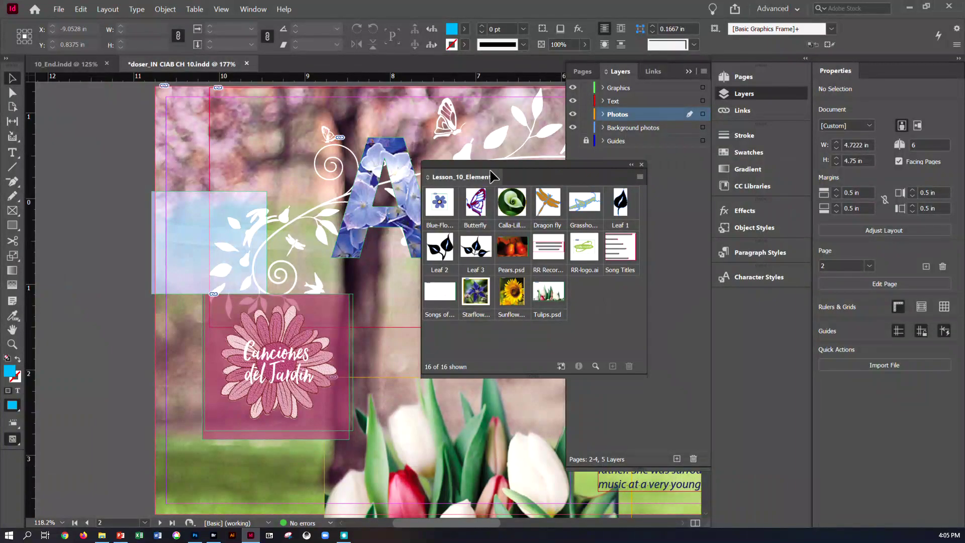
Try to show only a subset of the Lesson_10_Elements library's items, and close the library
click(640, 177)
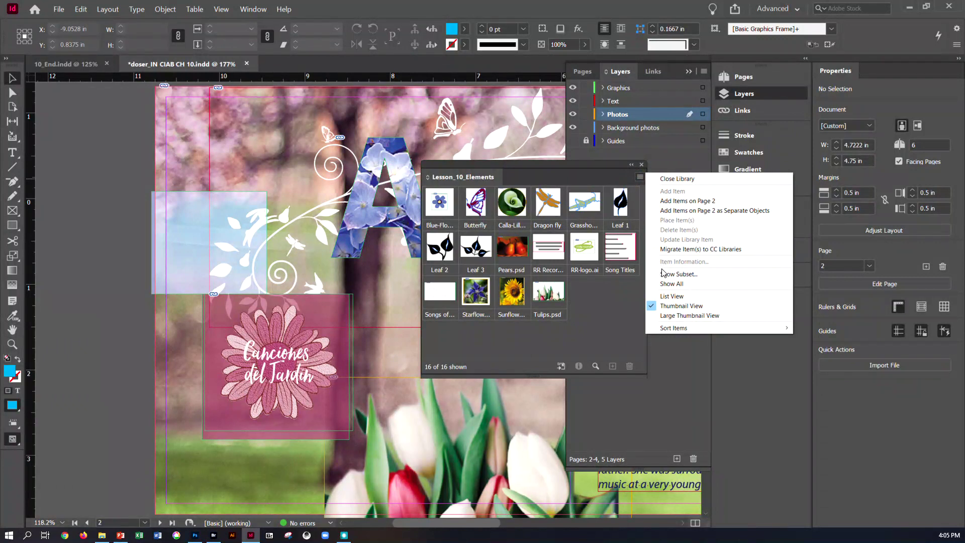
key(Escape)
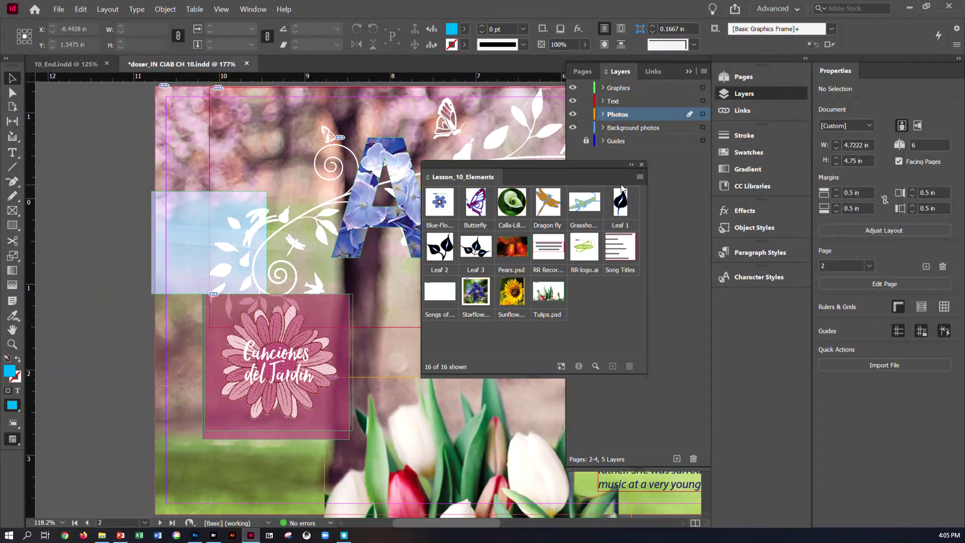
click(640, 177)
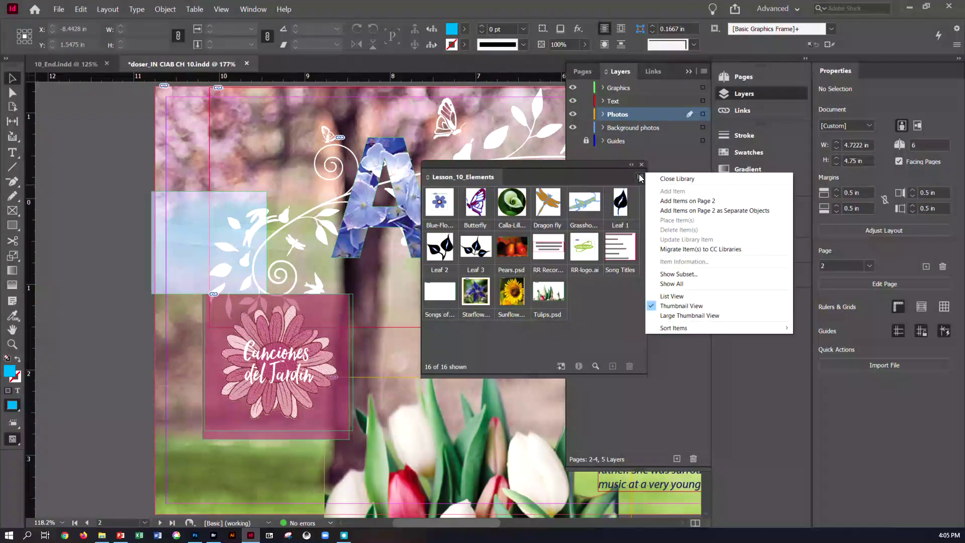
click(665, 274)
drag(562, 162, 482, 141)
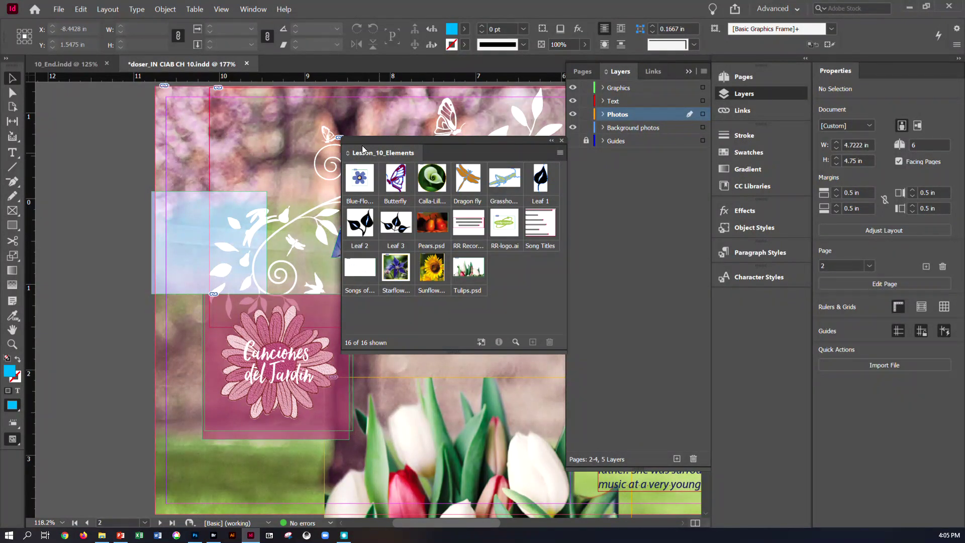
click(560, 152)
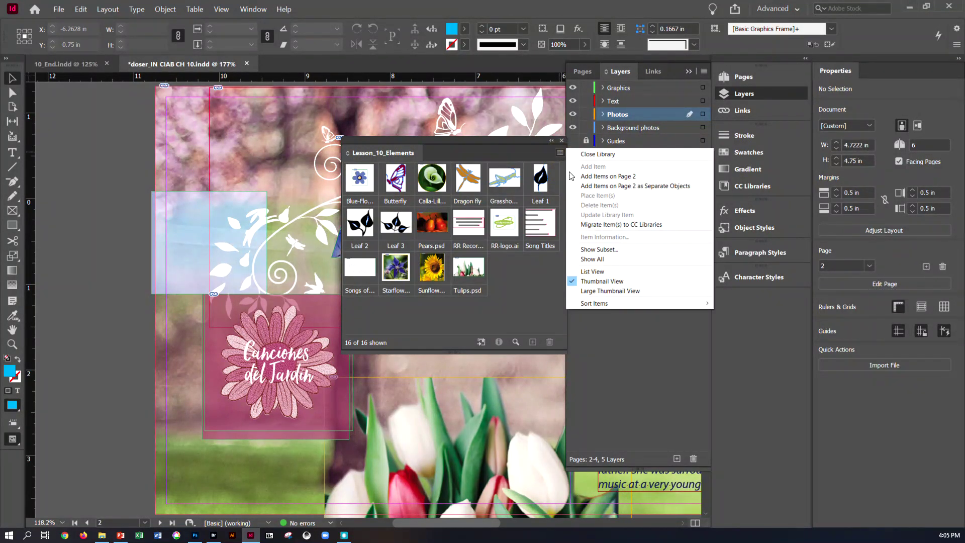
click(592, 249)
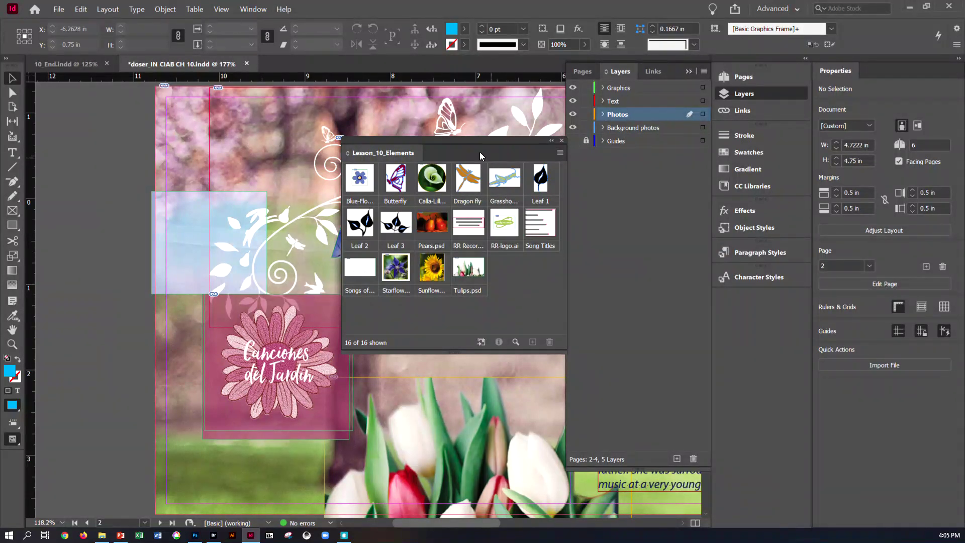
drag(467, 141, 522, 168)
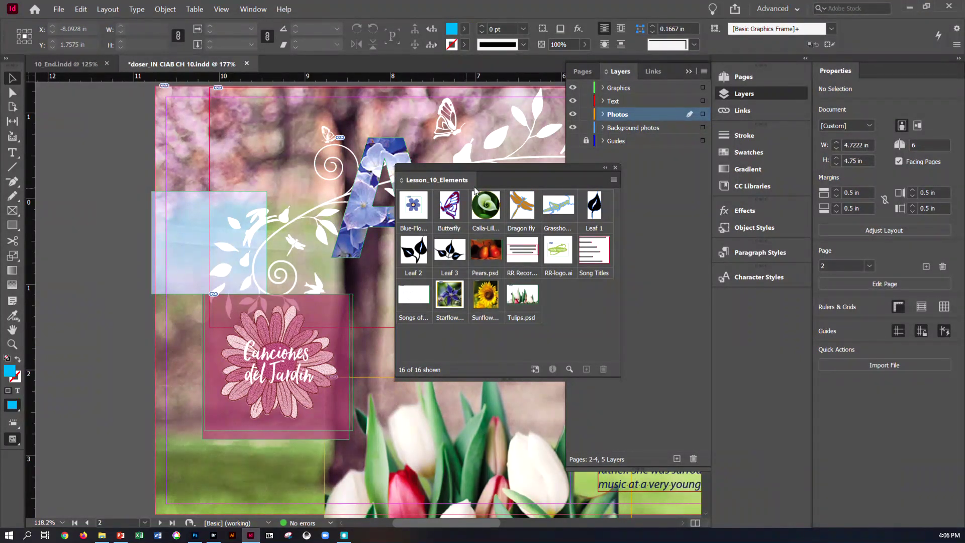
click(616, 181)
key(Escape)
click(615, 168)
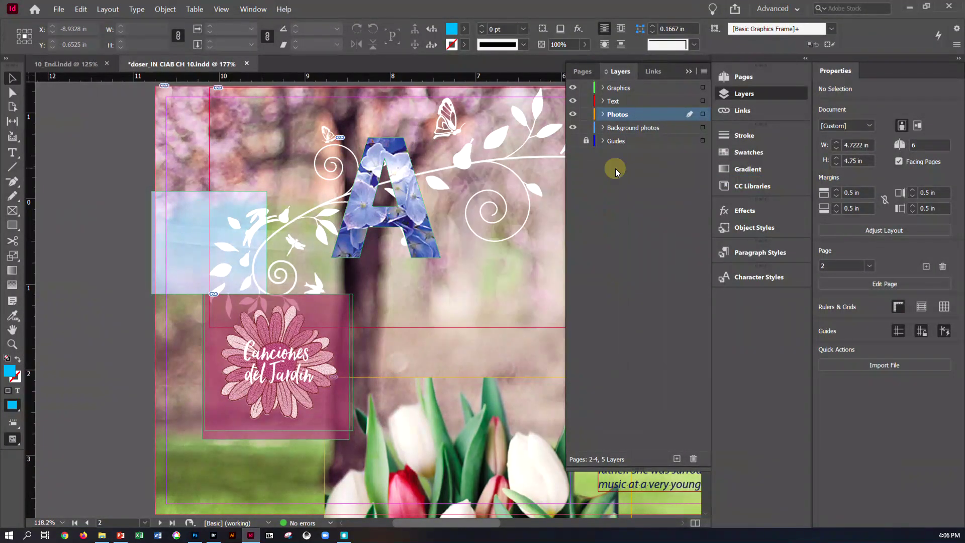
Reopen the library Lesson_10_Elements.indl, and retry showing a subset of its items
click(58, 9)
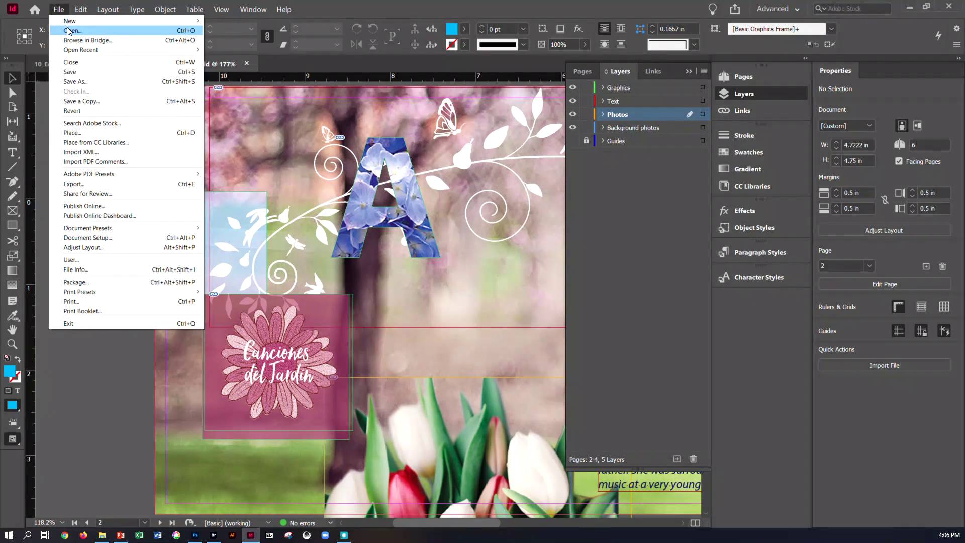
click(68, 31)
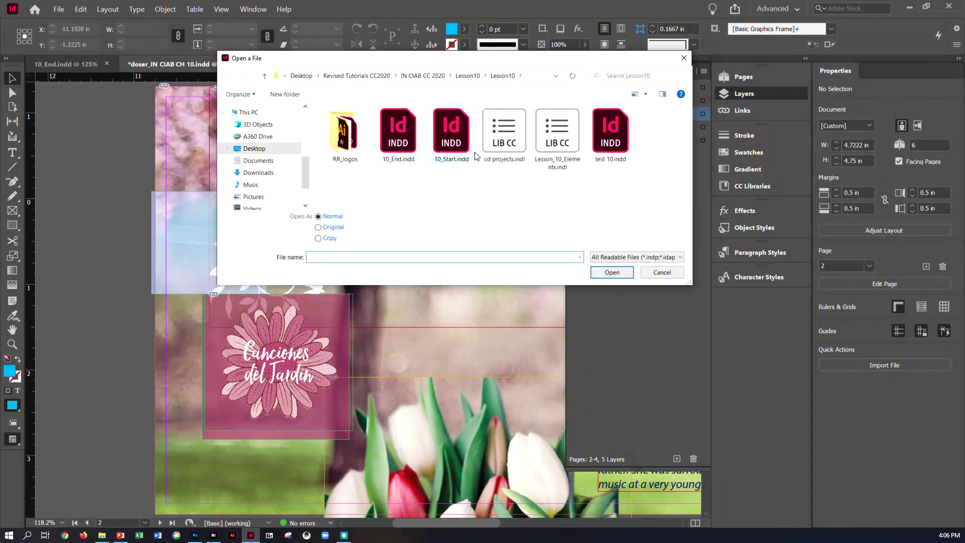
click(551, 149)
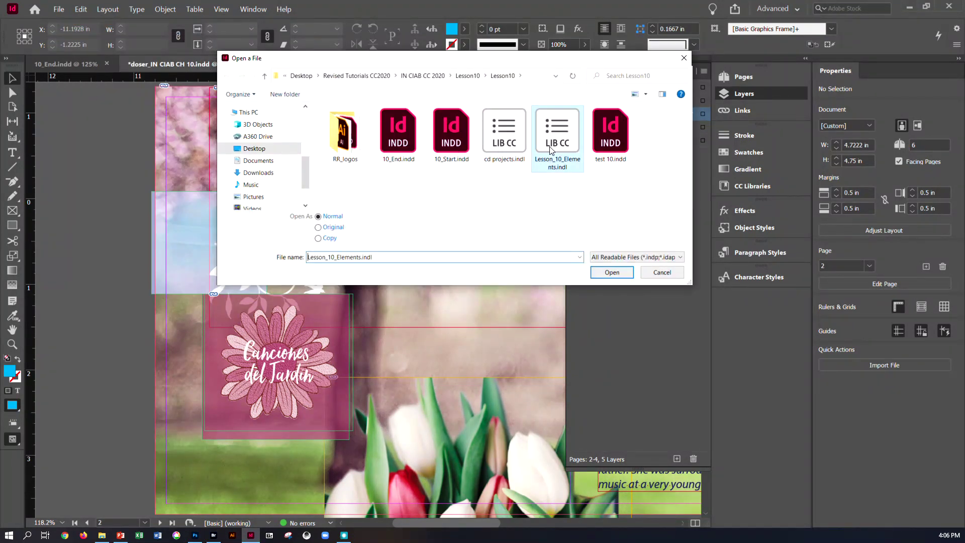
click(611, 272)
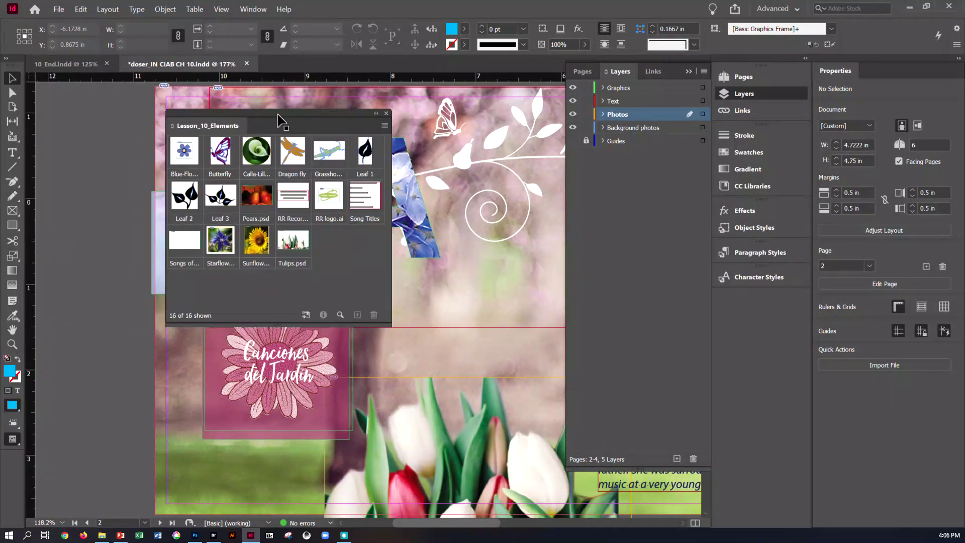
drag(276, 118, 392, 143)
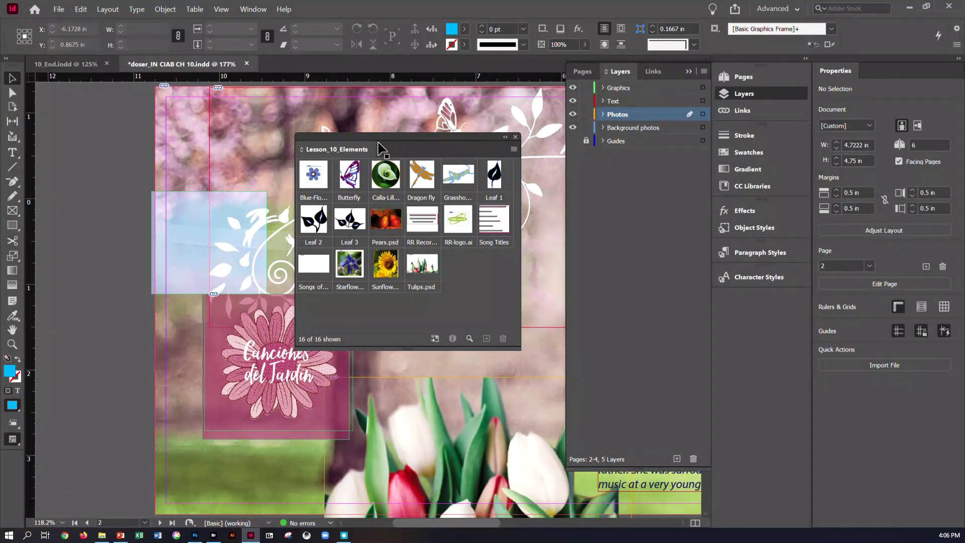
click(514, 150)
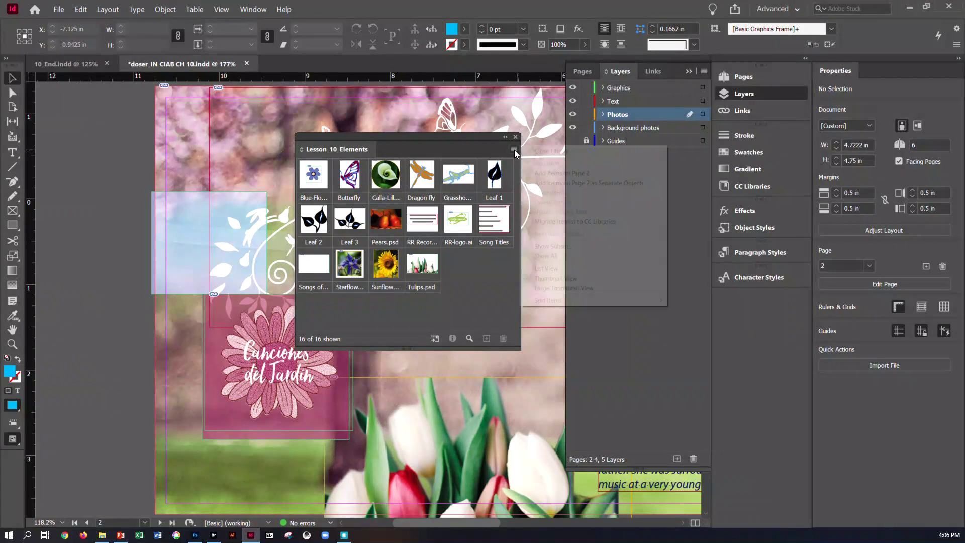
click(542, 246)
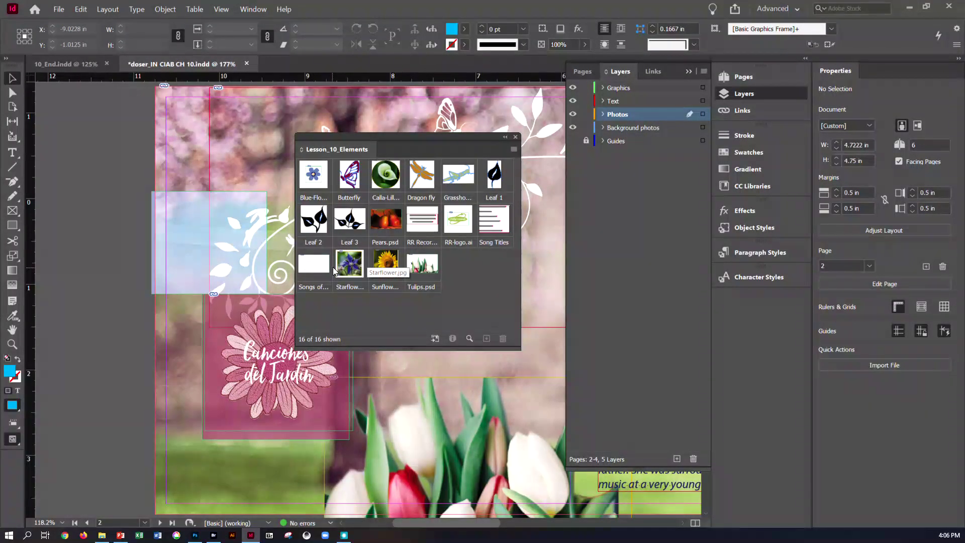
Place the blue flower from the library on the light blue square, at about X -10.24 in, Y 0.47 in
click(313, 181)
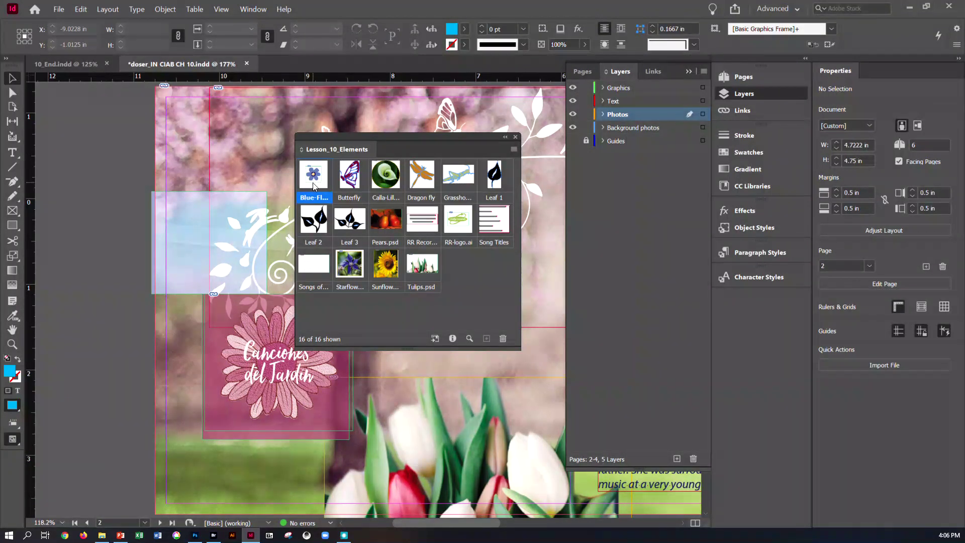
drag(313, 186, 195, 245)
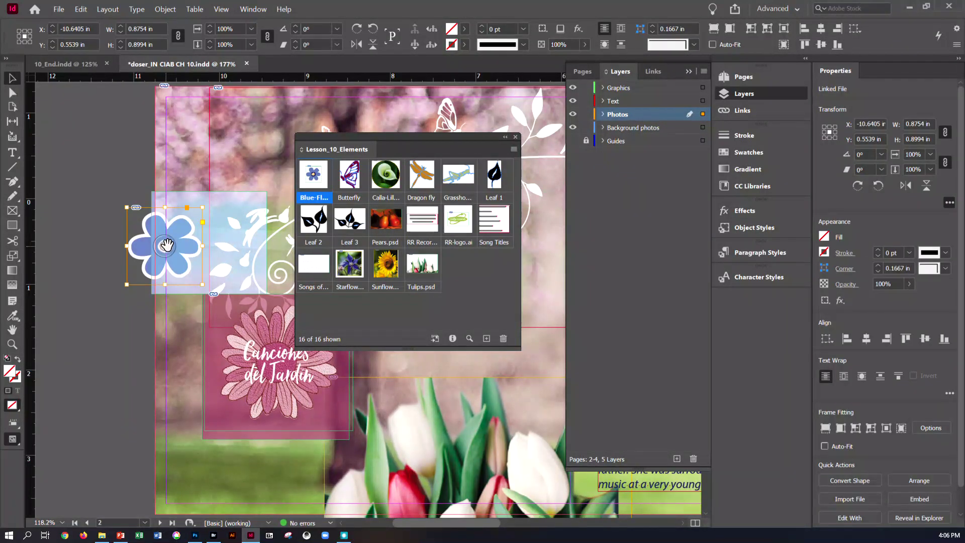
drag(178, 234, 222, 225)
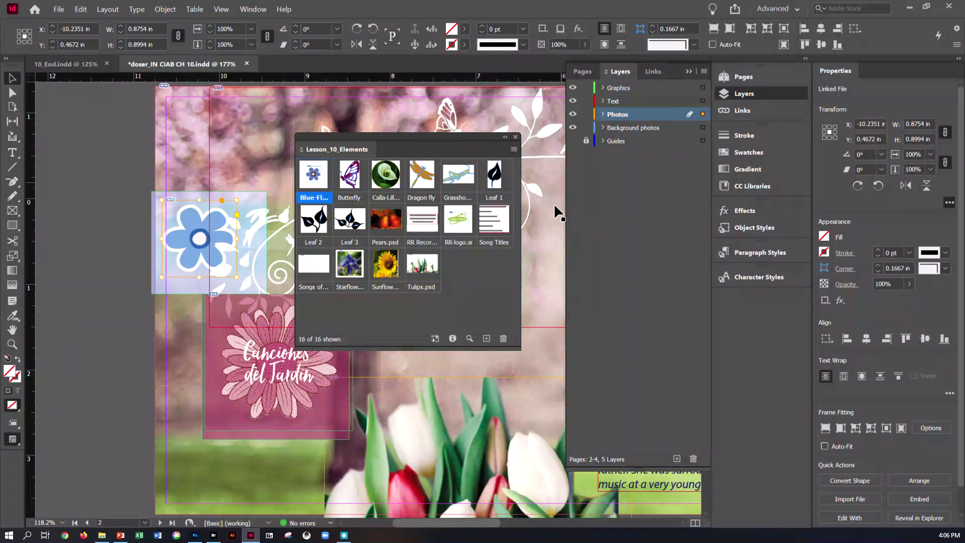
Close the Lesson_10_Elements library, deselect the flower and save the document
click(516, 138)
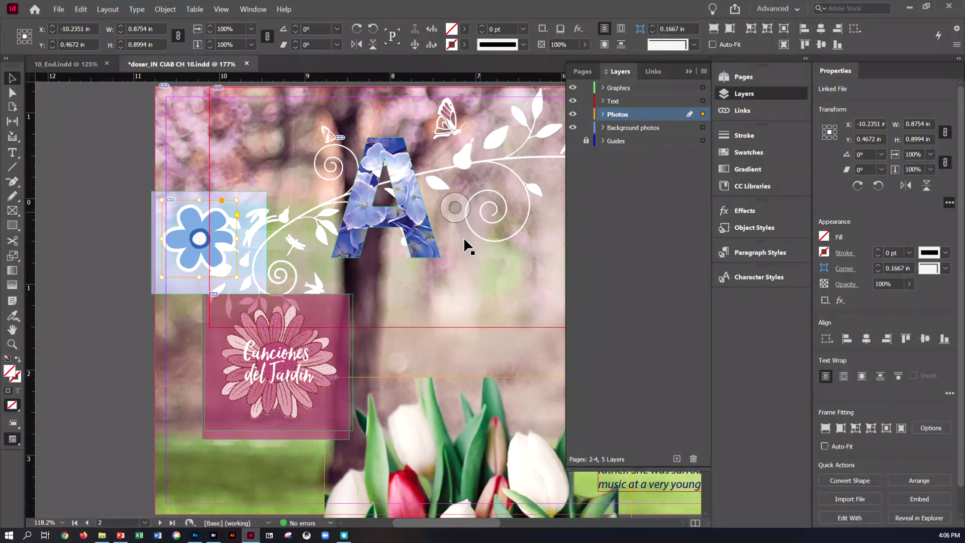
click(50, 233)
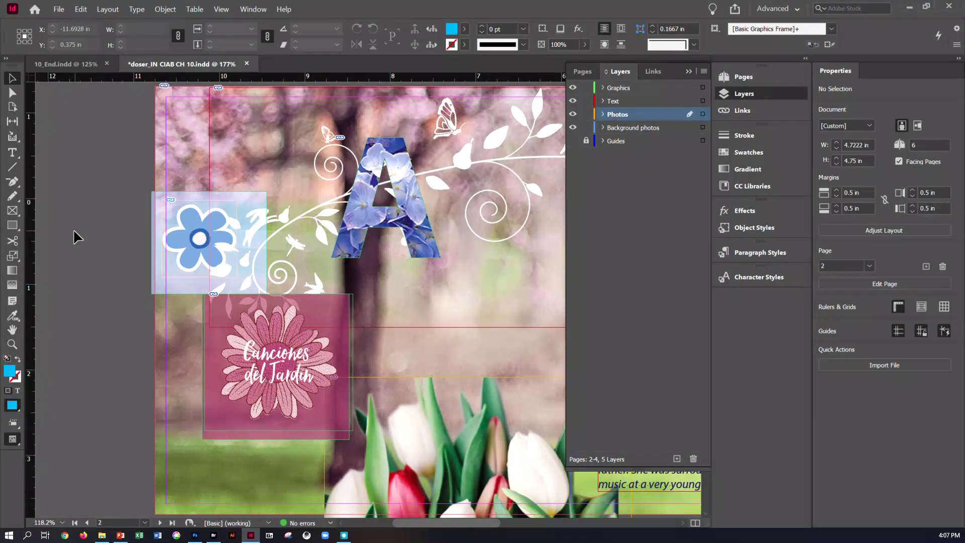
key(ctrl+s)
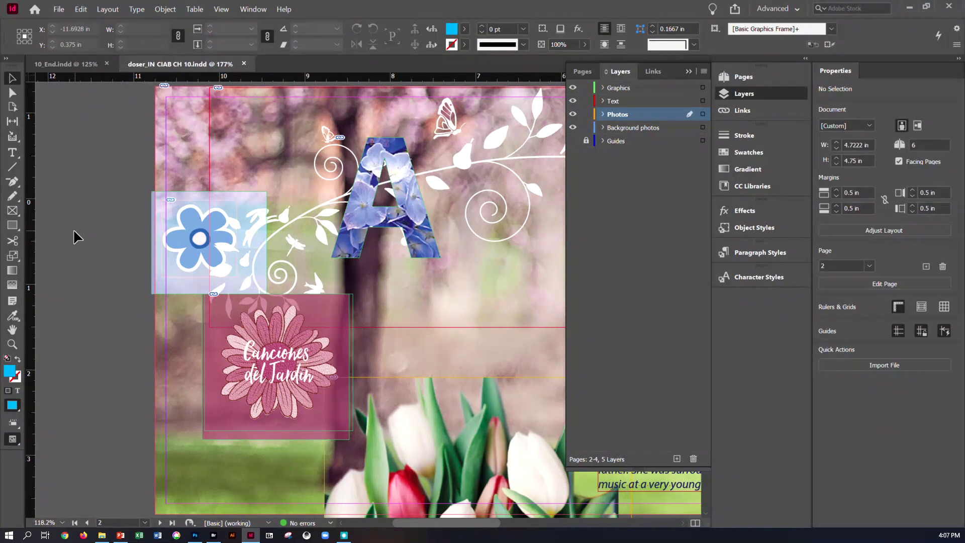
Try to create a new library
click(59, 9)
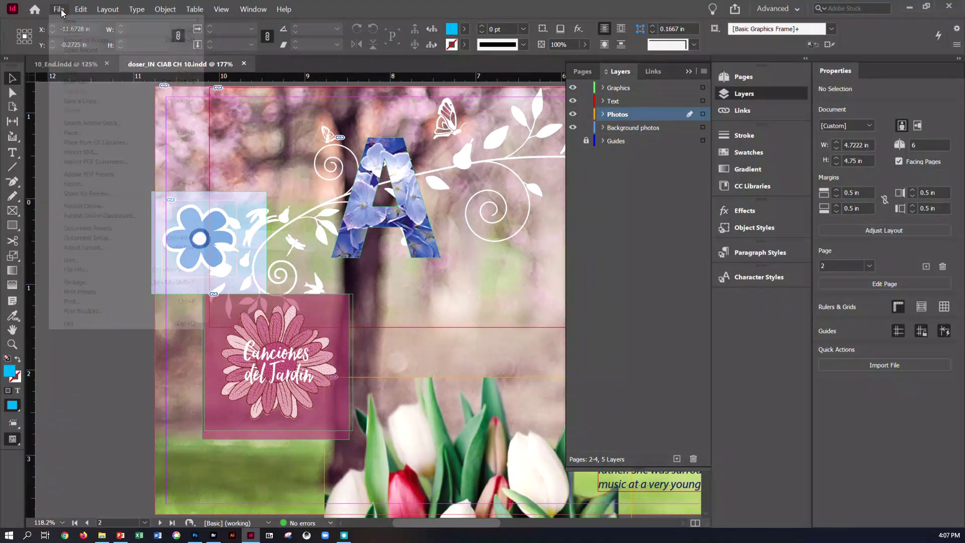
mouse_move(84, 19)
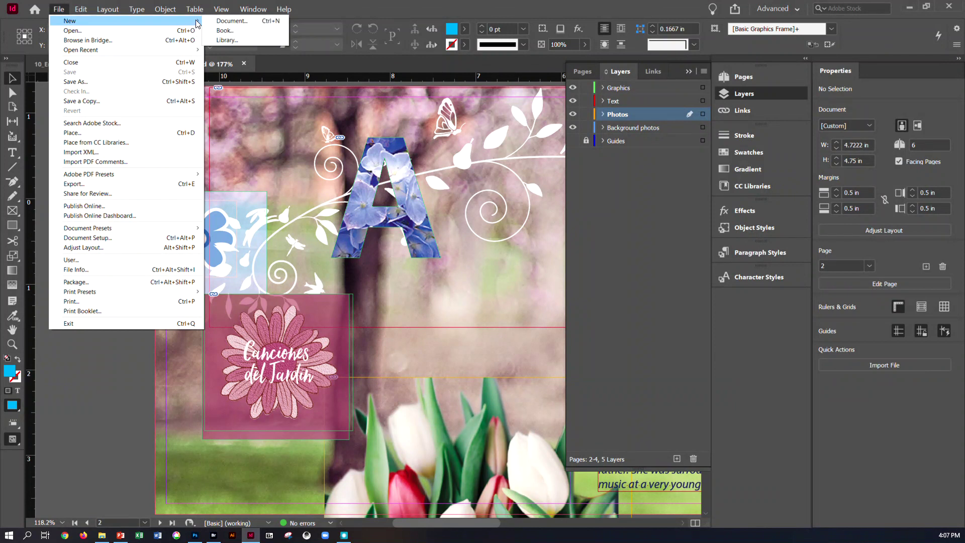
click(213, 39)
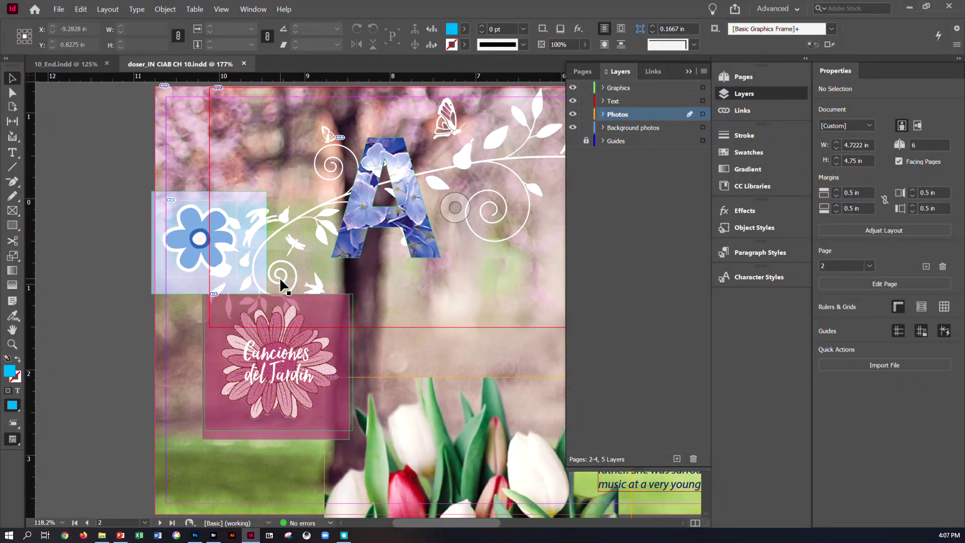
Collapse the Layers panel and the docked panels beside Properties to icons, and retry creating a new library
click(688, 71)
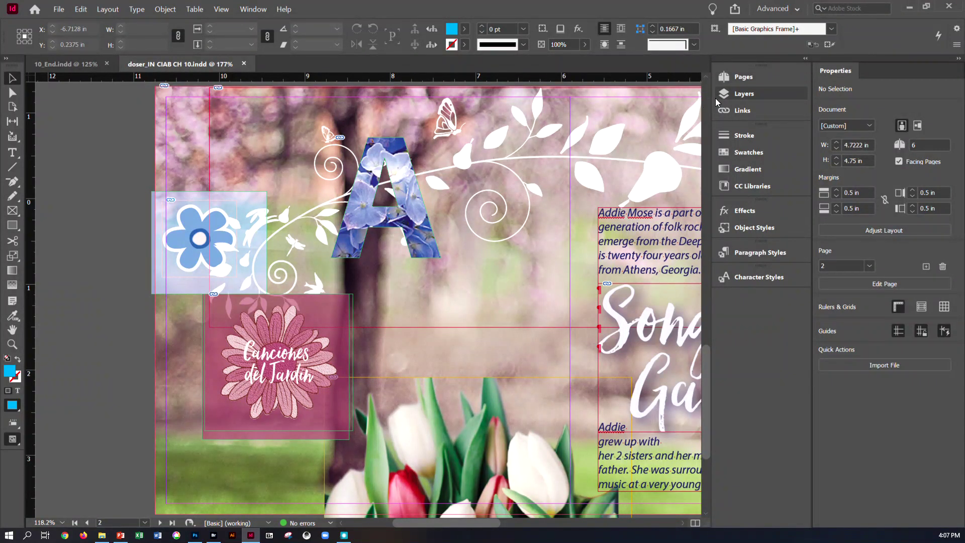
drag(716, 98, 801, 102)
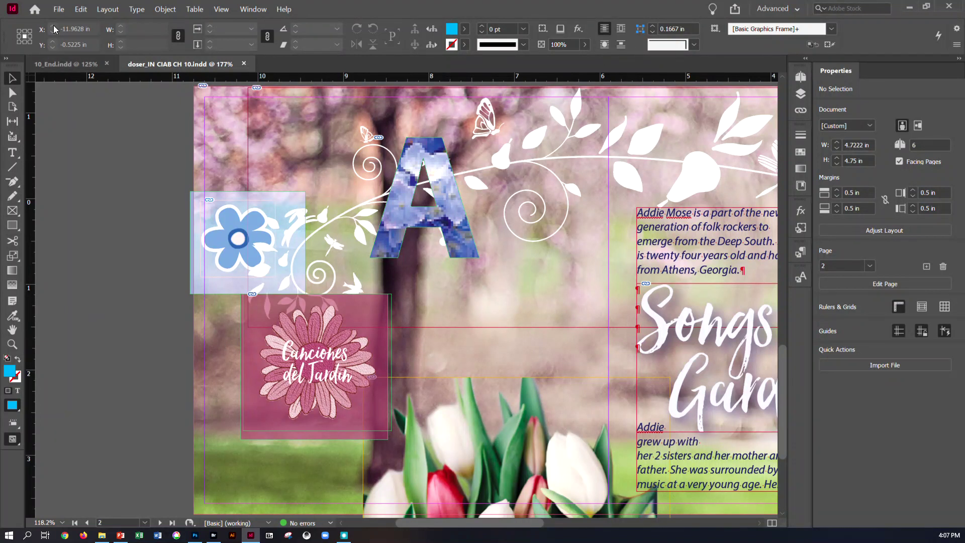
click(59, 9)
mouse_move(67, 21)
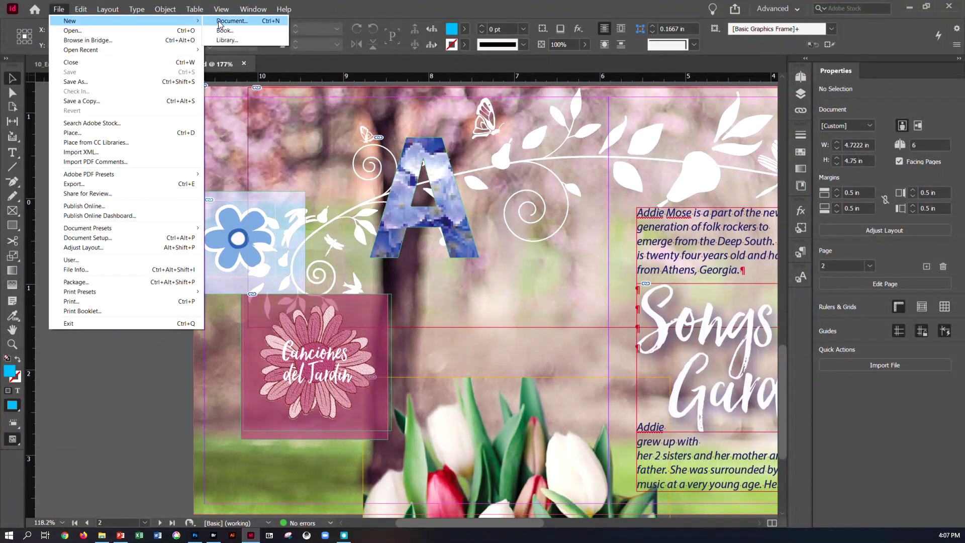
click(227, 39)
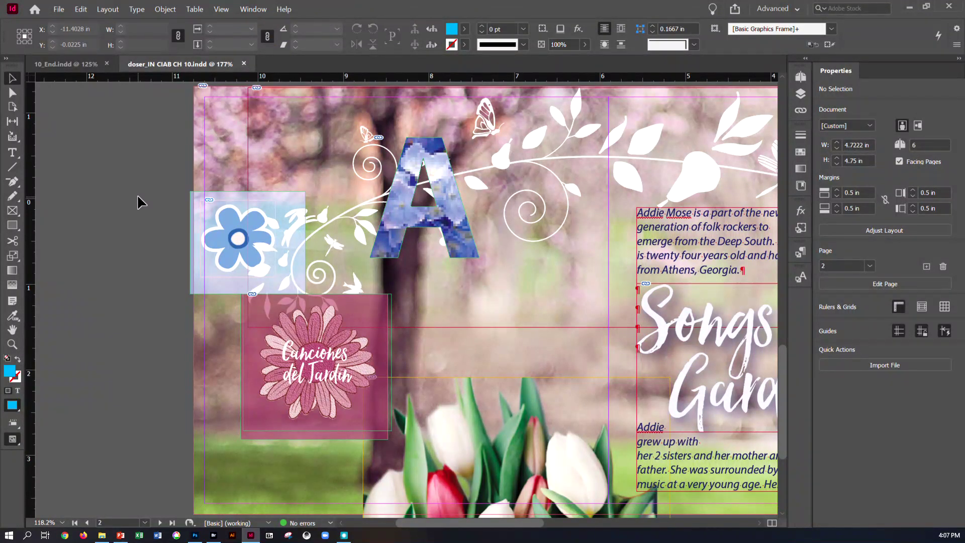
Switch to Photoshop and Bridge, and close both programs to return to the InDesign booklet
click(196, 535)
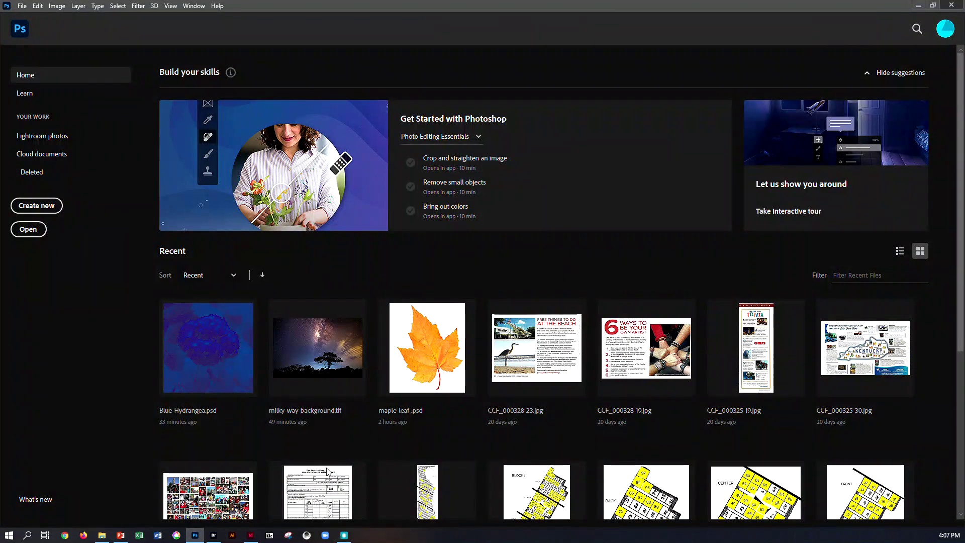
click(213, 536)
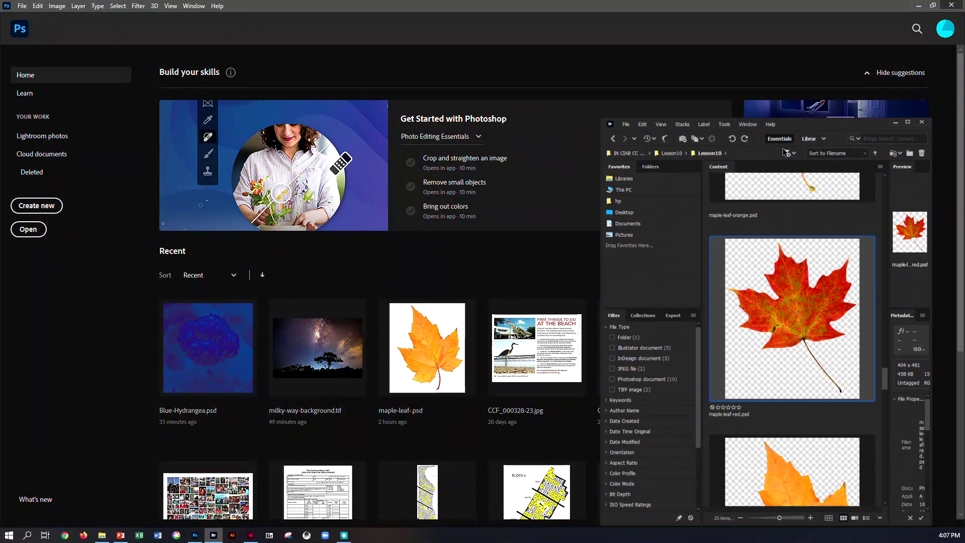
click(923, 121)
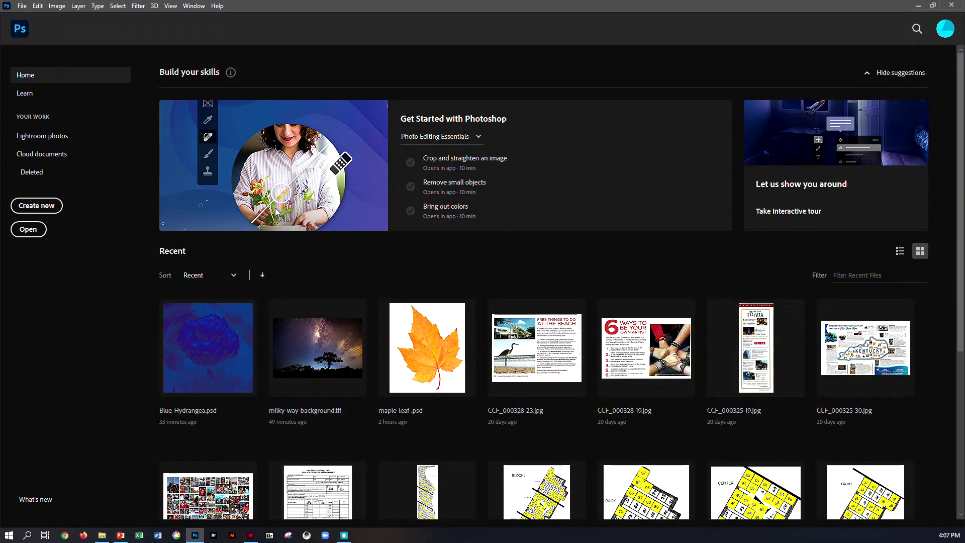
click(953, 6)
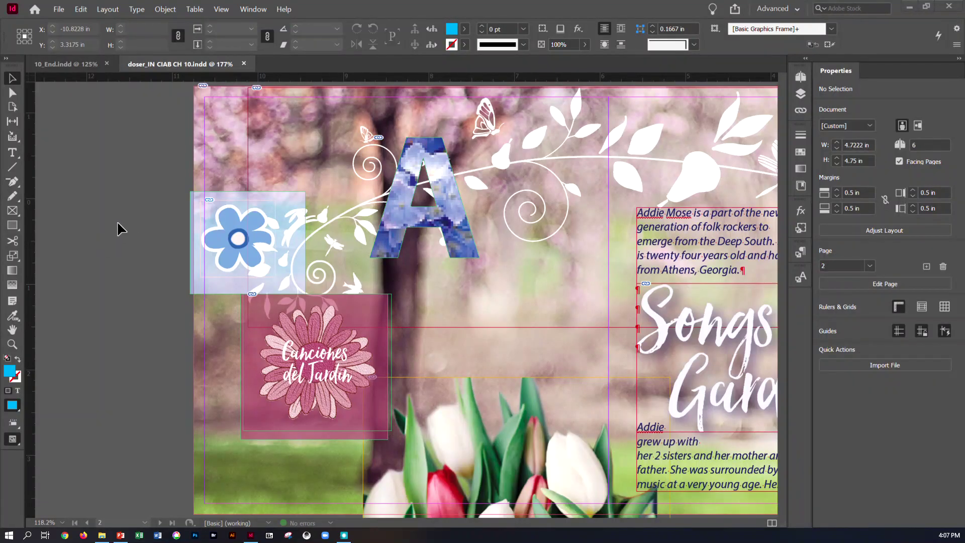
Try once more to create a new library with Photoshop and Bridge closed
click(64, 9)
mouse_move(59, 9)
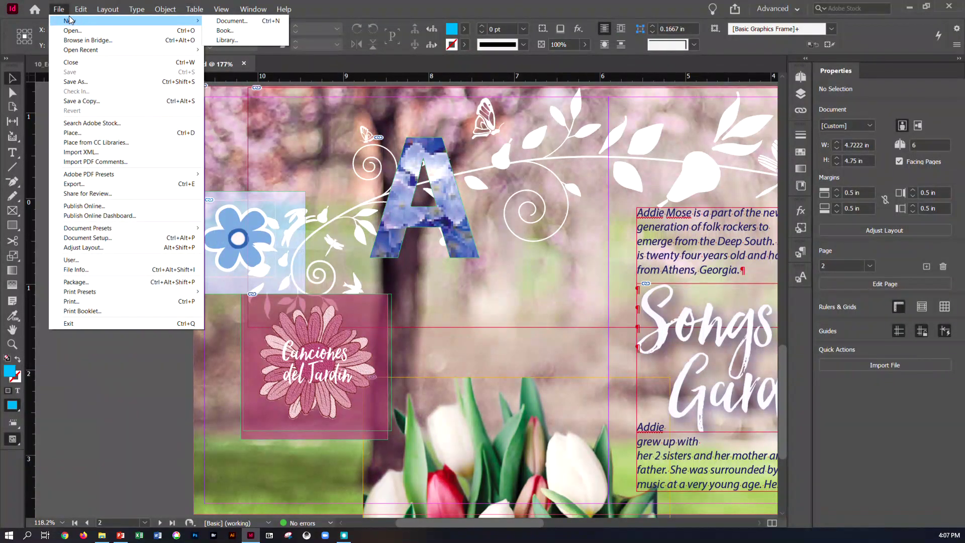
click(214, 40)
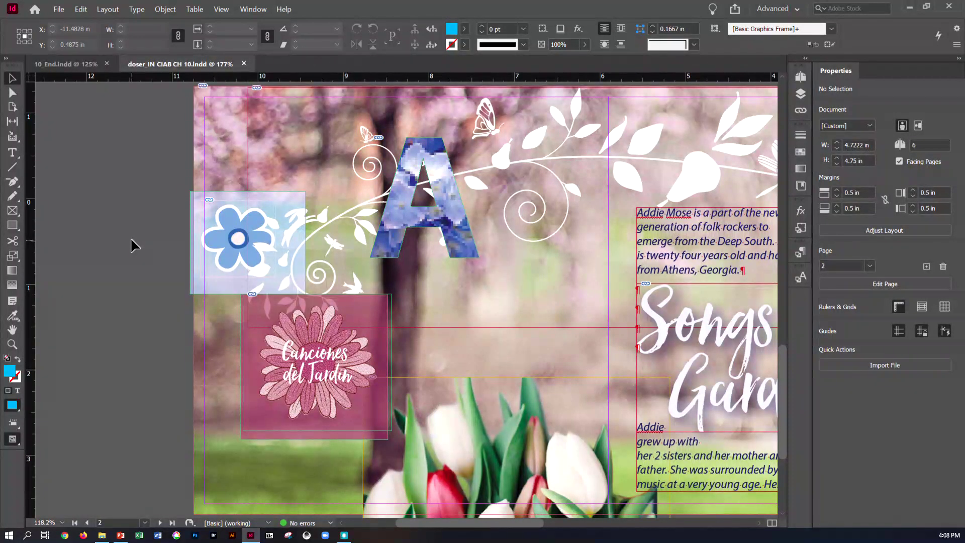
scroll(510, 440, down, 1)
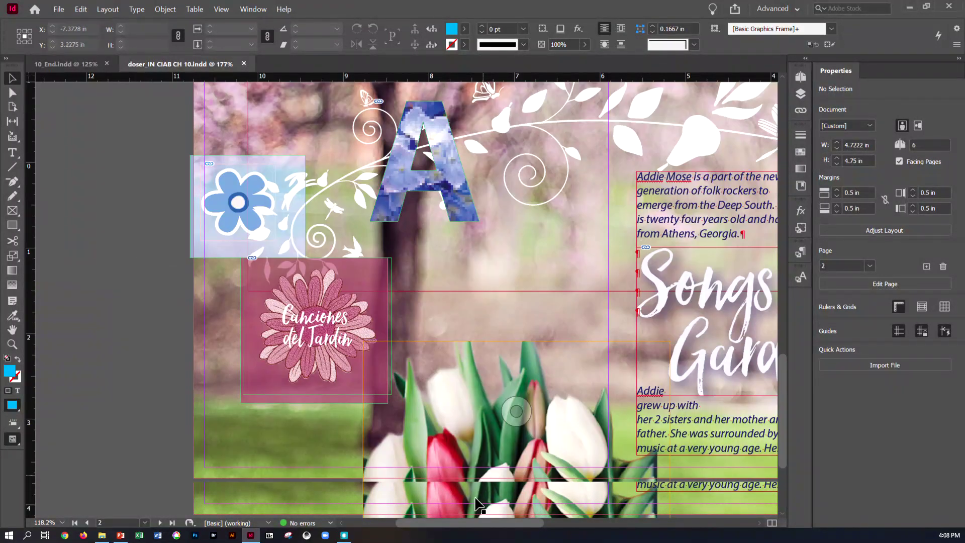
Go to the outside spread and select the ricky records logo above the address on the back cover
scroll(475, 521, right, 1)
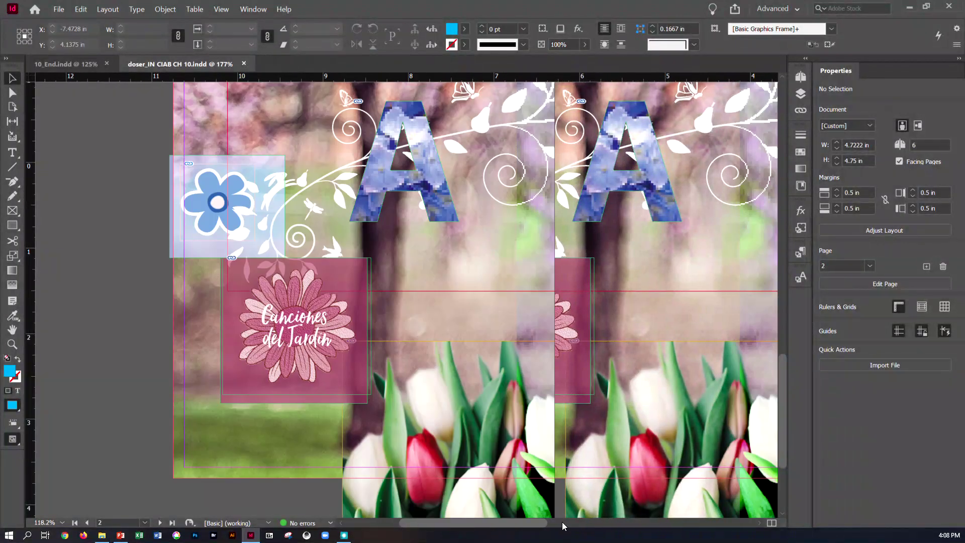
click(621, 520)
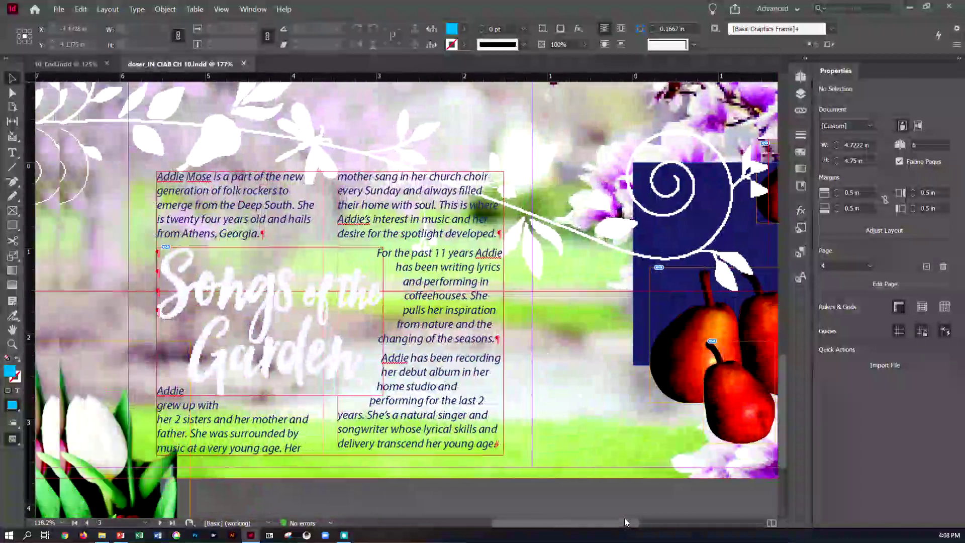
scroll(427, 385, up, 10)
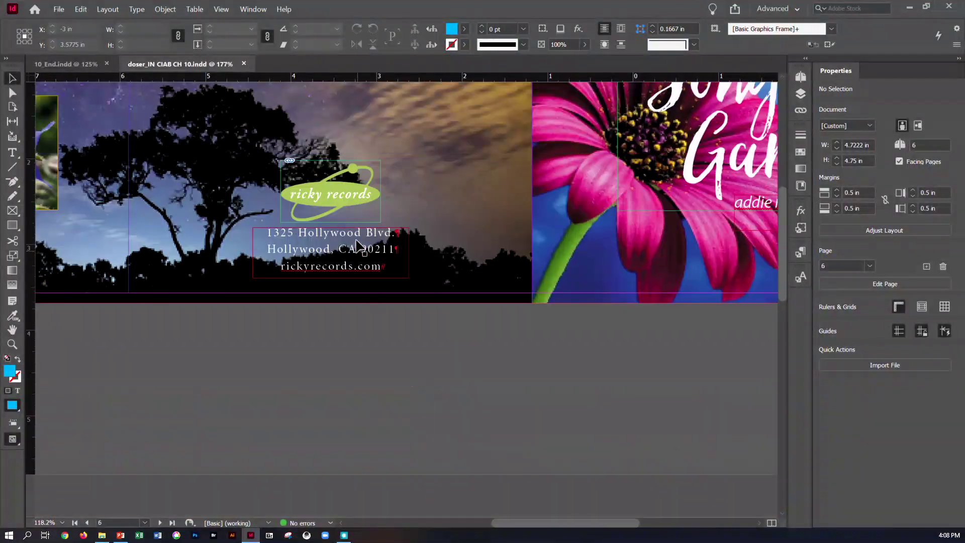
click(351, 198)
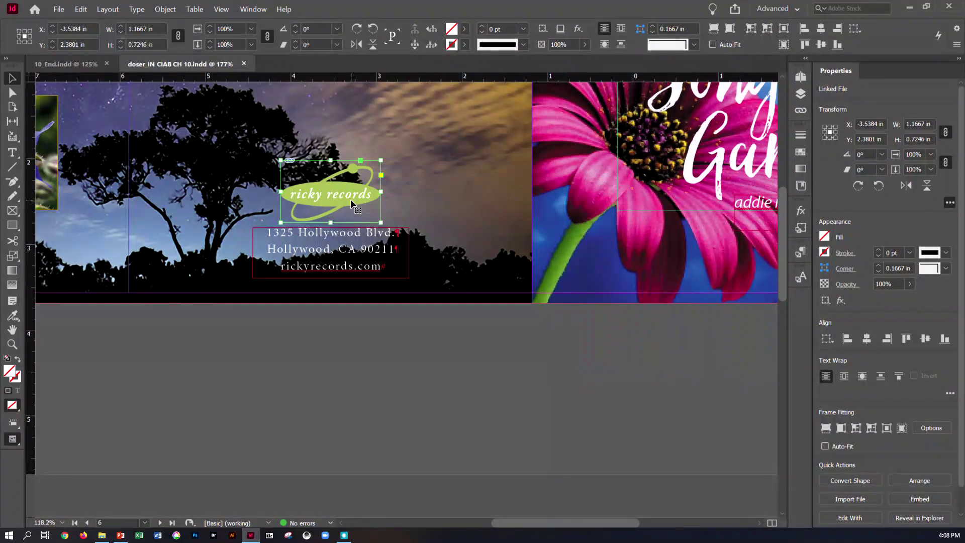
scroll(374, 388, up, 5)
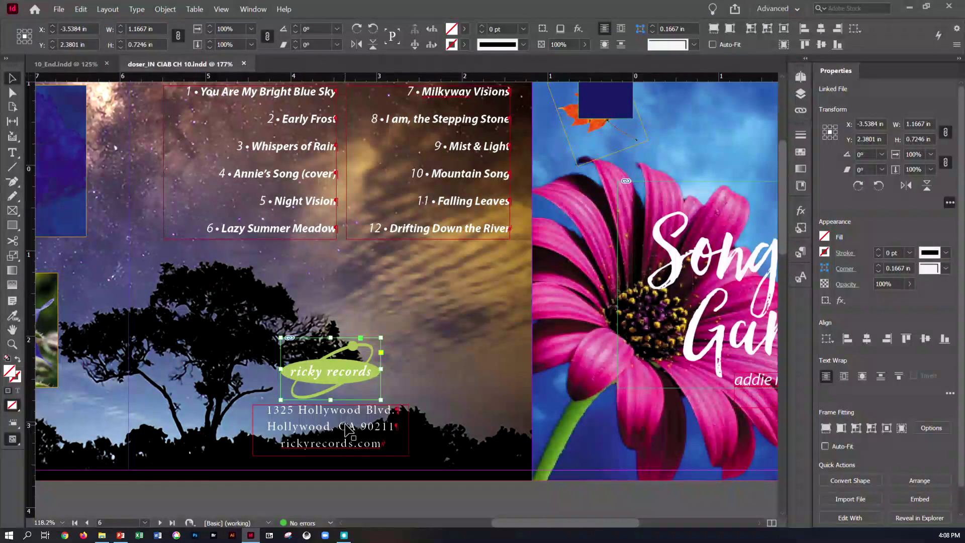
Open the cd projects.indl library, look at its subset search options without searching, and close the library
click(59, 9)
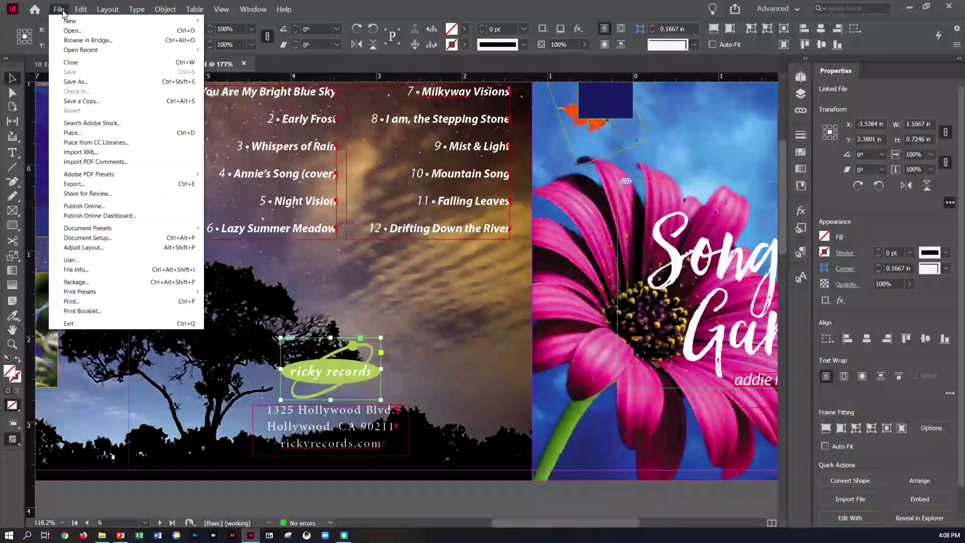
click(70, 31)
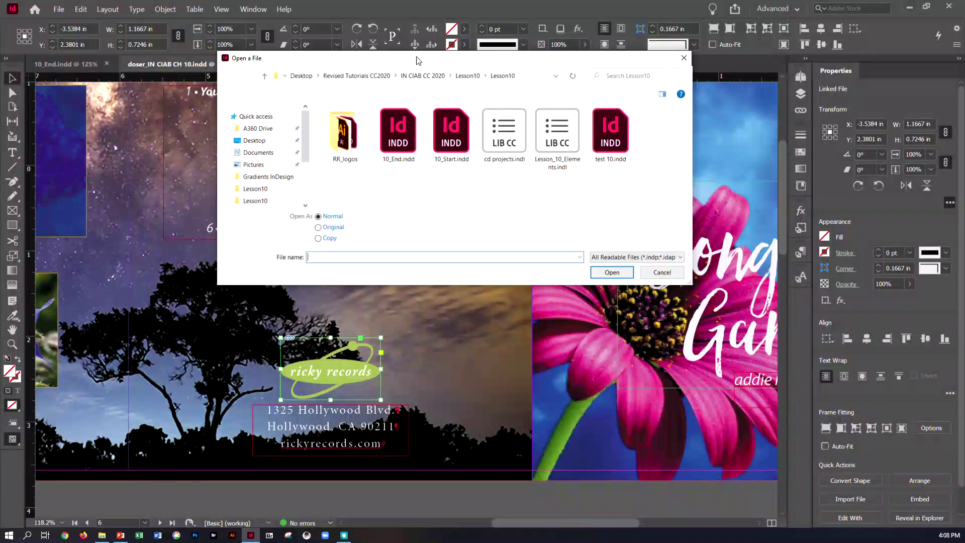
click(515, 149)
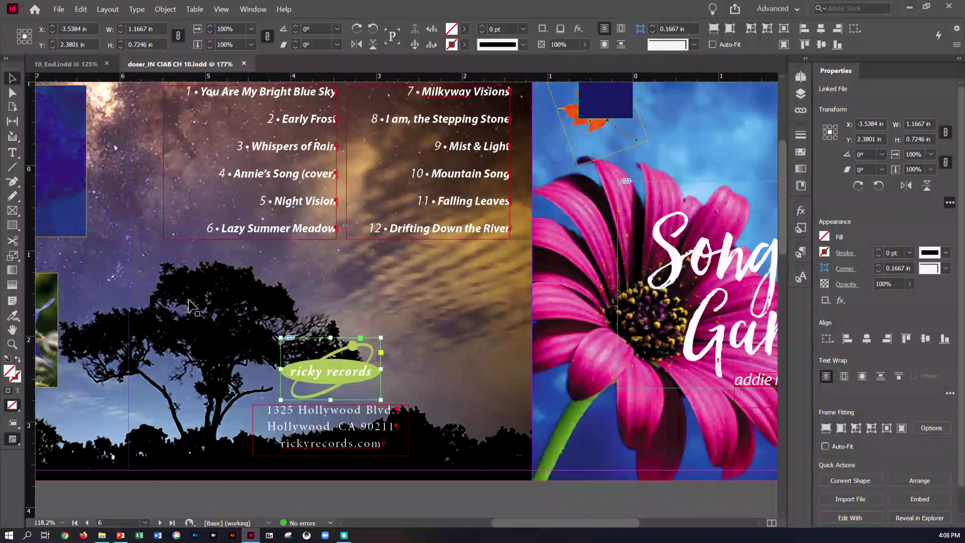
drag(363, 150, 442, 193)
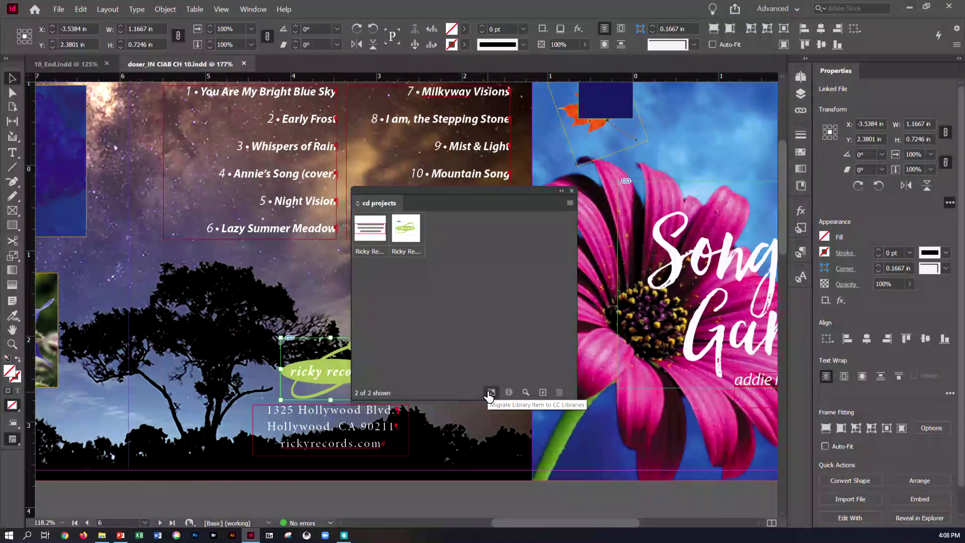
click(525, 392)
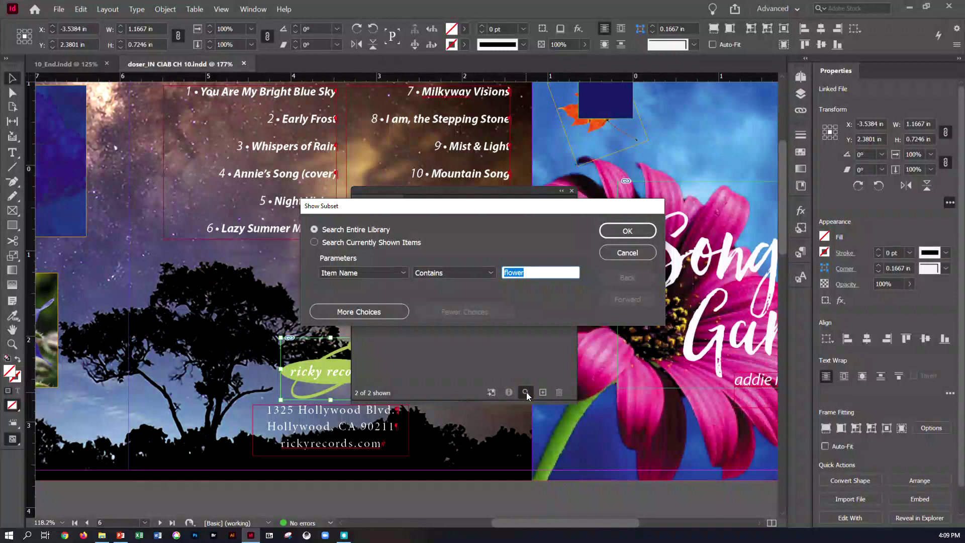
click(614, 254)
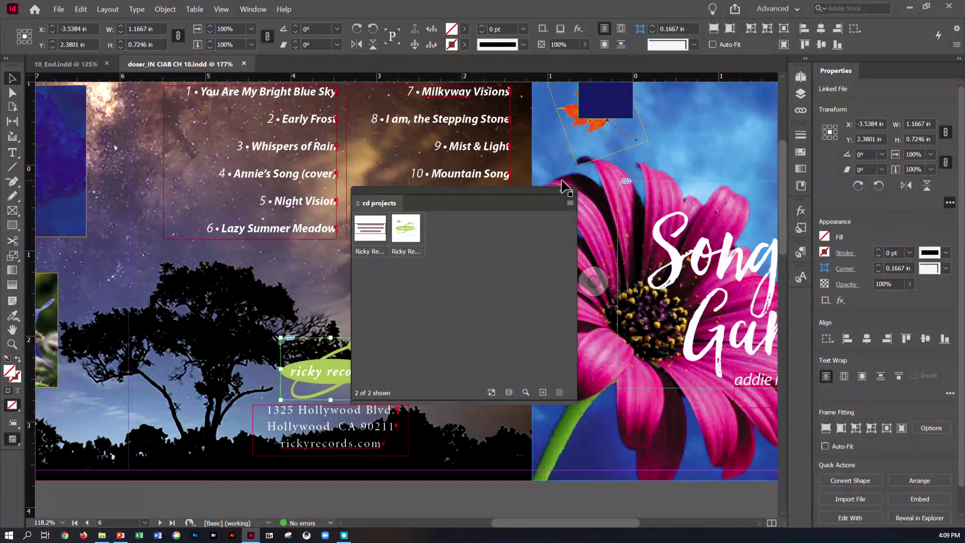
click(572, 191)
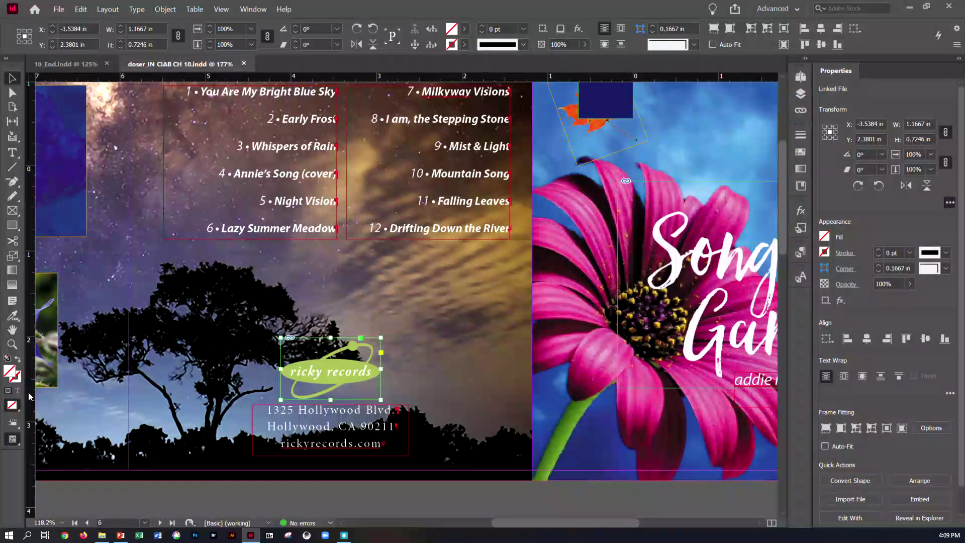
Set the screen mode to Preview and fit the whole outside spread in the window
click(13, 440)
click(47, 470)
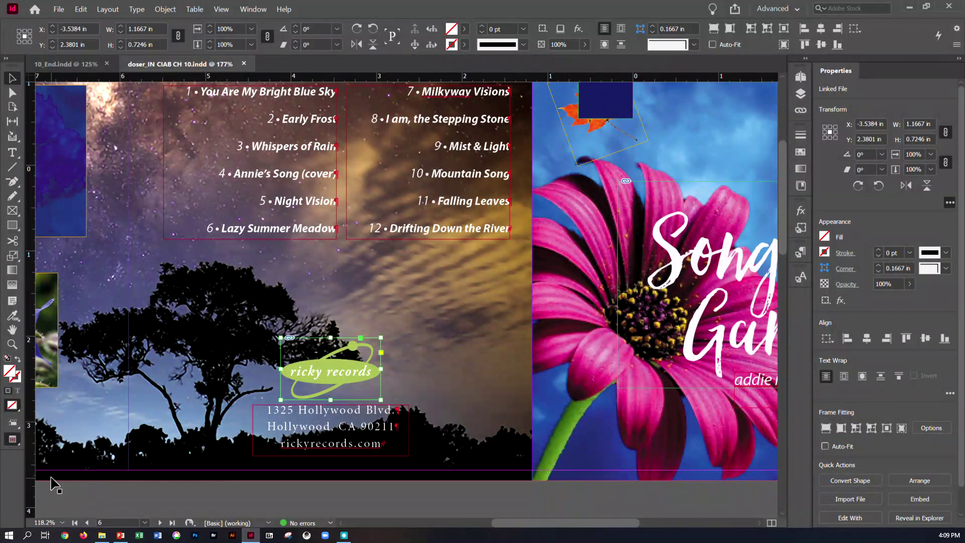
click(12, 441)
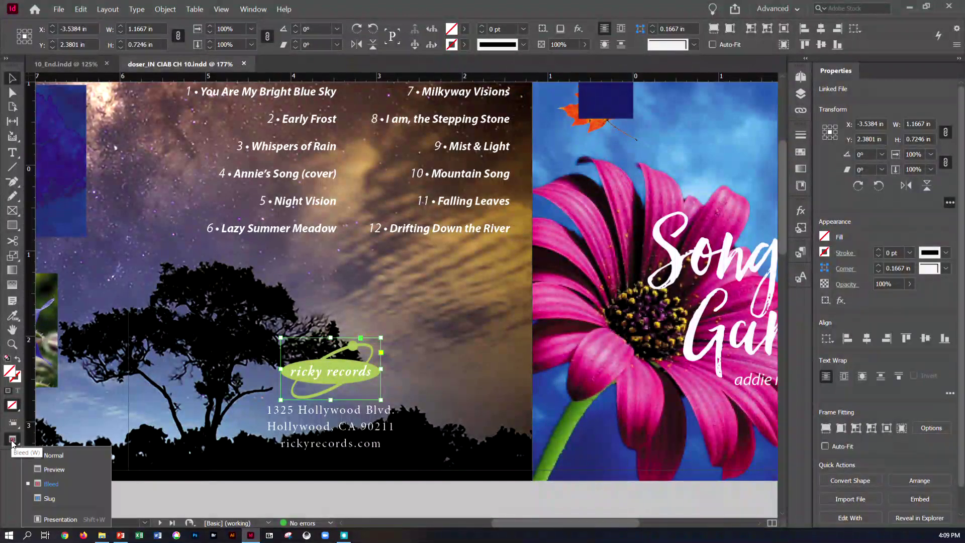
click(47, 459)
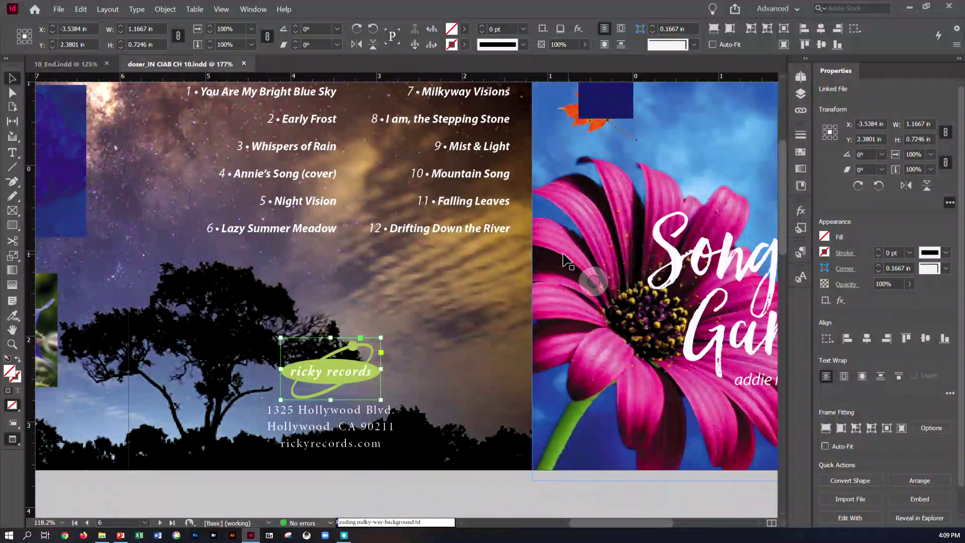
click(221, 9)
click(243, 84)
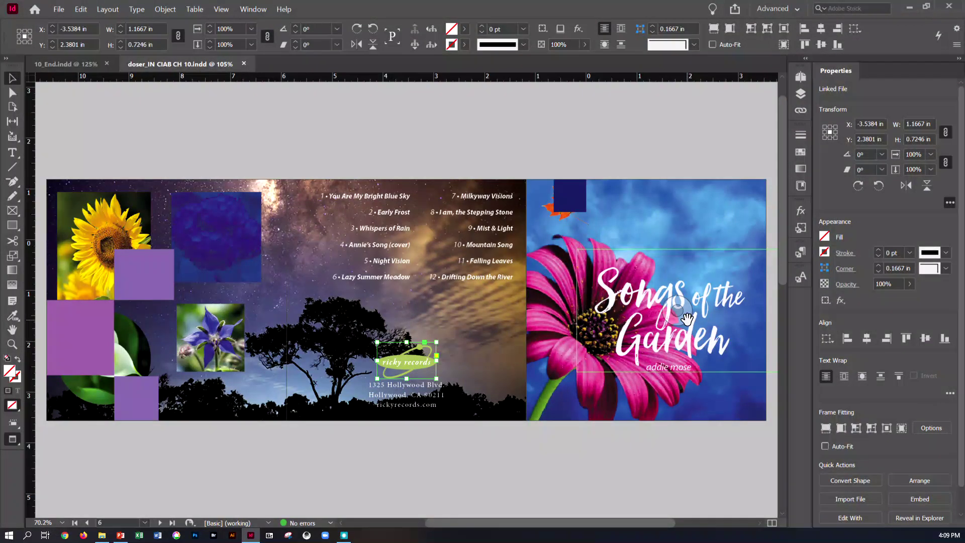
Move the Graphics layer below the Photos layer and above Background photos
click(562, 217)
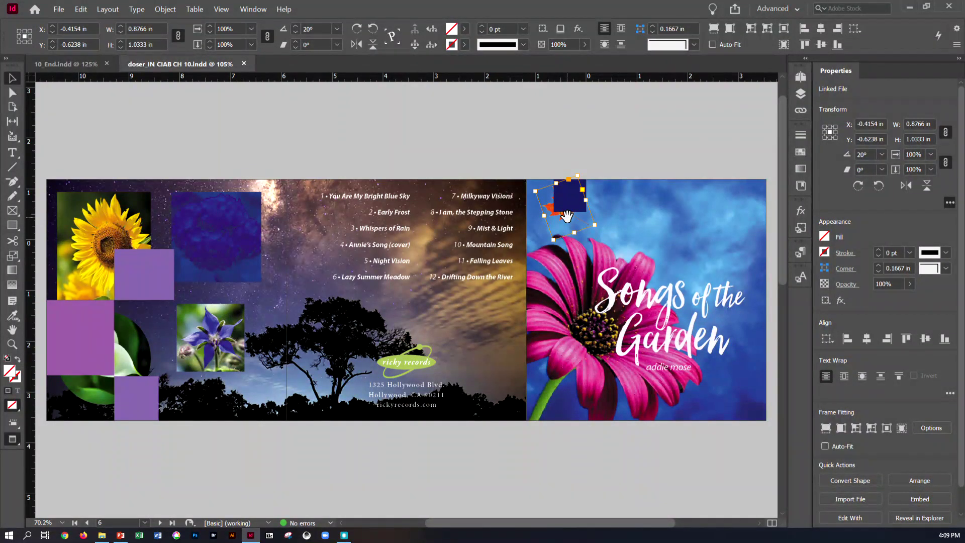
click(190, 186)
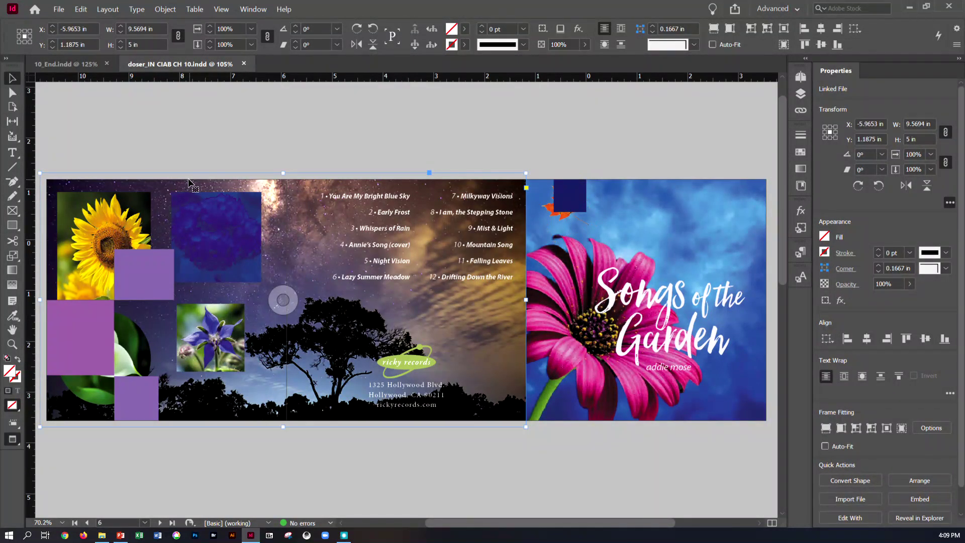
click(801, 93)
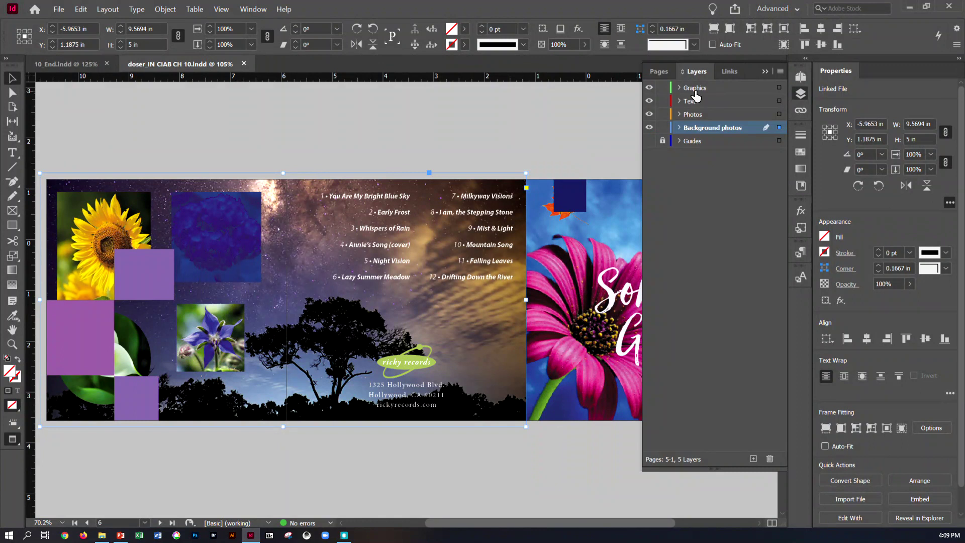
drag(696, 95, 697, 125)
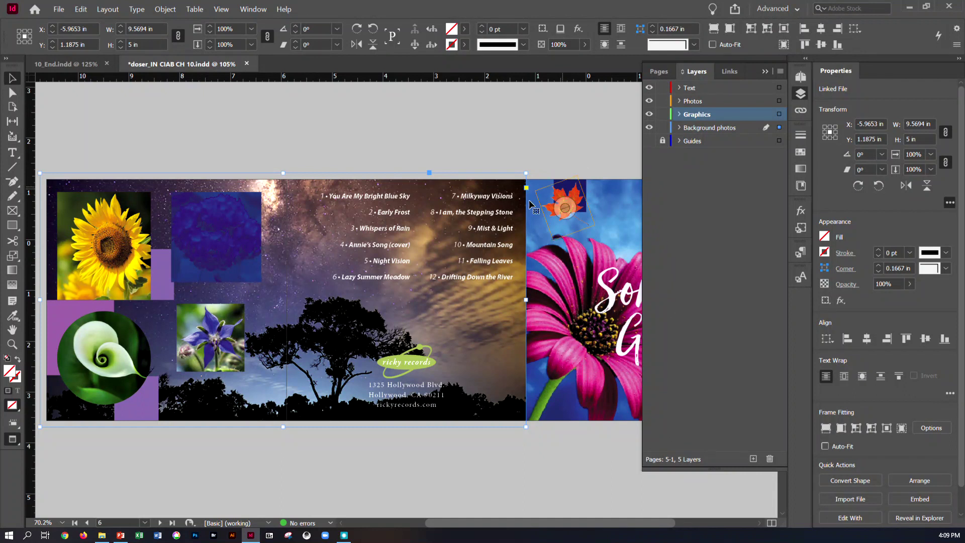
Move the white vine artwork on the inside spread from the Text layer to the Graphics layer, and deselect it
scroll(401, 221, up, 1)
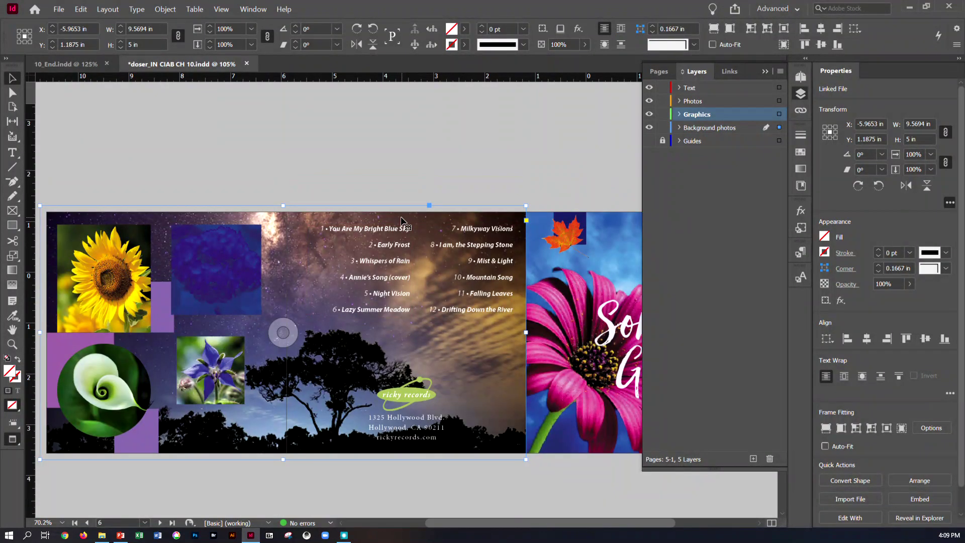
scroll(395, 229, down, 5)
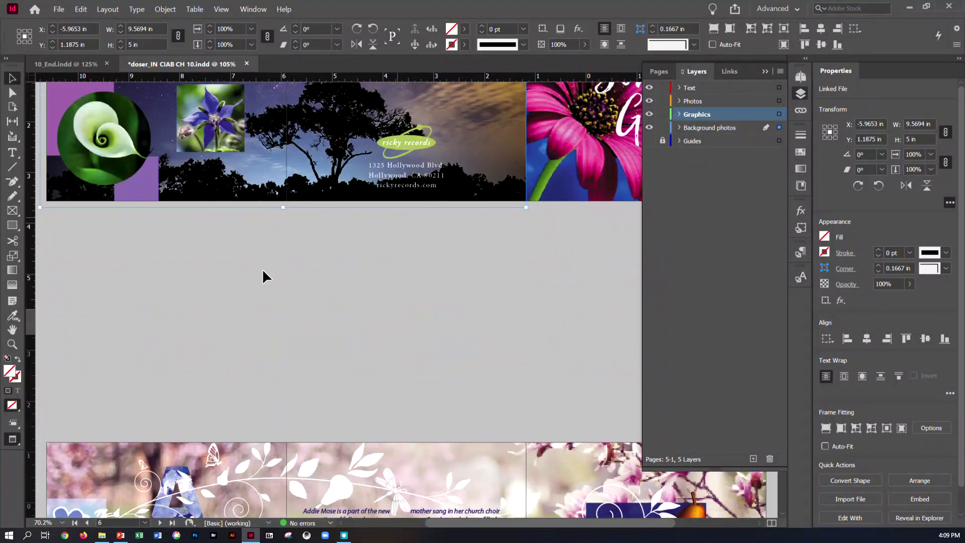
scroll(263, 276, down, 5)
click(186, 265)
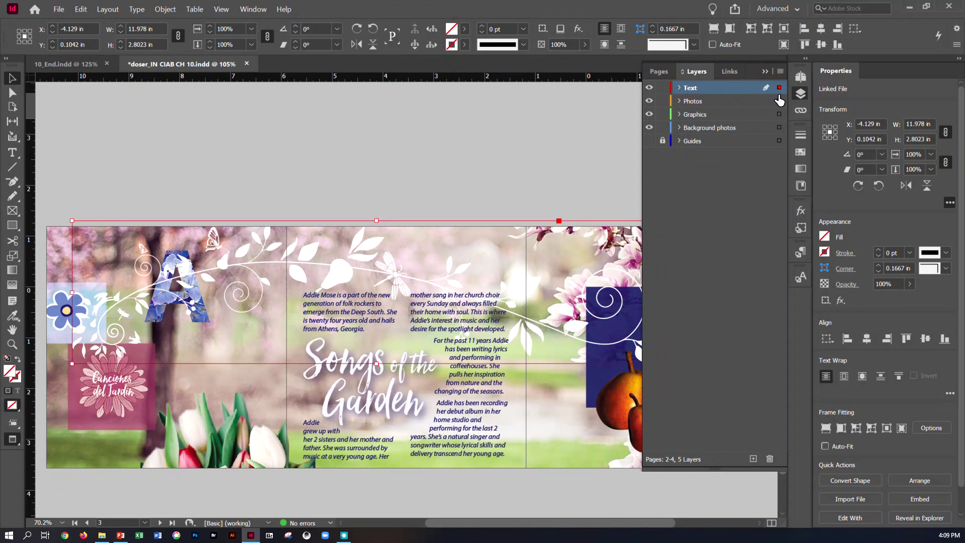
drag(778, 120, 778, 114)
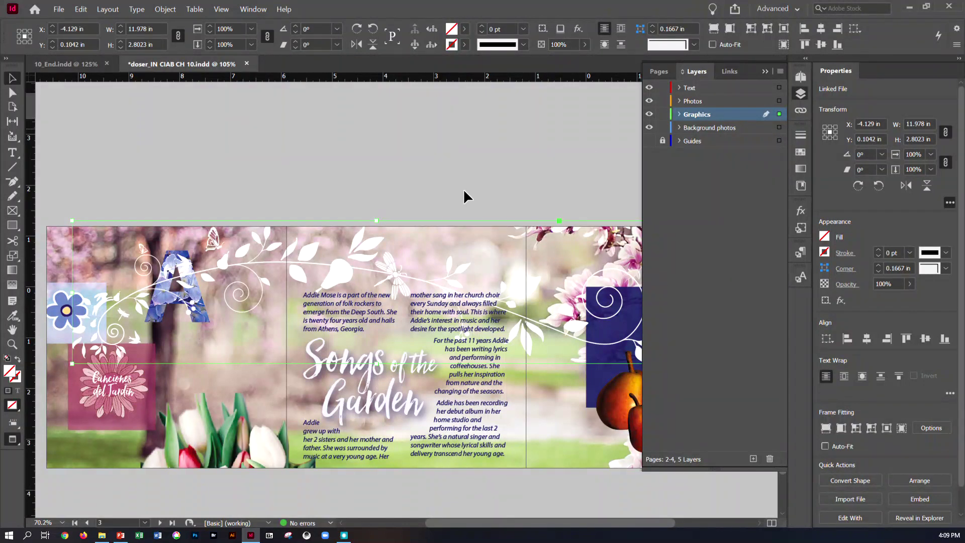
click(323, 140)
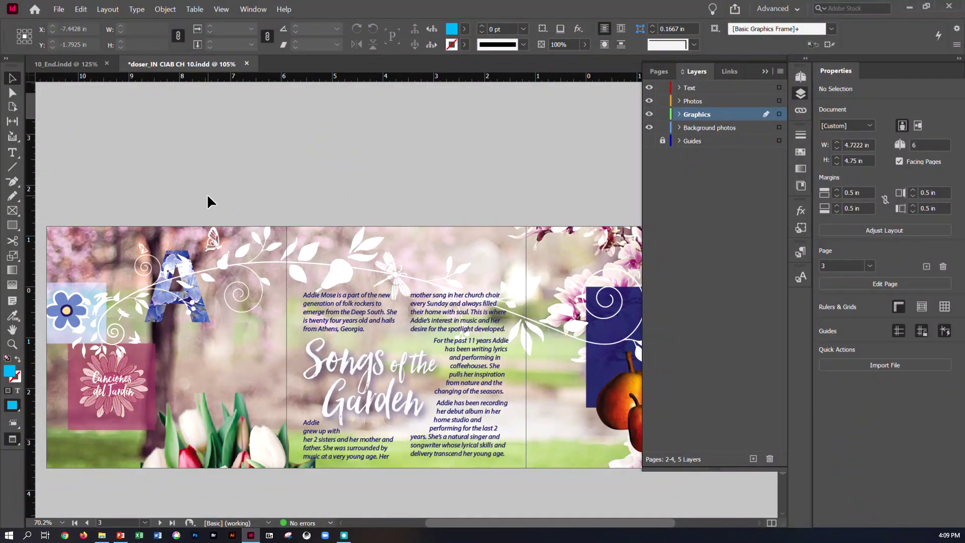
Close the PowerPoint presentation IN CIAB CH 10 intro.pptx without saving its changes
click(58, 9)
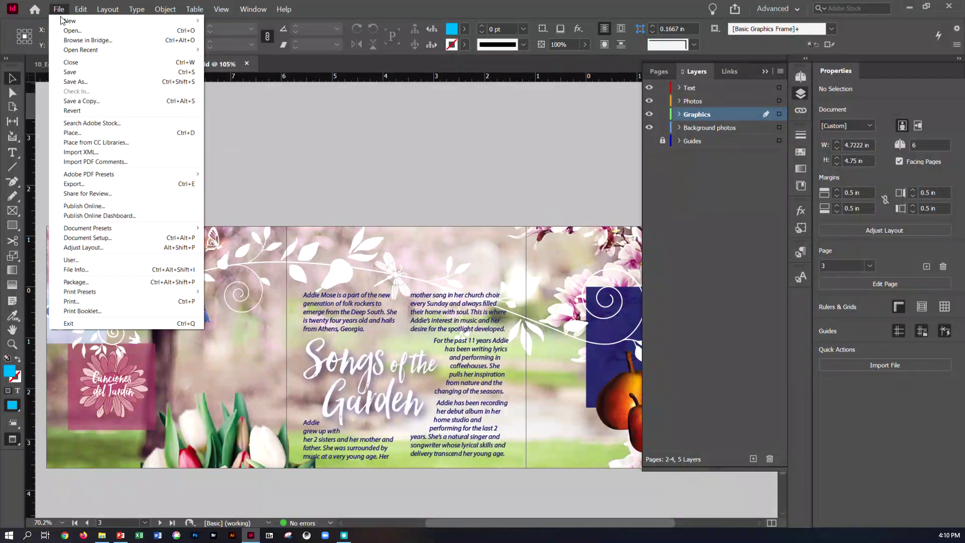
click(317, 303)
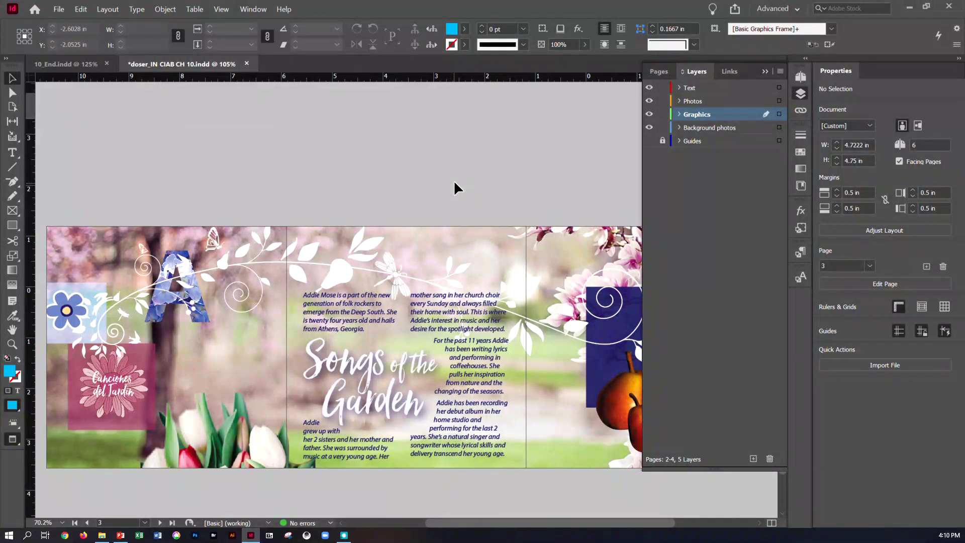
mouse_move(122, 536)
right_click(122, 537)
click(88, 518)
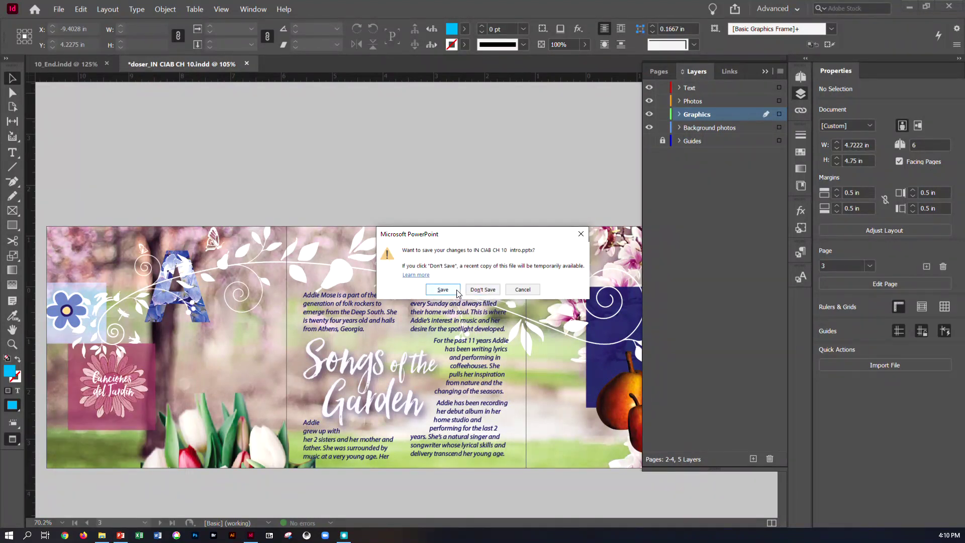
click(488, 290)
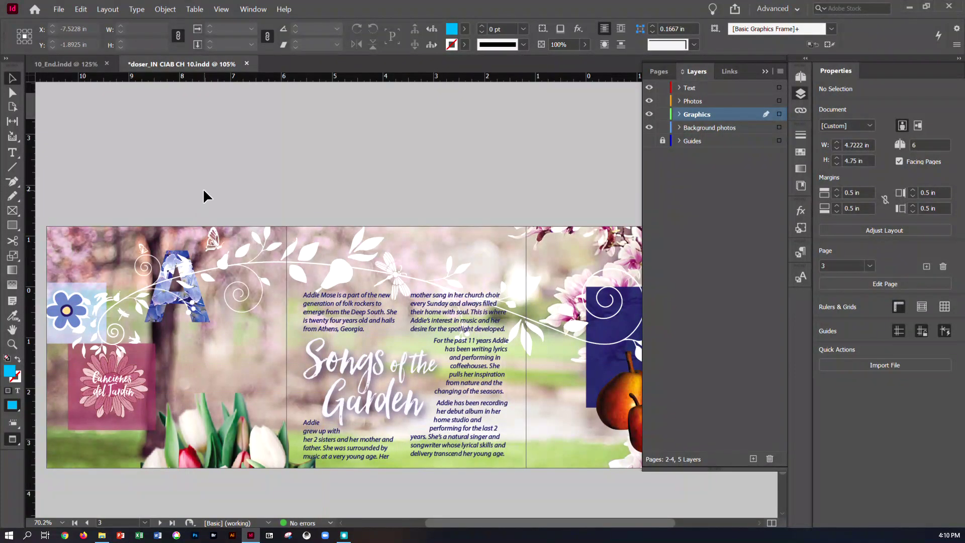
Try to package the booklet document, and collapse the Layers panel
click(59, 9)
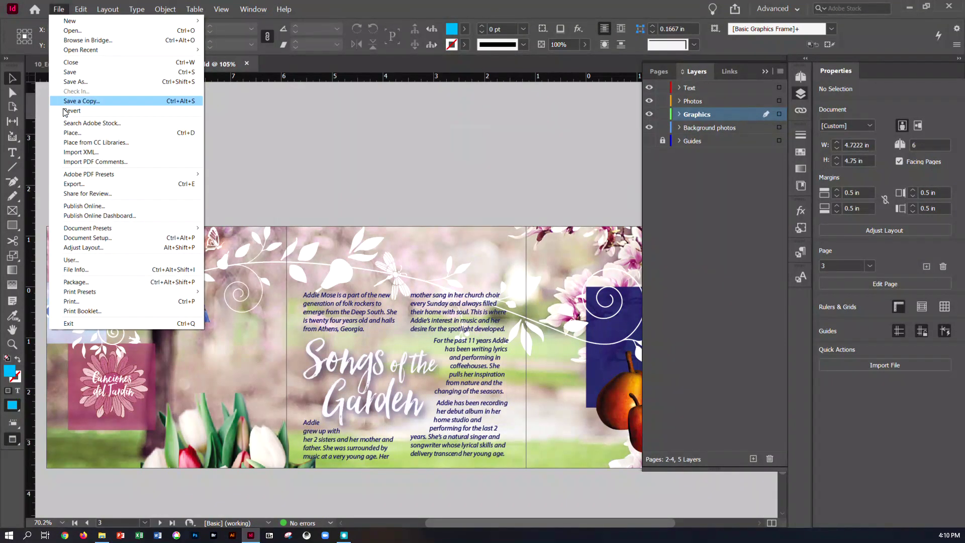
click(72, 282)
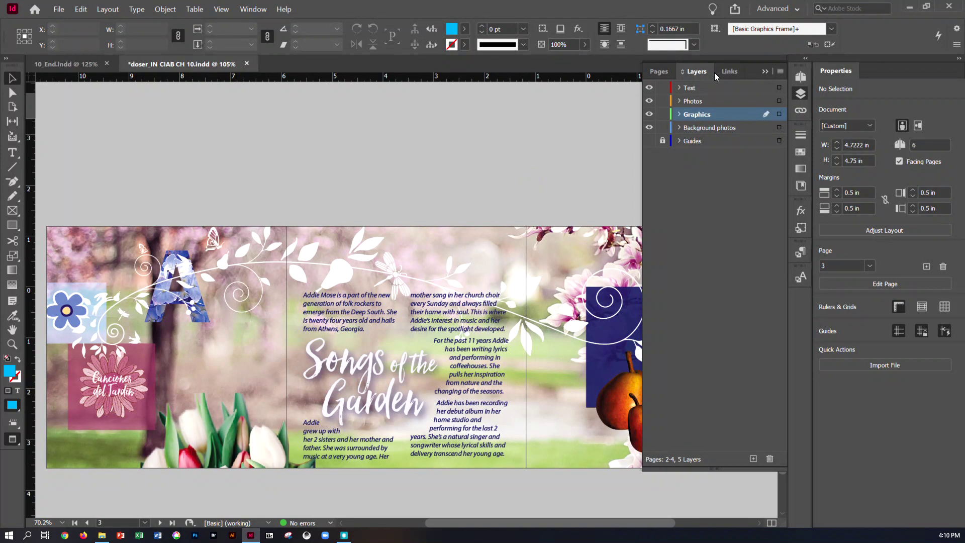
click(764, 71)
Save the booklet doser_IN CIAB CH 10.indd and close the 10_End.indd reference document
scroll(625, 185, down, 2)
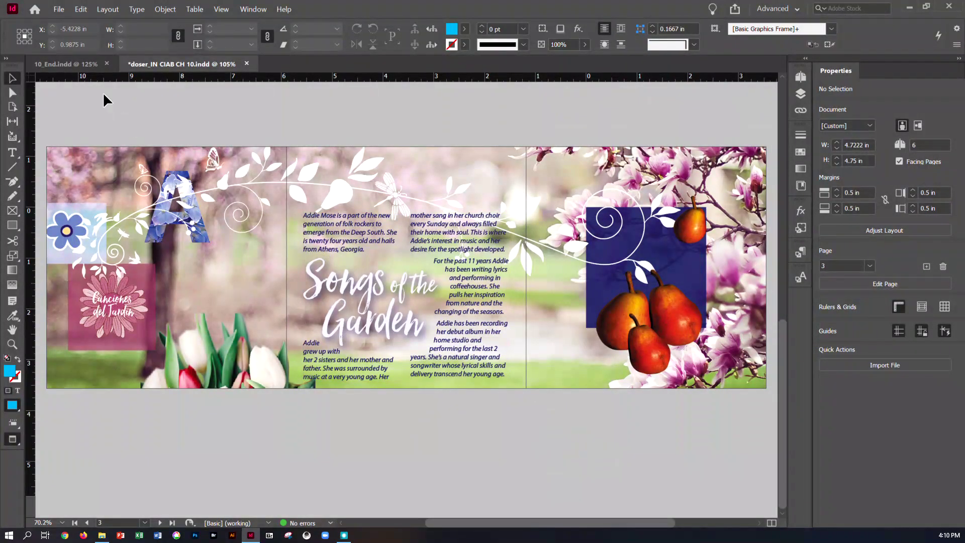
key(ctrl+s)
click(107, 63)
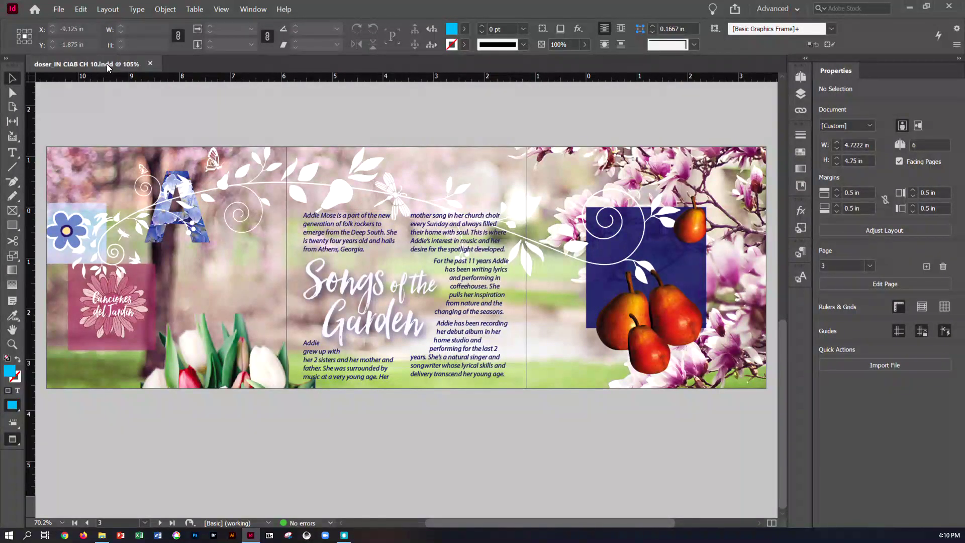
Try to package the booklet document, and close the Lesson10 folder window behind it before returning to InDesign
click(56, 9)
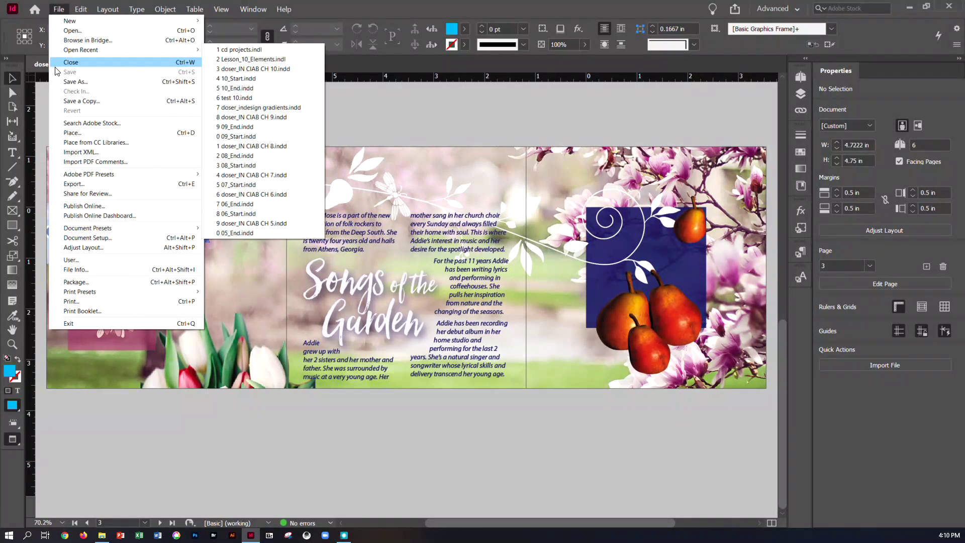
click(82, 284)
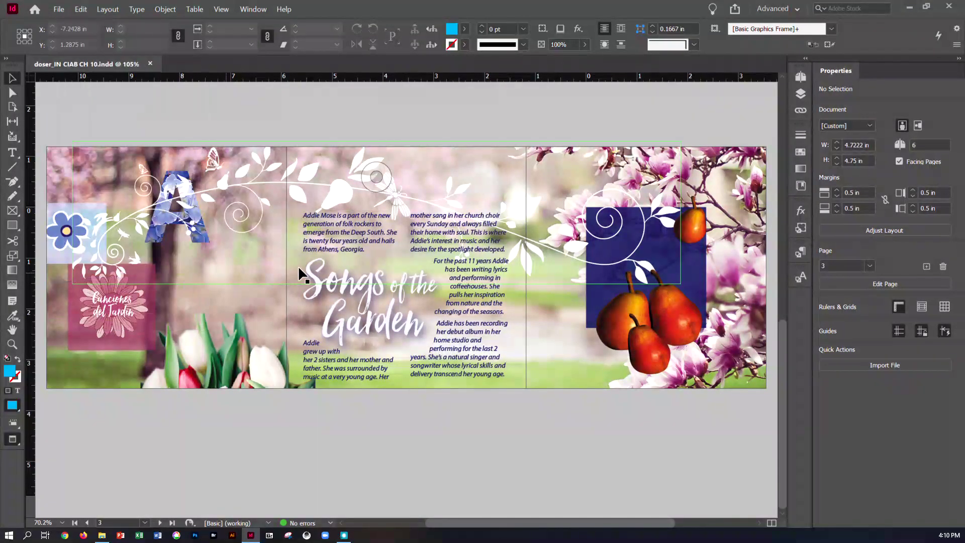
click(910, 7)
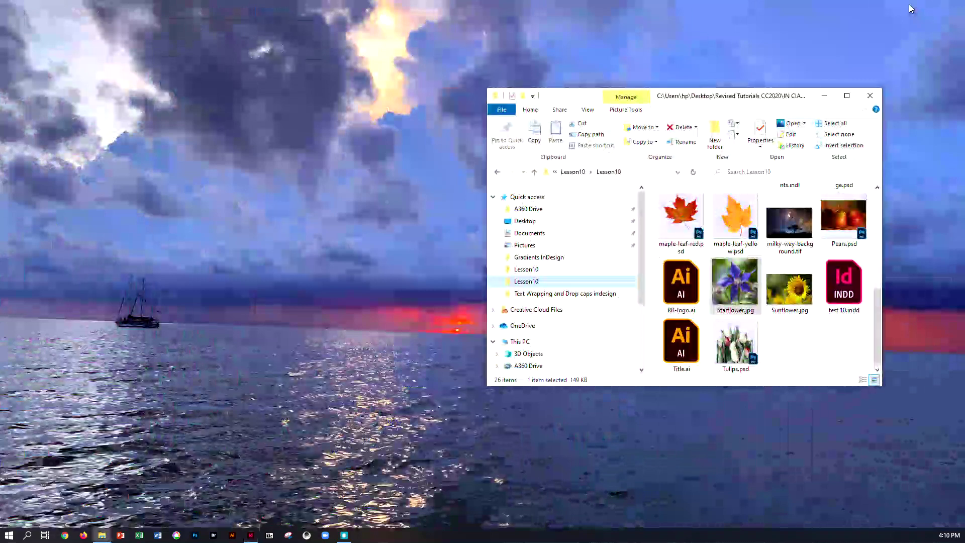
click(869, 95)
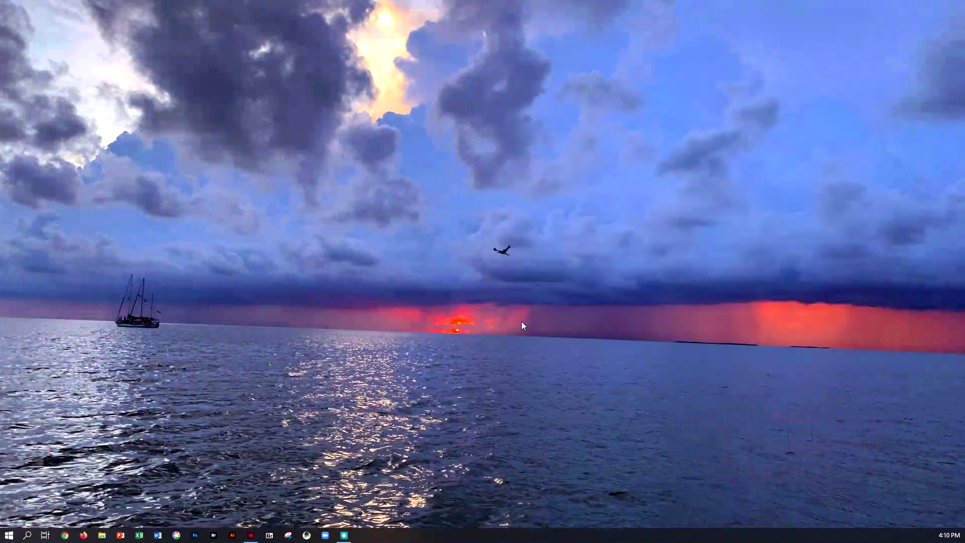
click(251, 535)
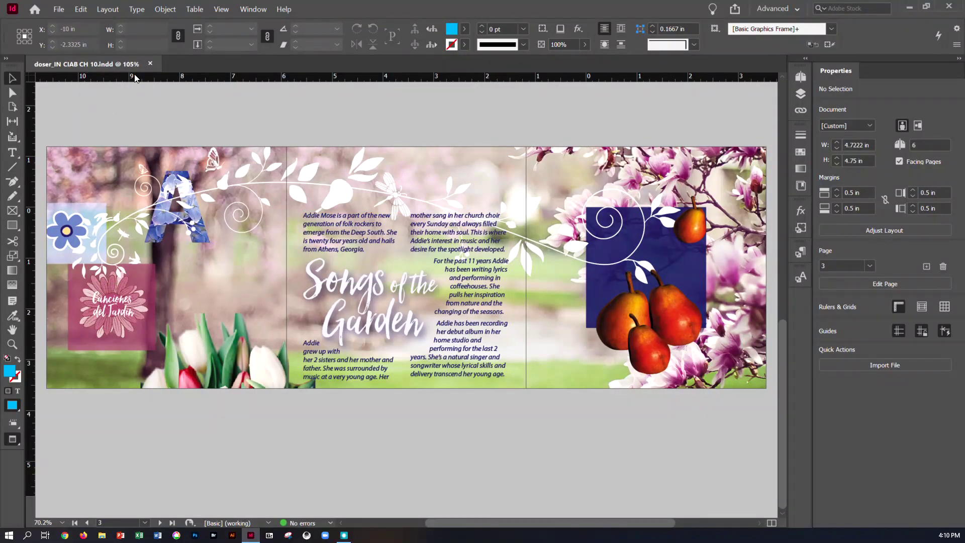
Close and reopen doser_IN CIAB CH 10.indd from the recent files, and try to package it
click(150, 64)
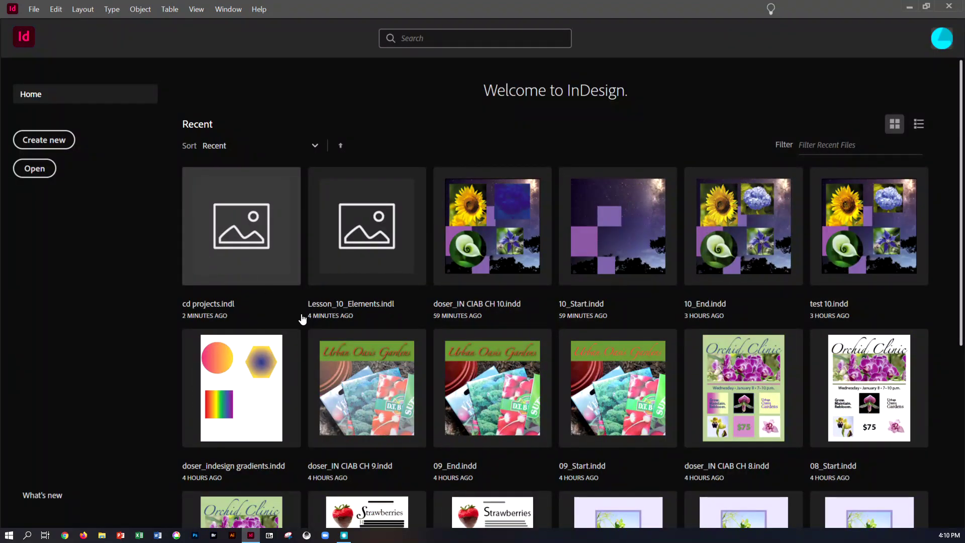
click(509, 230)
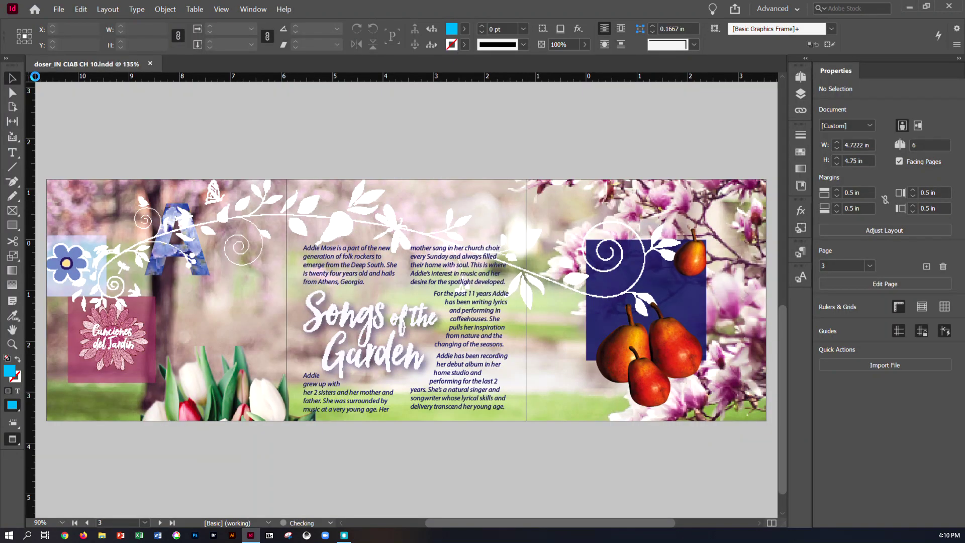
click(59, 10)
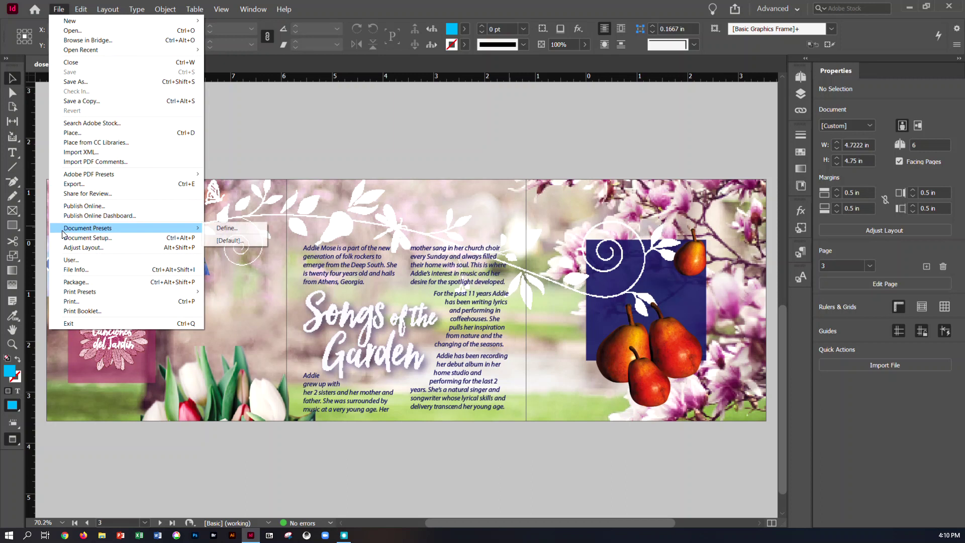
click(75, 281)
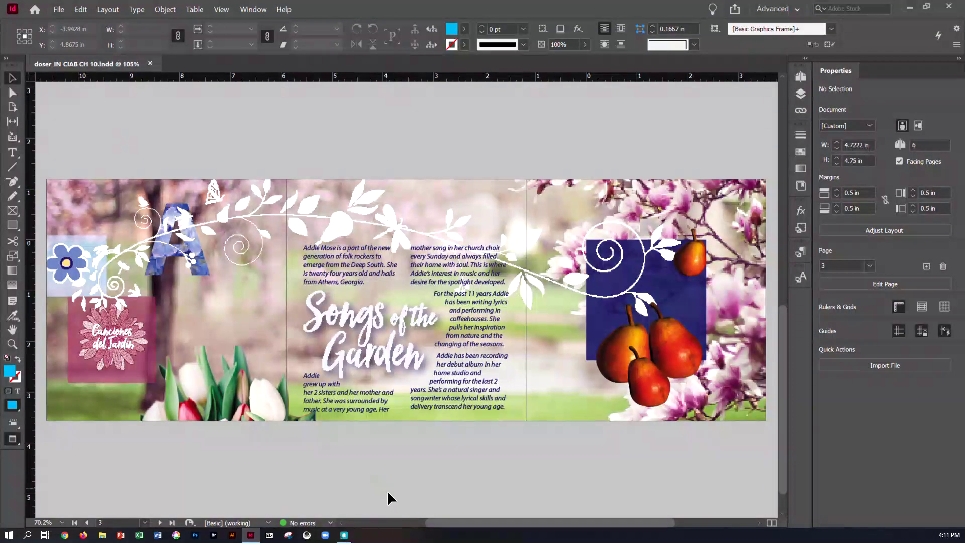
Open Task Manager to check the running applications, and move its window clear of the booklet
right_click(689, 539)
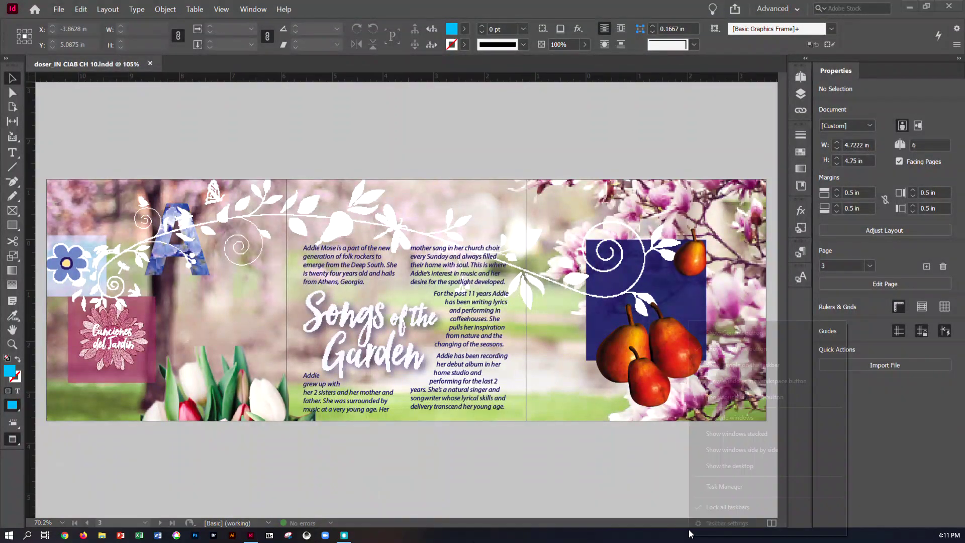
click(705, 490)
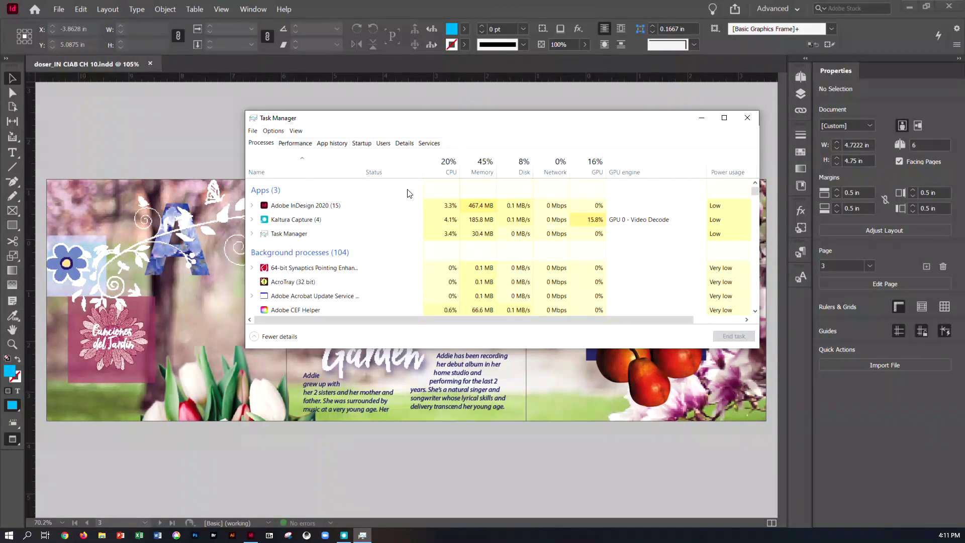
drag(528, 130, 0, 156)
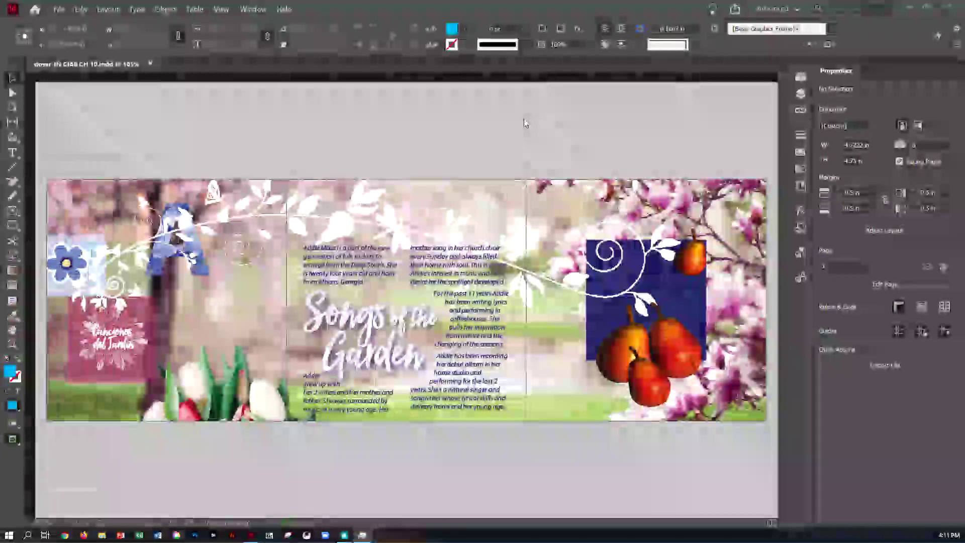
click(183, 122)
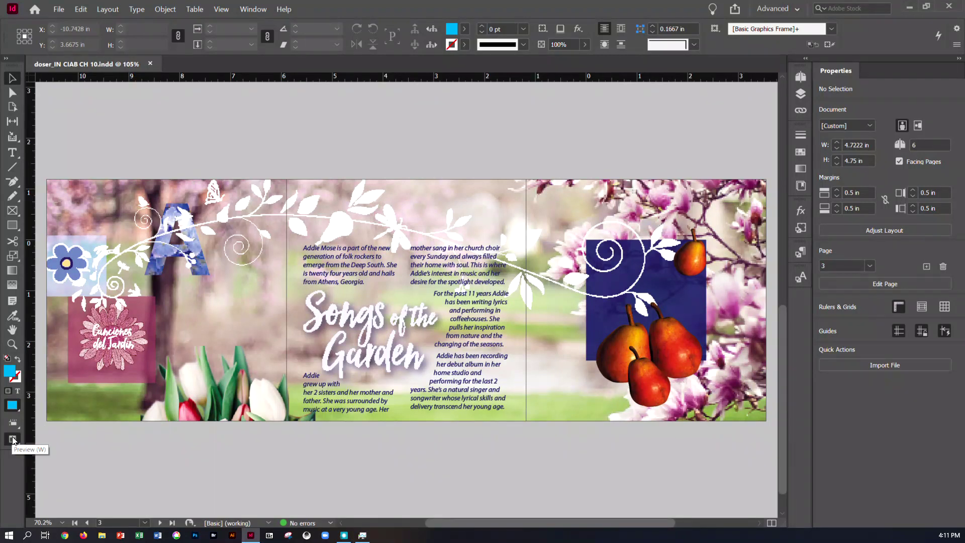
Switch the booklet from Preview to Normal screen mode and try to package the document
drag(15, 442, 37, 450)
click(58, 9)
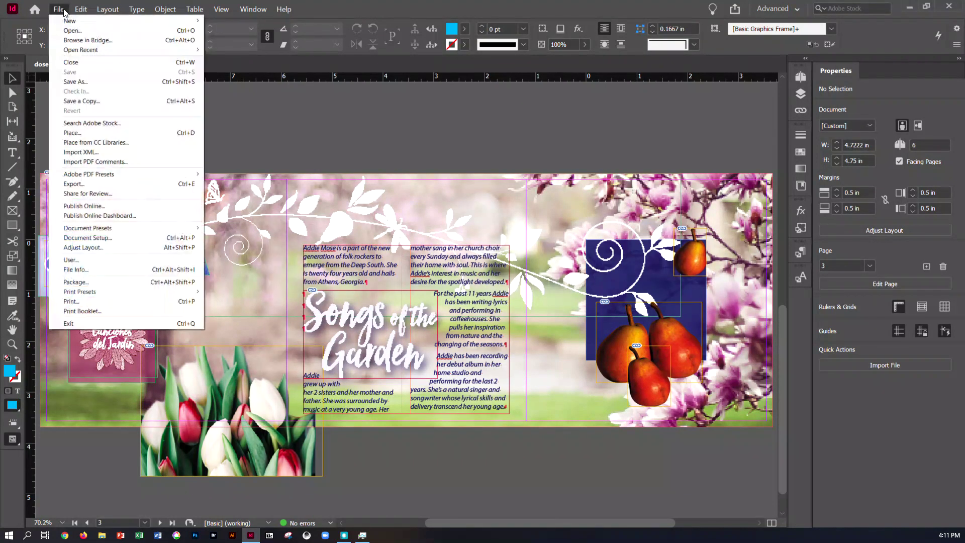
click(124, 281)
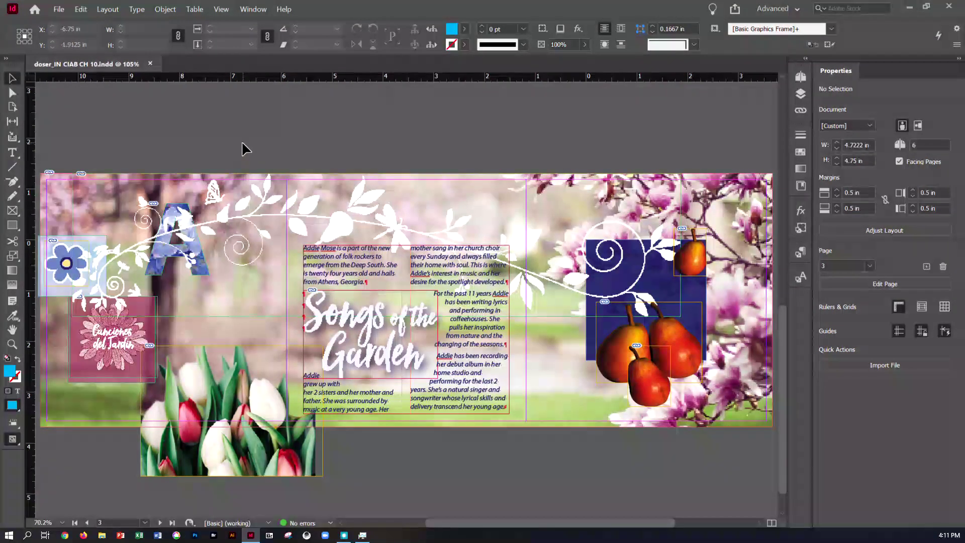